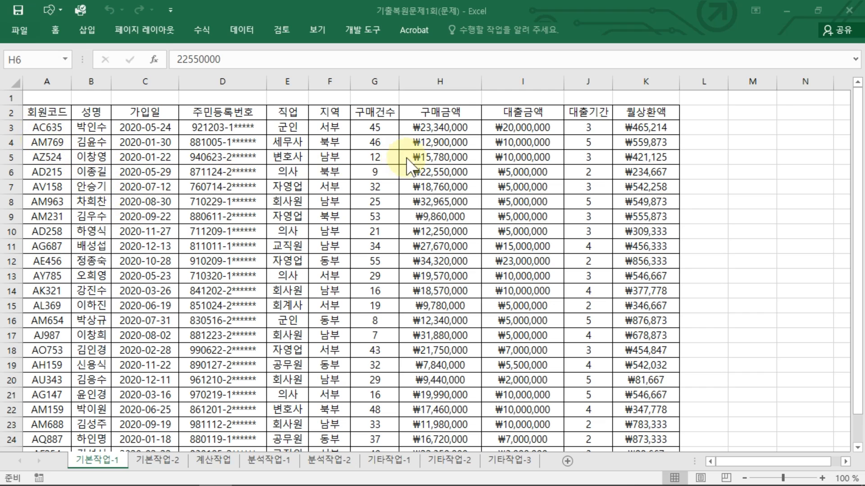
left_click_drag(376, 128, 378, 224)
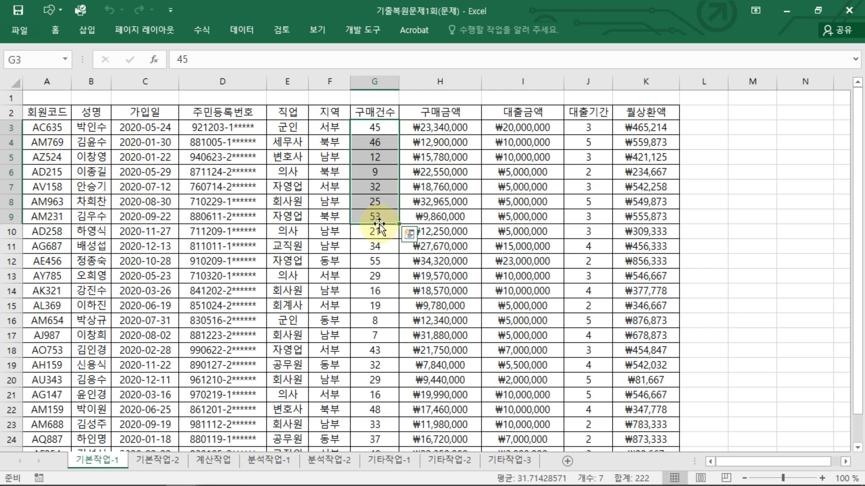
left_click(375, 187)
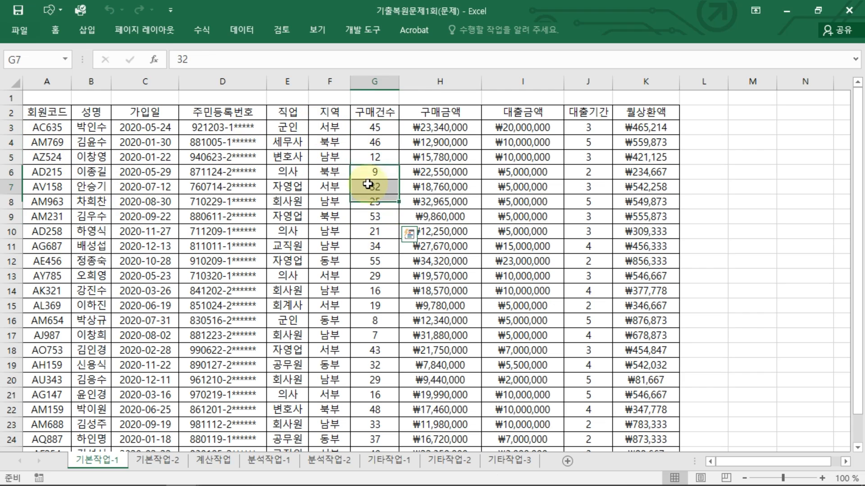
scroll(152, 276, "down", 1)
scroll(152, 275, "down", 2)
scroll(149, 276, "up", 3)
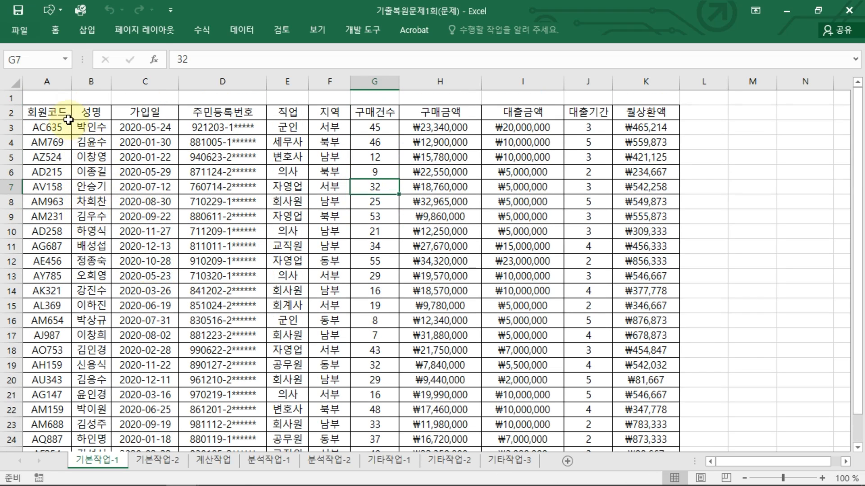
Freeze the panes at cell A3 so rows 1 and 2 with the table headers stay fixed.
left_click(47, 128)
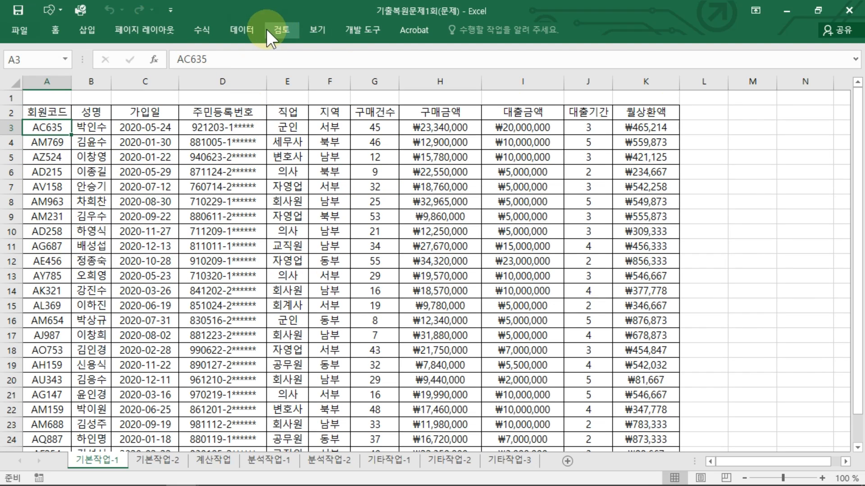
left_click(320, 28)
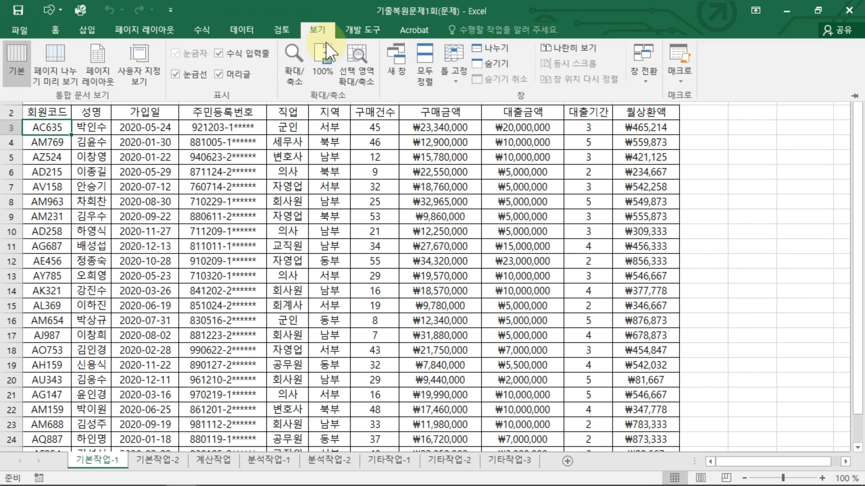
left_click(470, 71)
left_click(466, 101)
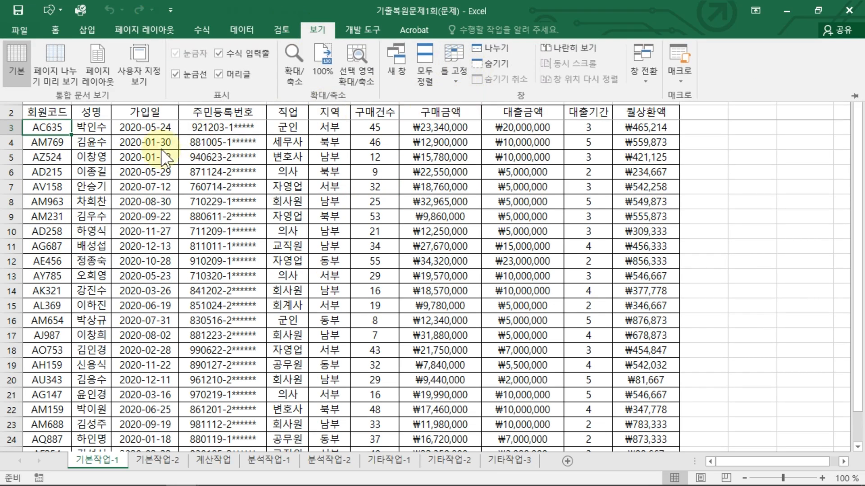
Enter the criteria header 회원코드 in cell A29 below the table.
scroll(57, 180, "down", 5)
left_click(45, 276)
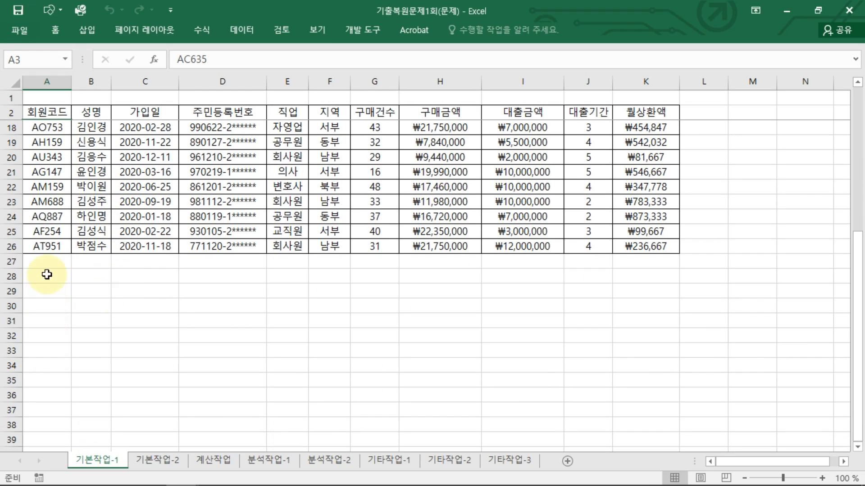
left_click(50, 296)
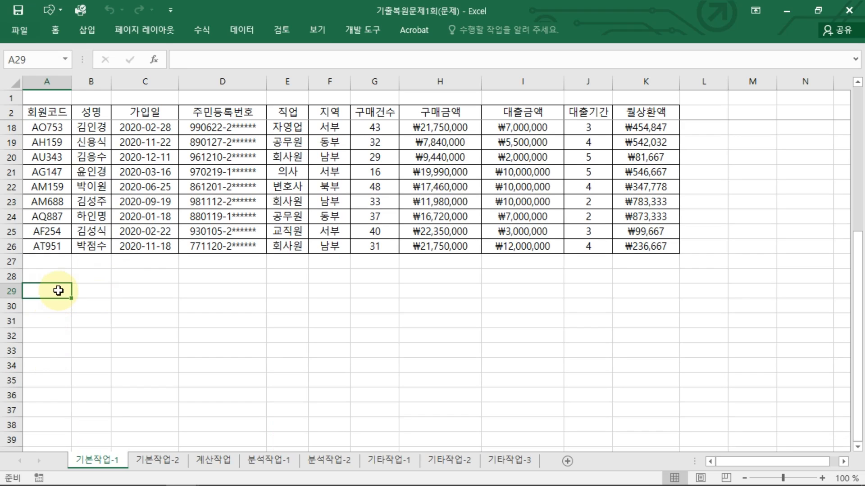
type("g")
type("회ㅏ워")
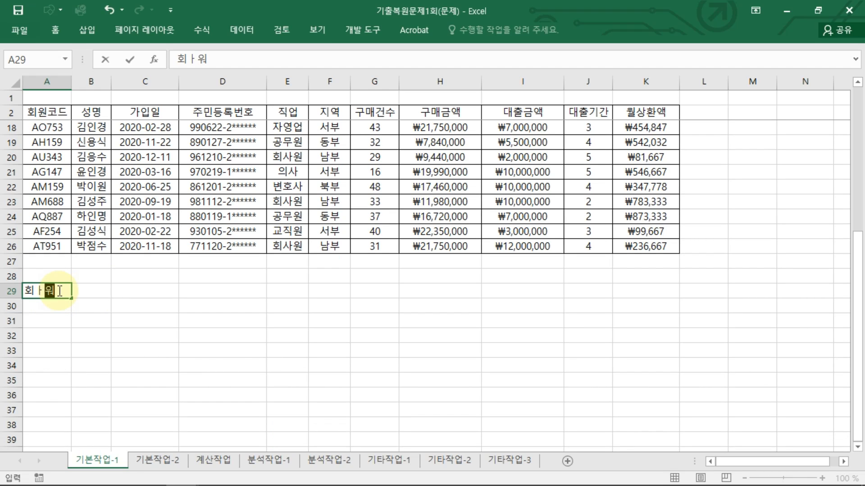
key("BackSpace")
type("원코드")
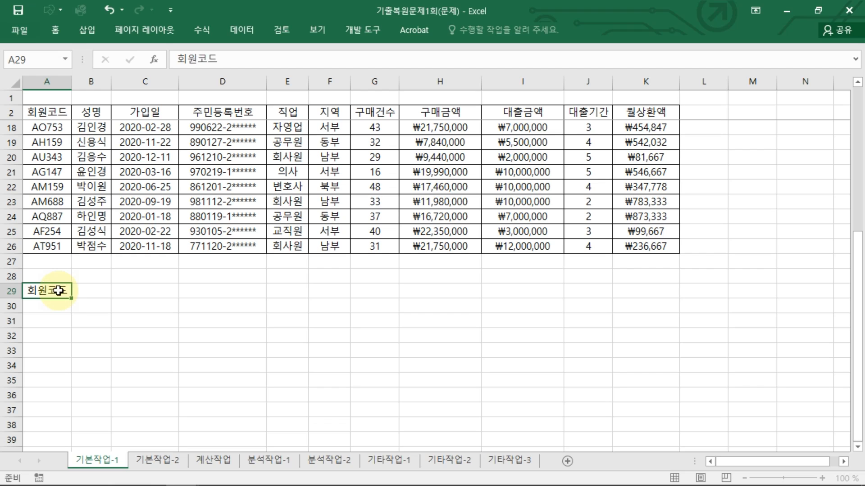
key("Return")
Enter the wildcard criterion AM* in cell A30 under the 회원코드 header.
type("am")
key("BackSpace")
key("BackSpace")
type("AM")
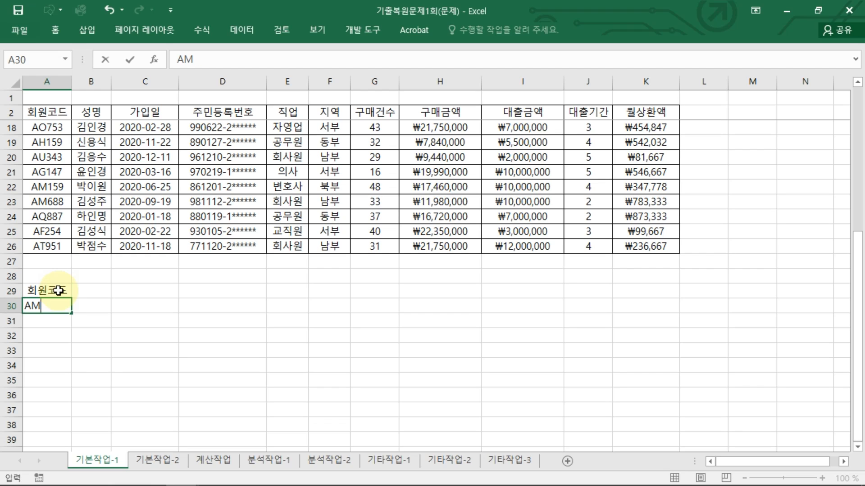
type("*")
key("Return")
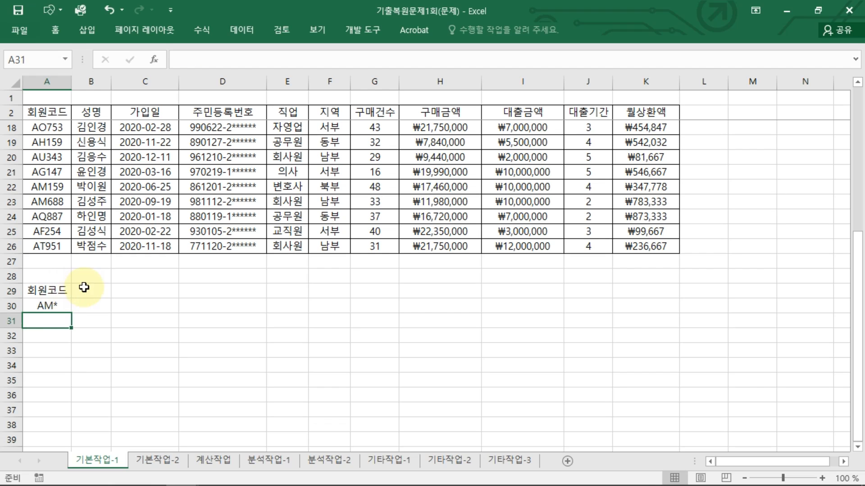
mouse_move(54, 300)
left_mouse_down()
mouse_move(27, 278)
mouse_move(56, 298)
mouse_move(61, 315)
left_mouse_up()
mouse_move(67, 103)
left_mouse_down()
mouse_move(20, 111)
mouse_move(68, 114)
mouse_move(68, 107)
mouse_move(50, 212)
mouse_move(58, 269)
left_mouse_up()
key("Escape")
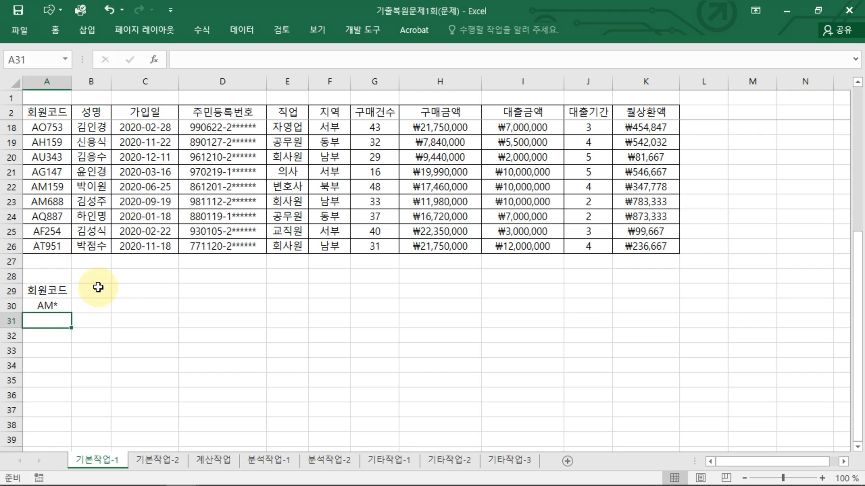
Enter 건수 in cell B29 as the header of the formula criterion.
left_click(93, 292)
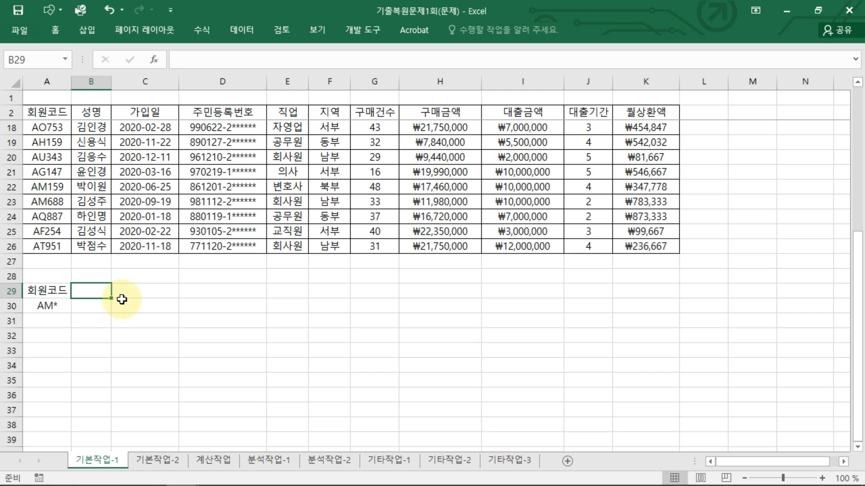
type("WH")
key("BackSpace")
key("BackSpace")
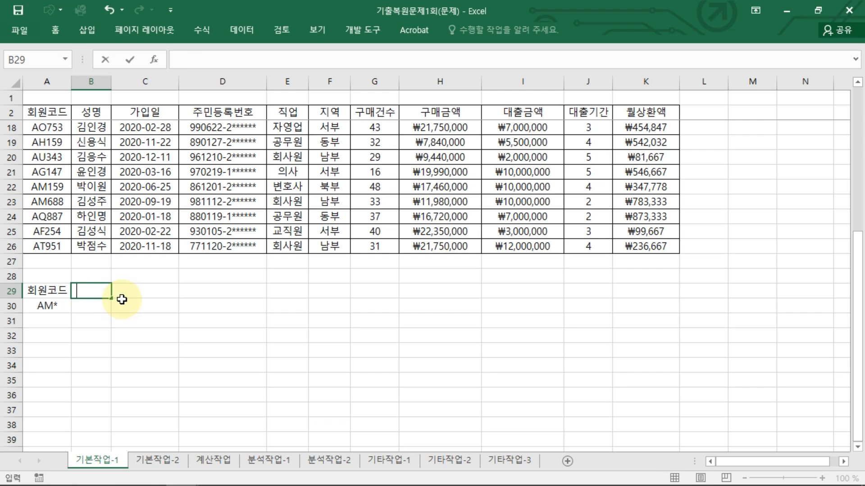
type("조건")
key("Return")
key("Up")
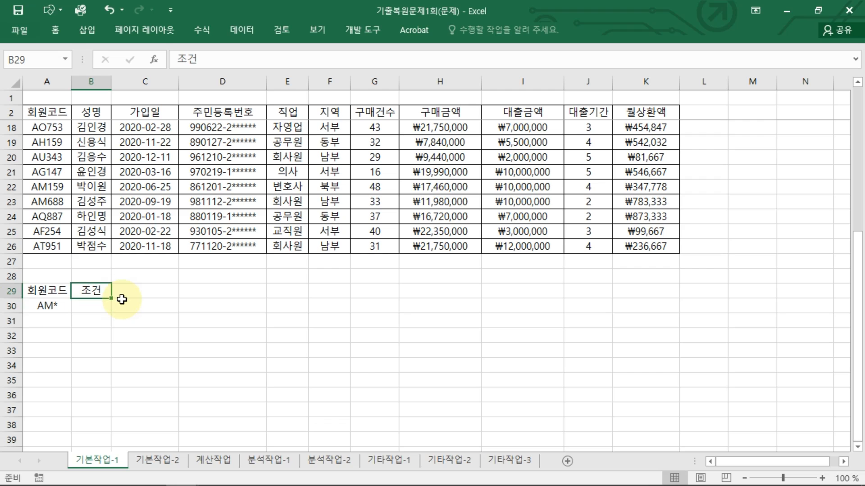
type("건수")
key("Return")
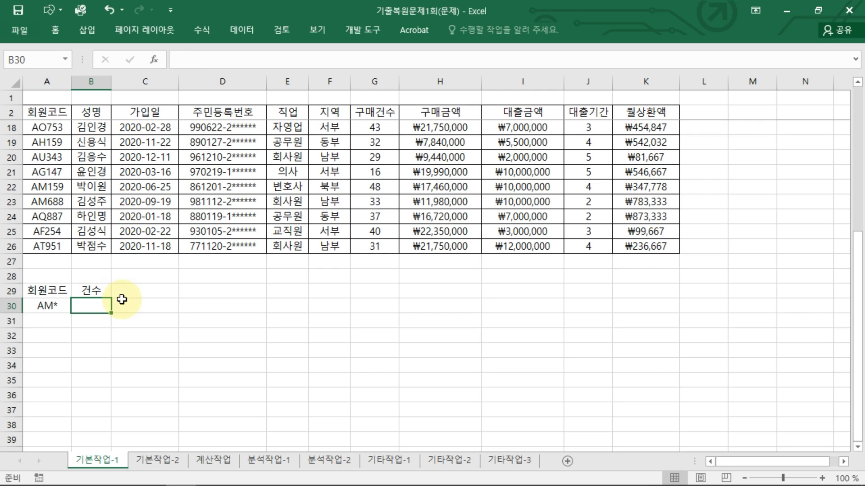
left_click(104, 292)
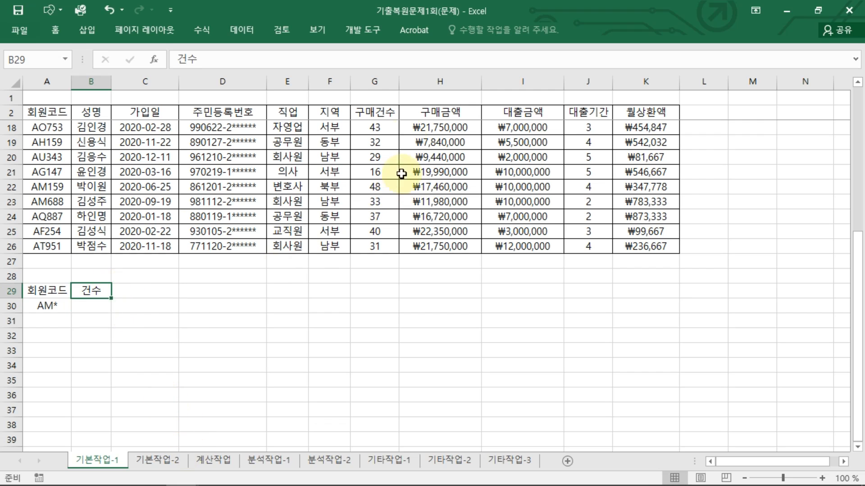
left_click_drag(372, 128, 391, 116)
mouse_move(96, 271)
left_mouse_down()
mouse_move(107, 294)
mouse_move(129, 276)
mouse_move(115, 277)
left_mouse_up()
mouse_move(351, 121)
left_mouse_down()
mouse_move(147, 260)
mouse_move(163, 261)
left_mouse_up()
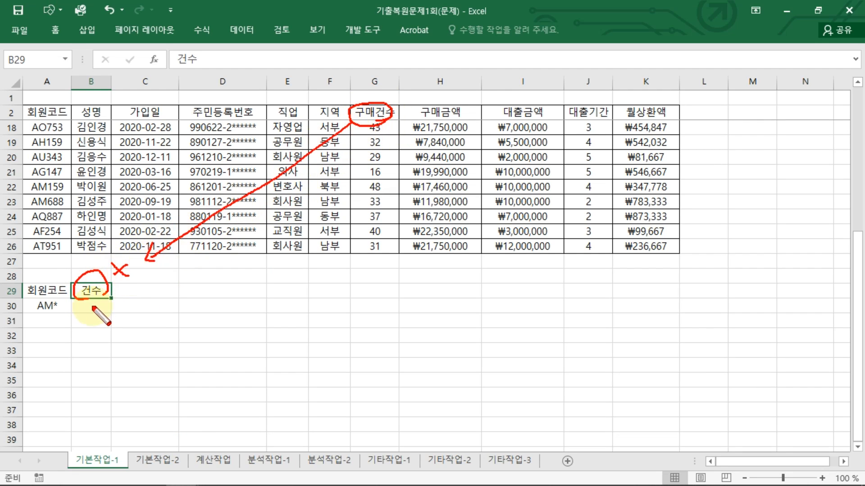
left_click_drag(82, 309, 100, 306)
key("Escape")
Start a RANK.EQ formula in cell B30 with the first 구매건수 value, G3, as the number to rank.
left_click(101, 307)
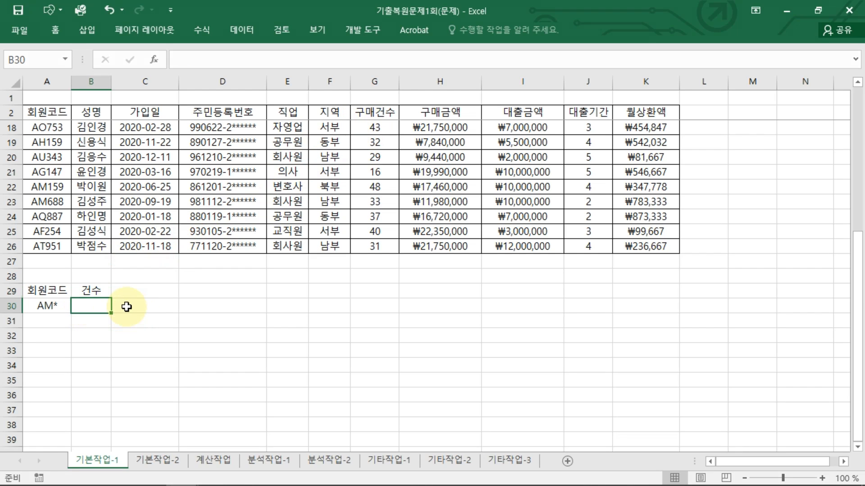
type("=ㄱ")
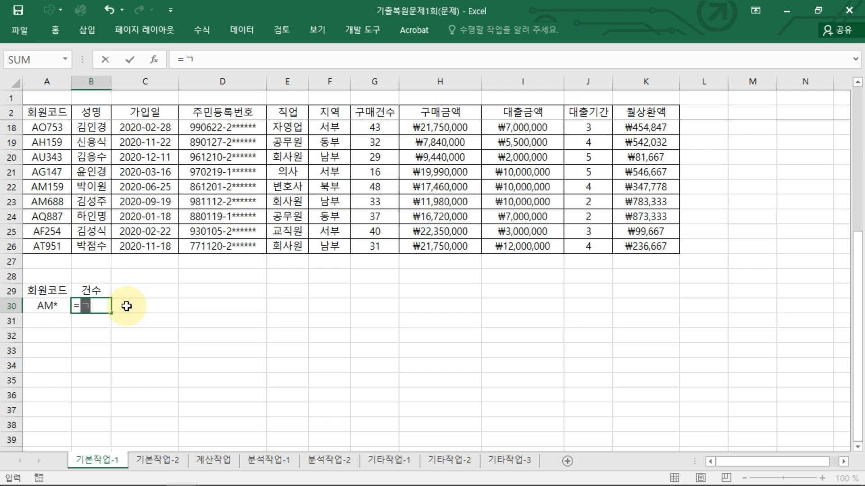
key("BackSpace")
type("RANK")
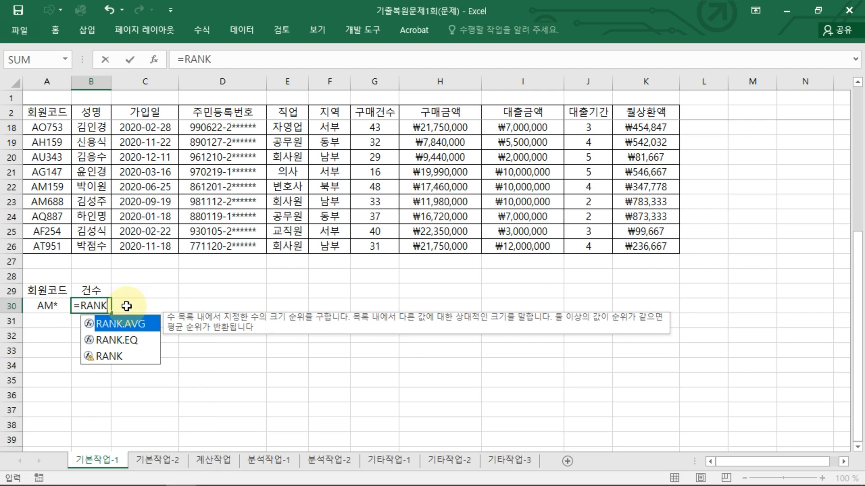
key("Down")
key("Tab")
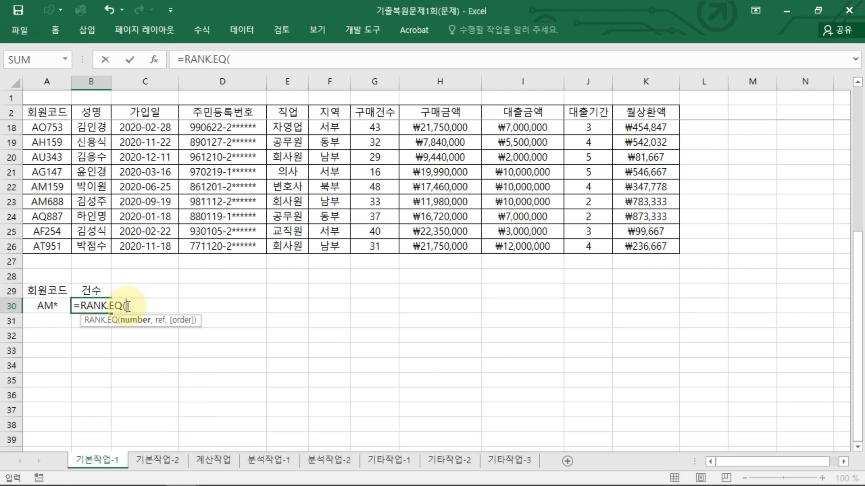
scroll(384, 166, "up", 4)
scroll(384, 166, "up", 1)
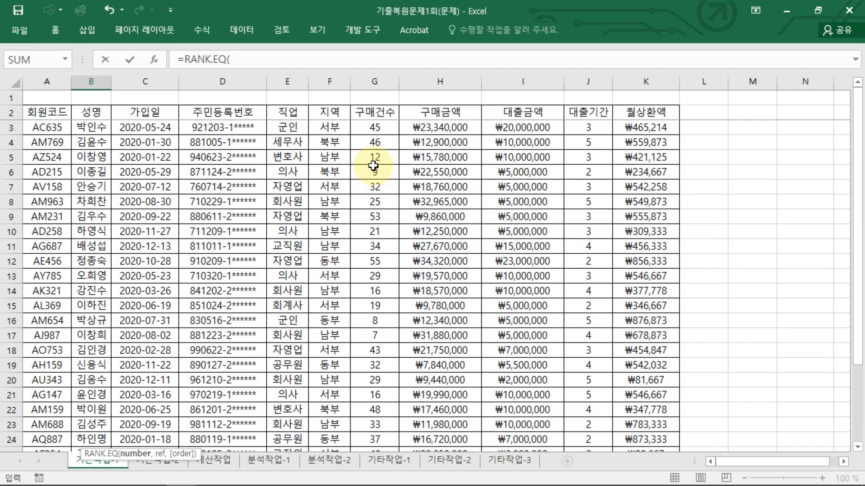
left_click(378, 127)
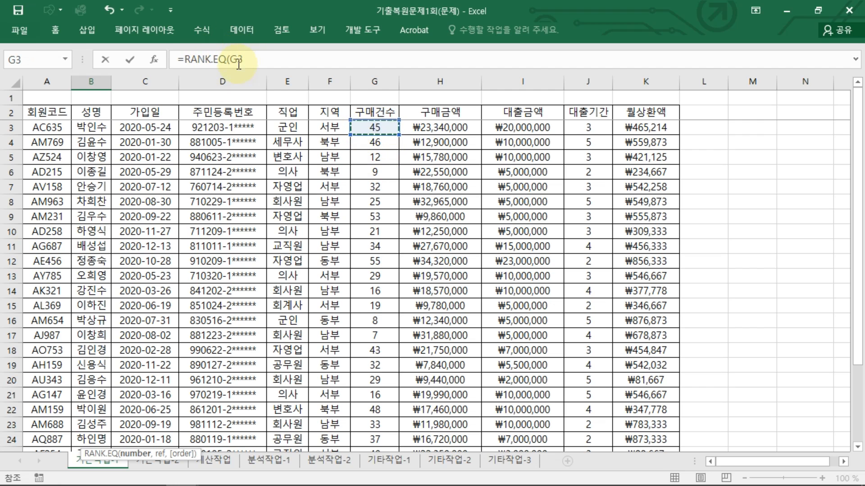
type(",")
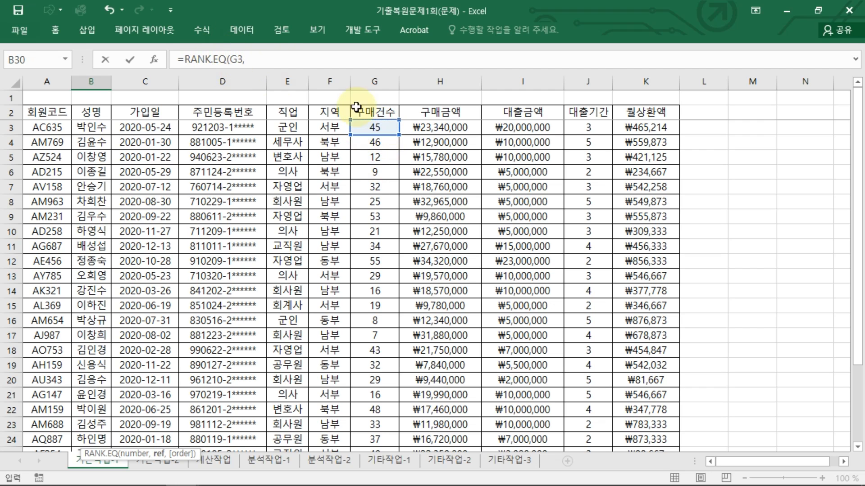
Add the 구매건수 range $G$3:$G$26 as the absolute ranking reference of the RANK.EQ formula.
left_click_drag(377, 128, 378, 428)
key("F4")
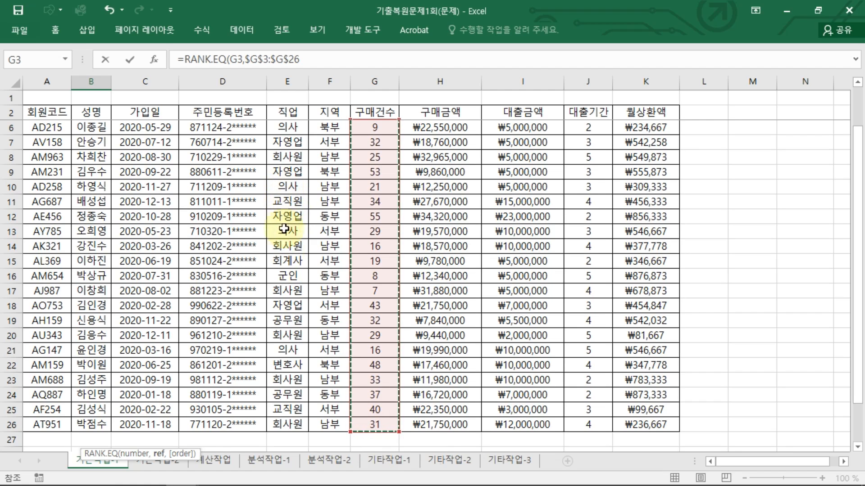
scroll(209, 393, "down", 3)
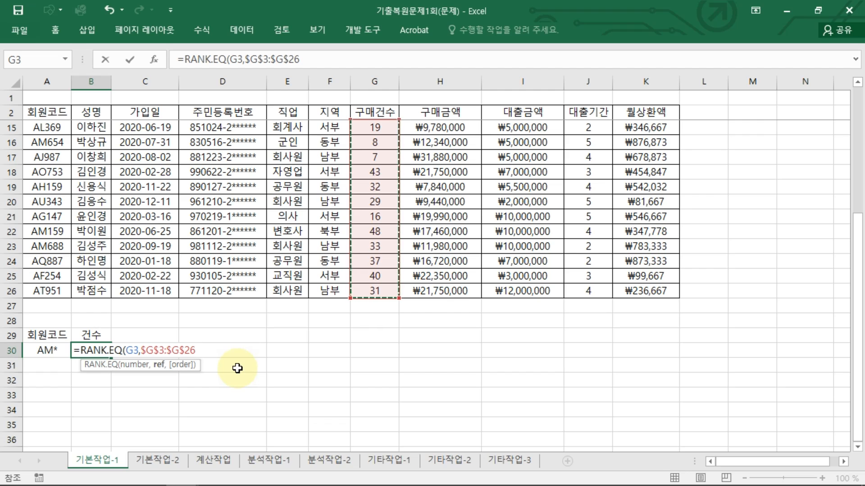
Leave out the rank order, complete the B30 formula as =RANK.EQ(G3,$G$3:$G$26)<=10, and accept the suggested formula correction.
type(",")
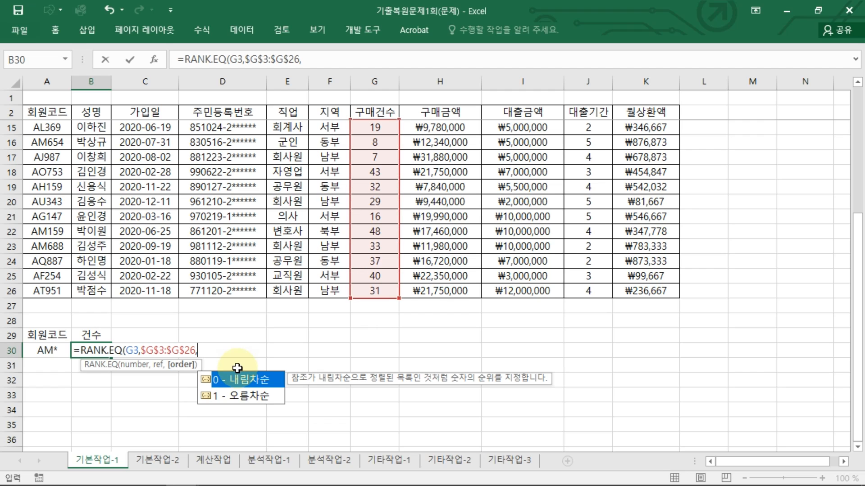
double_click(231, 379)
key("BackSpace")
key("BackSpace")
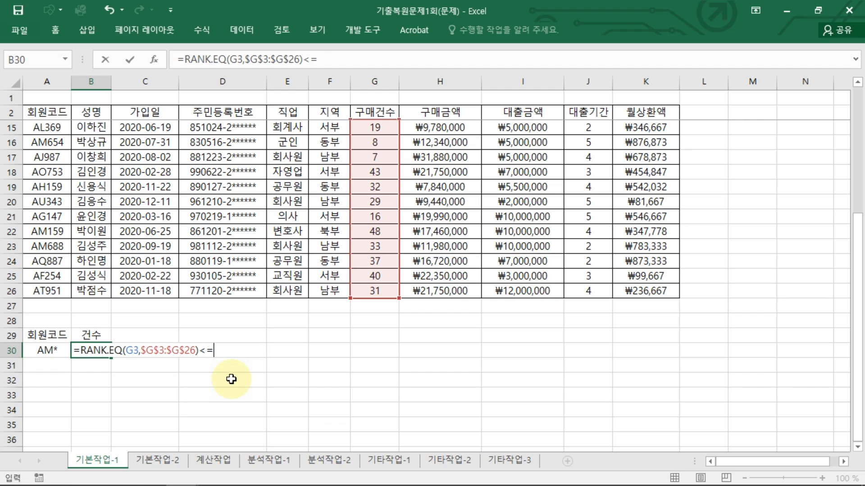
key("ctrl+2")
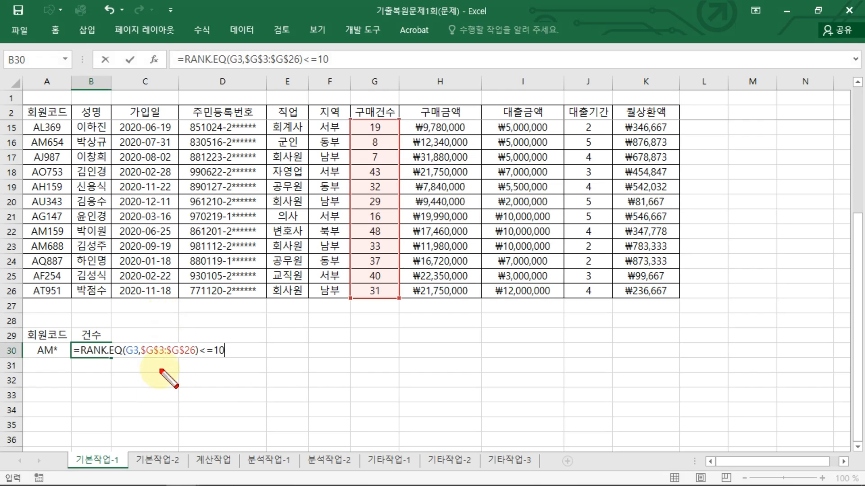
mouse_move(159, 368)
left_mouse_down()
mouse_move(159, 379)
mouse_move(198, 374)
mouse_move(186, 378)
mouse_move(174, 376)
mouse_move(228, 360)
left_mouse_up()
key("Escape")
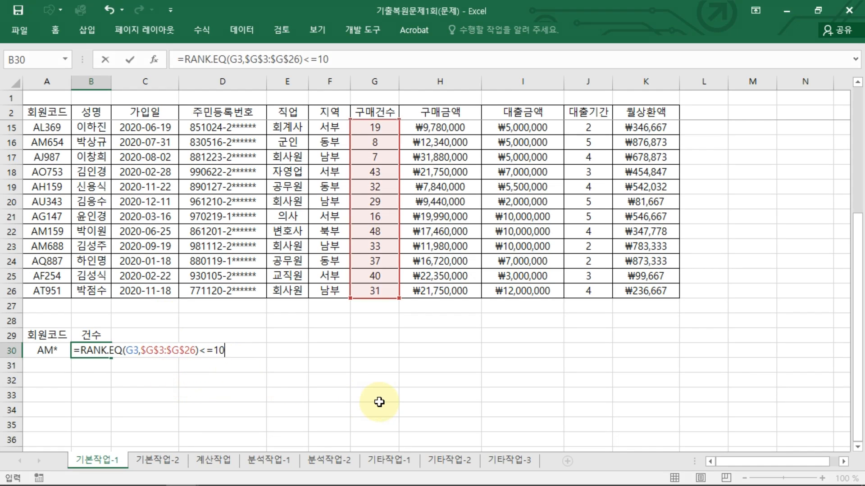
left_click(379, 402)
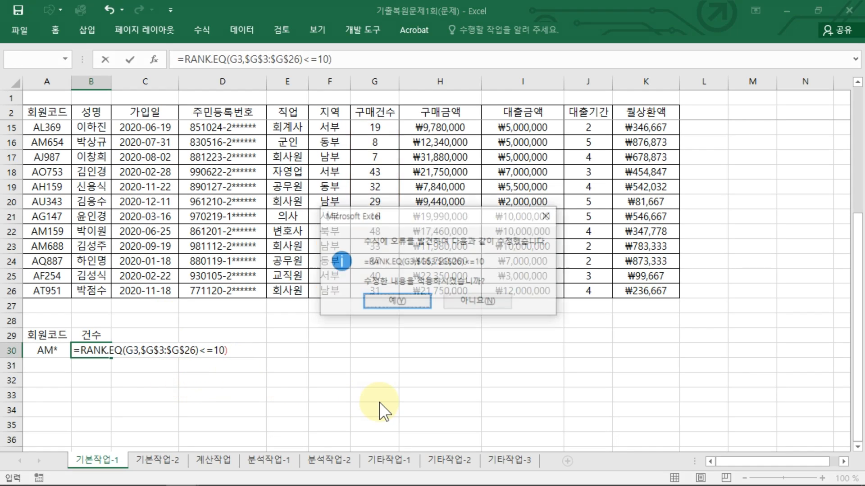
left_click(394, 300)
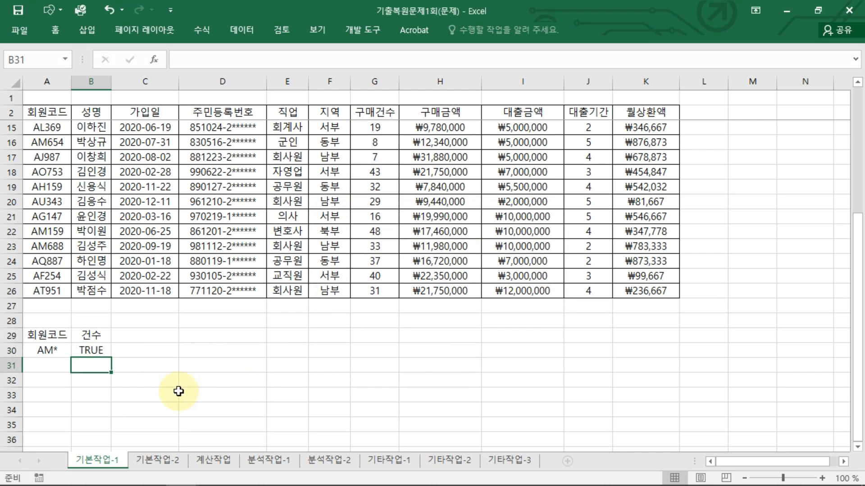
left_click(153, 371)
left_click(96, 390)
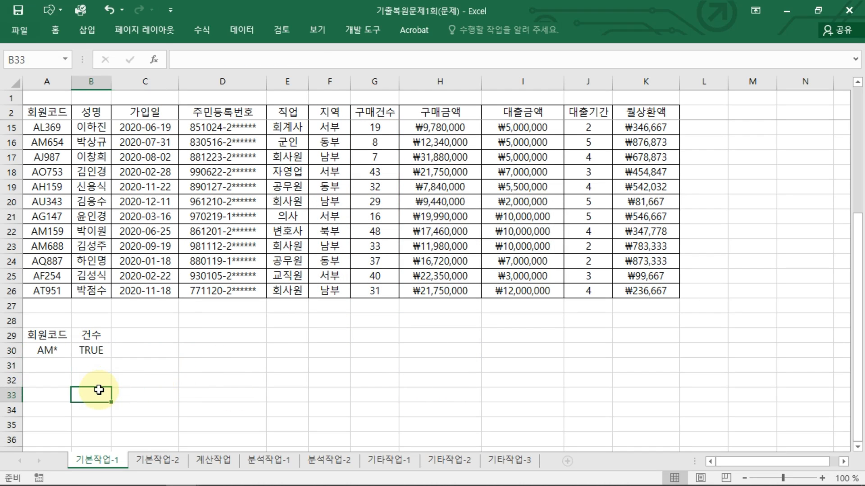
Start an Advanced Filter on the member table with list range $A$2:$K$26 and results copied to another location.
left_click(199, 158)
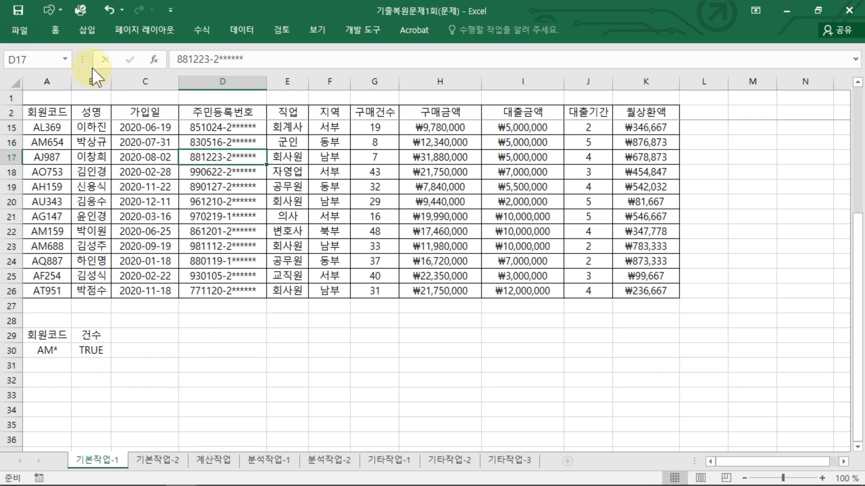
key("ctrl+F1")
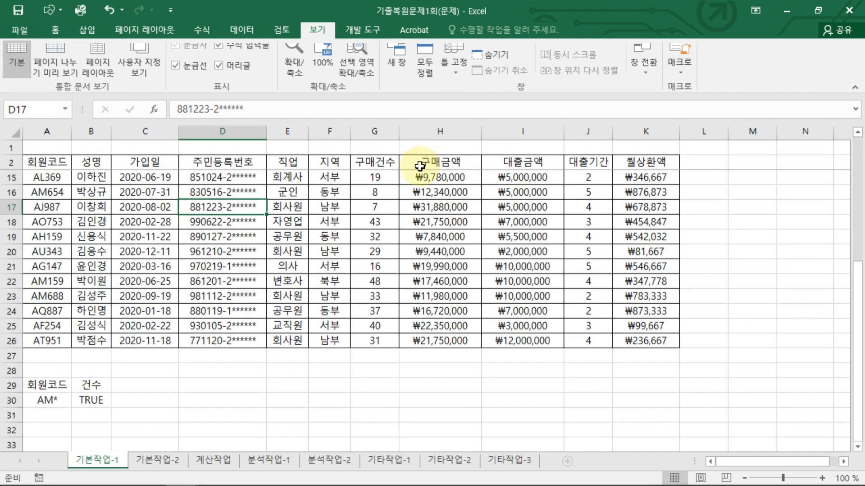
left_click(228, 26)
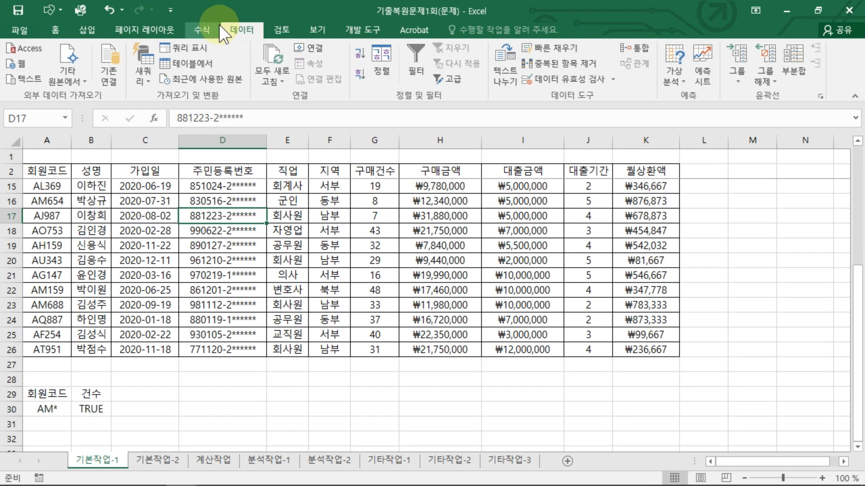
left_click(460, 79)
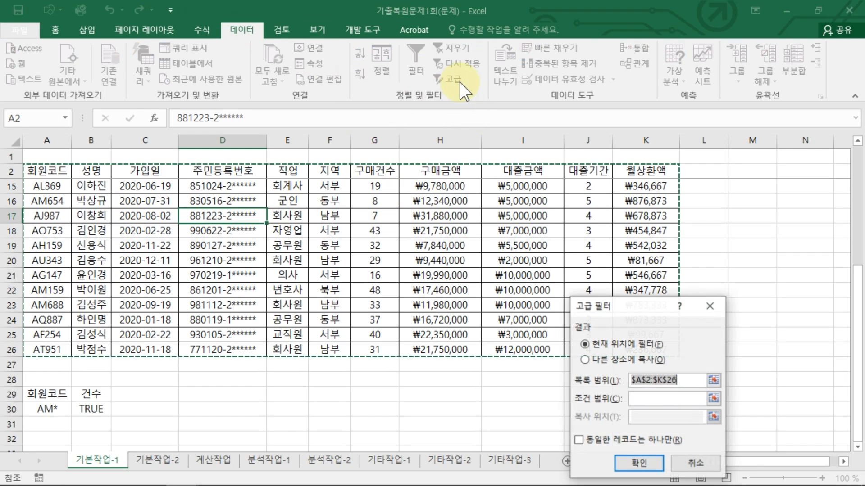
left_click(603, 360)
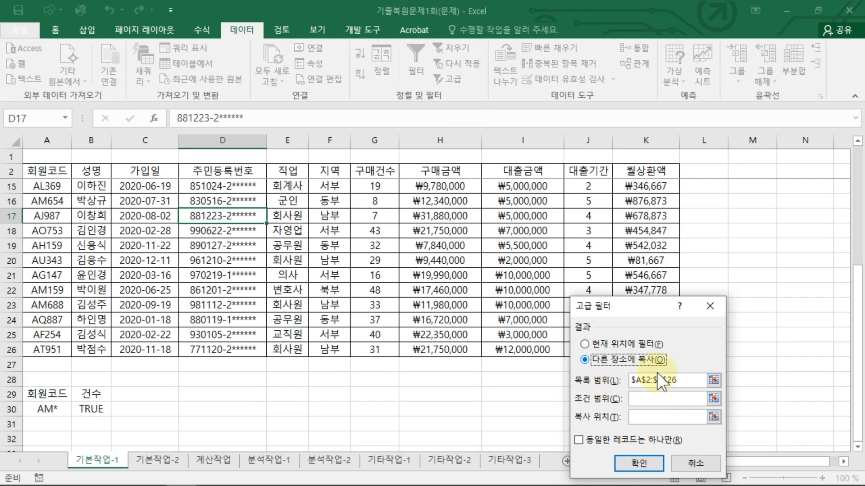
left_click(701, 380)
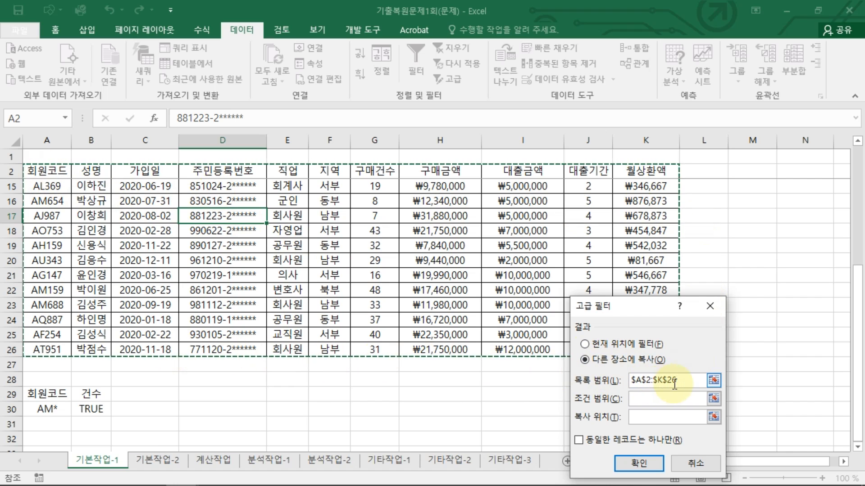
Set the filter's criteria range to A29:B30 and its copy destination to A33, and run the filter.
left_click(662, 399)
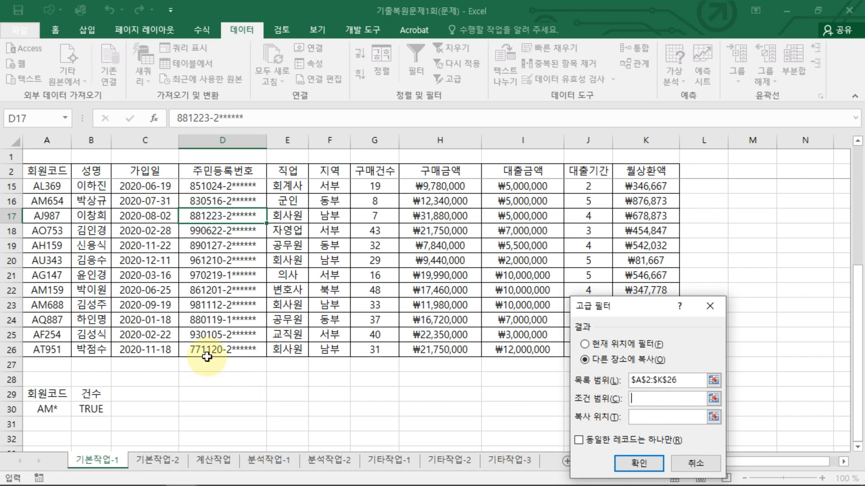
left_click_drag(45, 396, 84, 411)
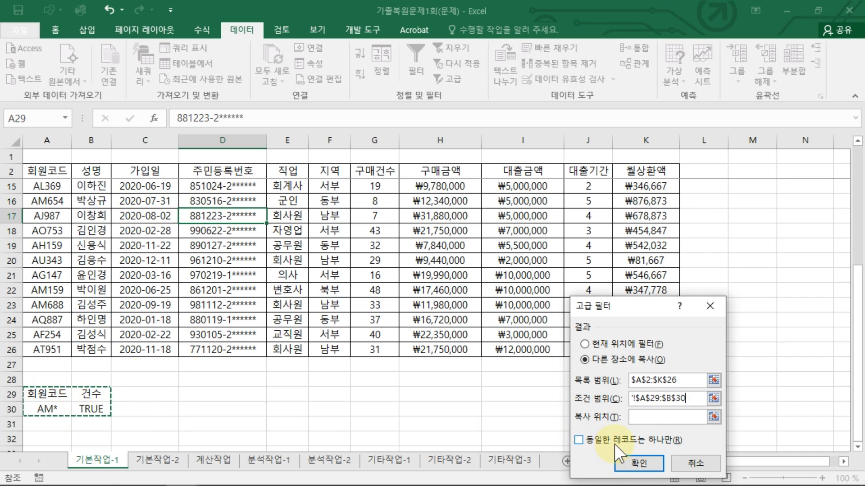
left_click(645, 418)
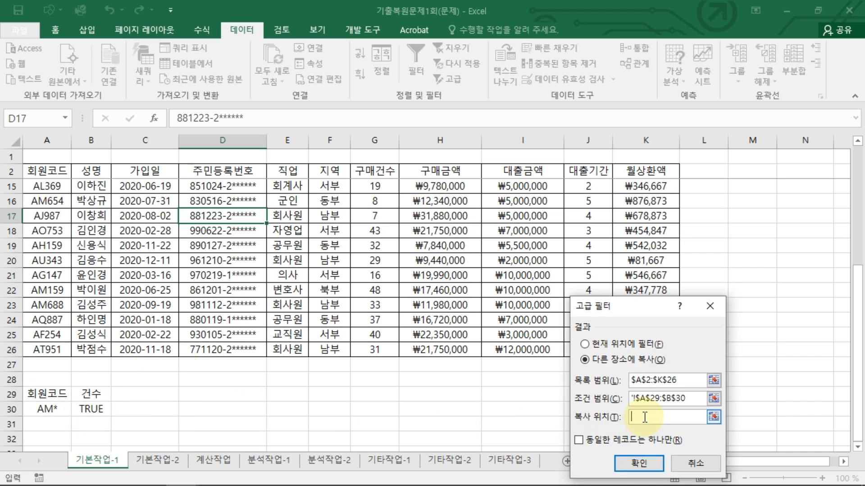
scroll(41, 396, "down", 2)
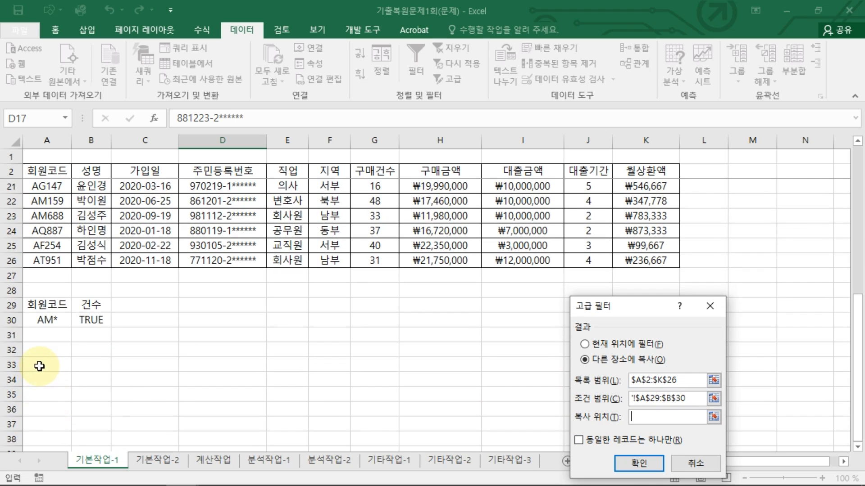
left_click(40, 366)
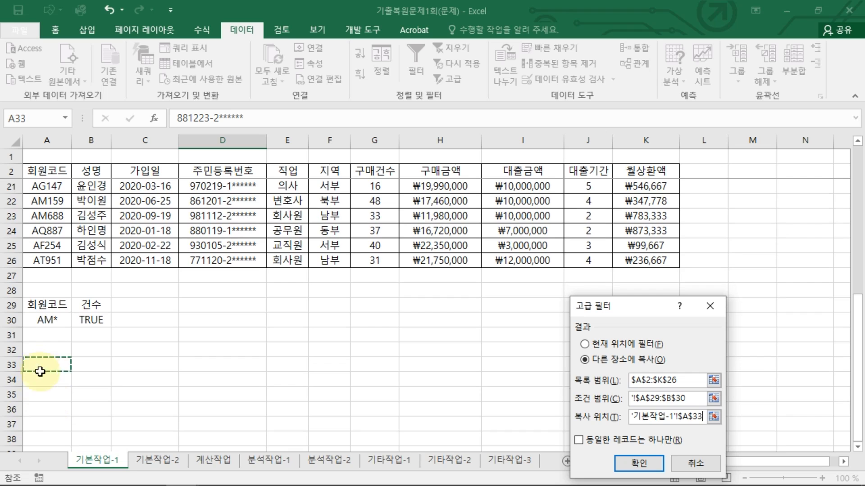
left_click(639, 464)
scroll(547, 396, "down", 3)
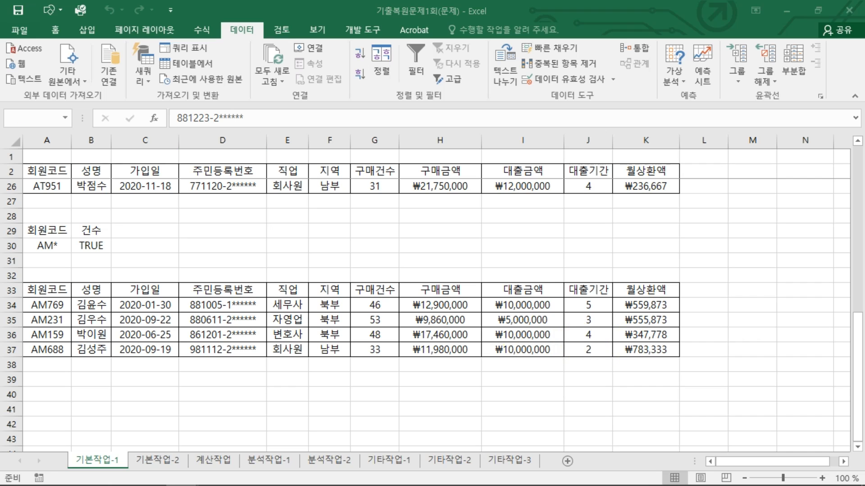
Examine the filtered member records extracted below the criteria range.
left_click(189, 305)
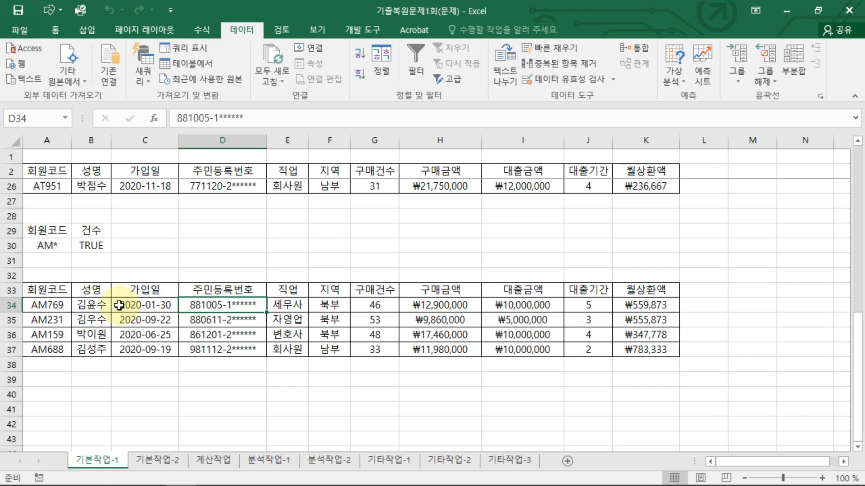
left_click_drag(59, 296, 680, 373)
left_click(396, 276)
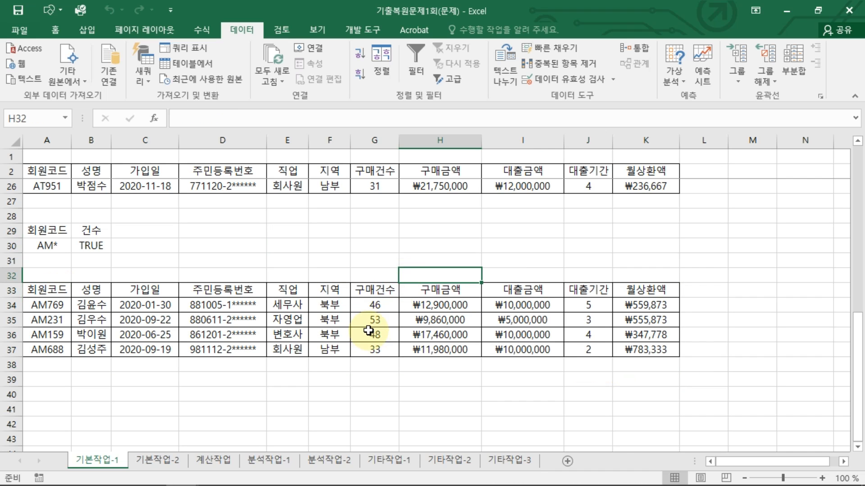
Select the member data rows A3:K26 without the header and create a new conditional formatting rule that uses a formula.
scroll(369, 331, "up", 8)
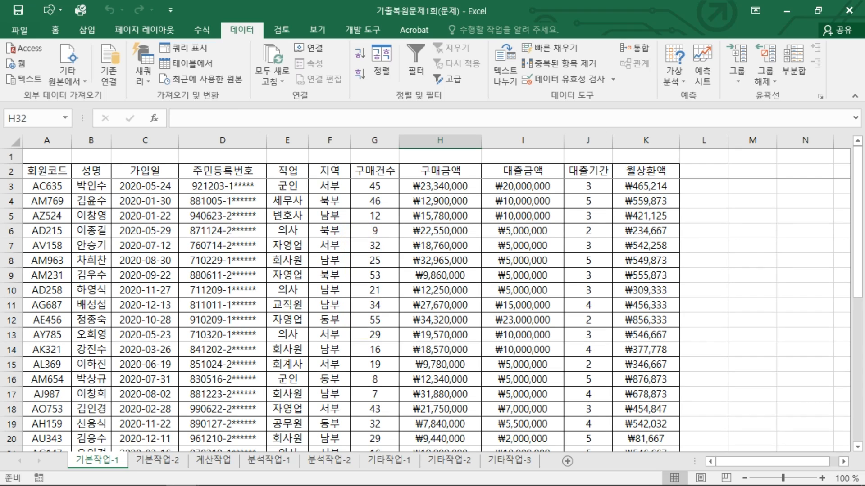
left_click(216, 485)
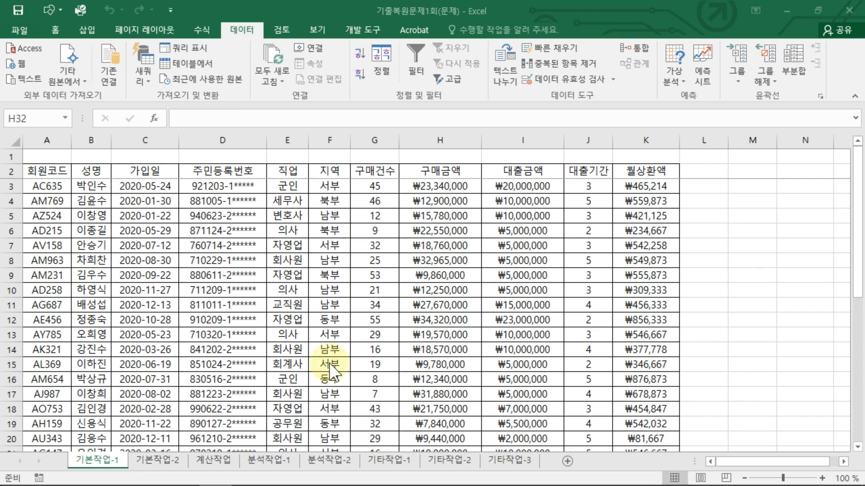
left_click(91, 341)
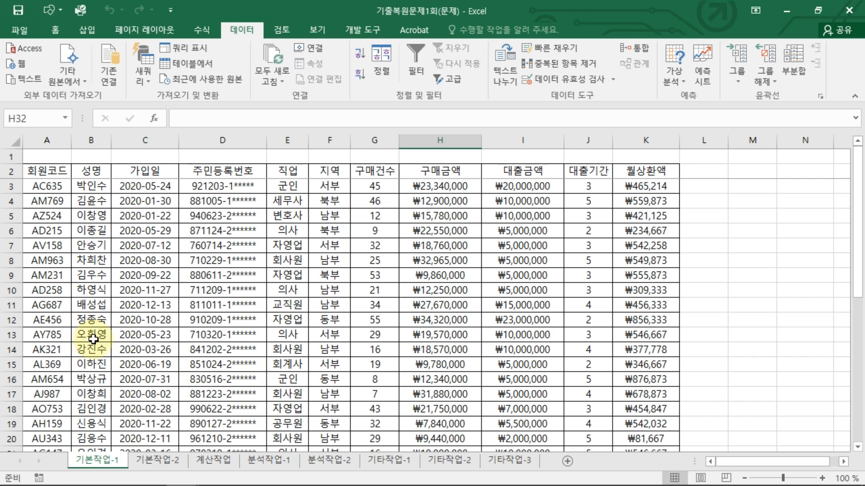
left_click(53, 188)
left_click_drag(46, 186, 646, 422)
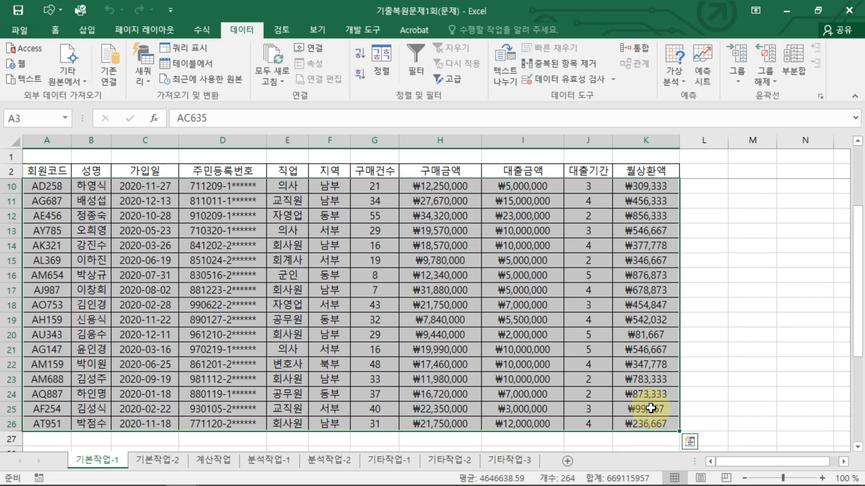
left_click(55, 31)
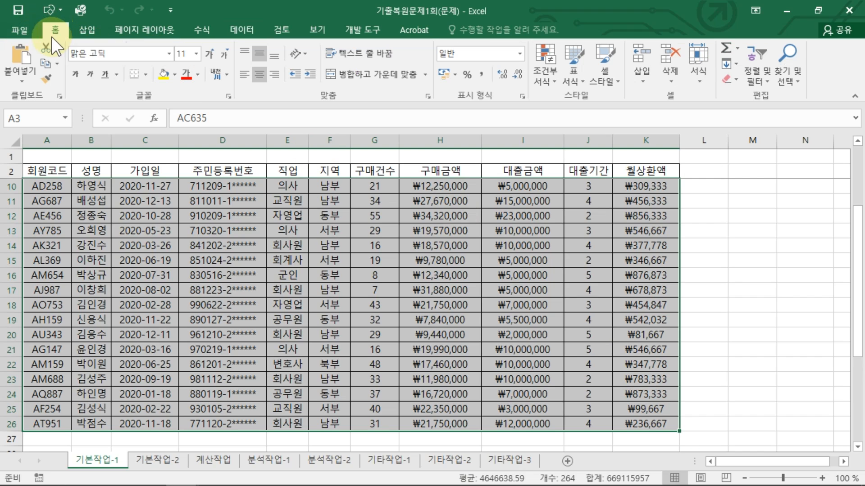
left_click(545, 74)
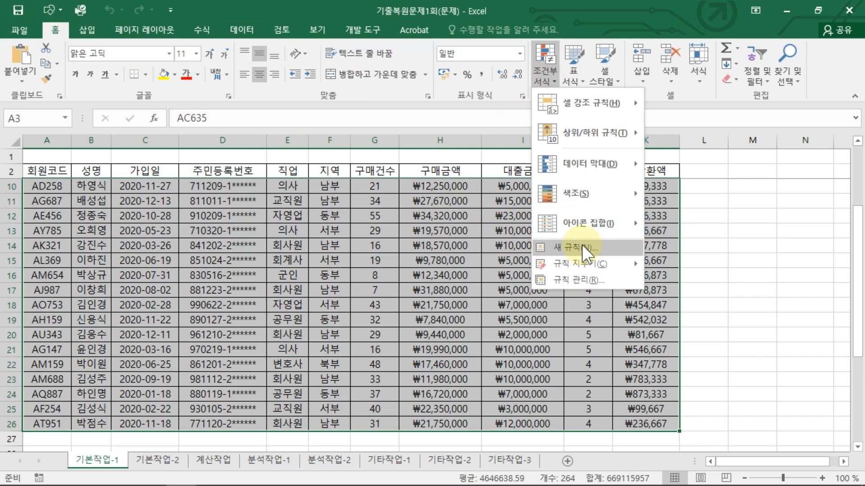
left_click(582, 247)
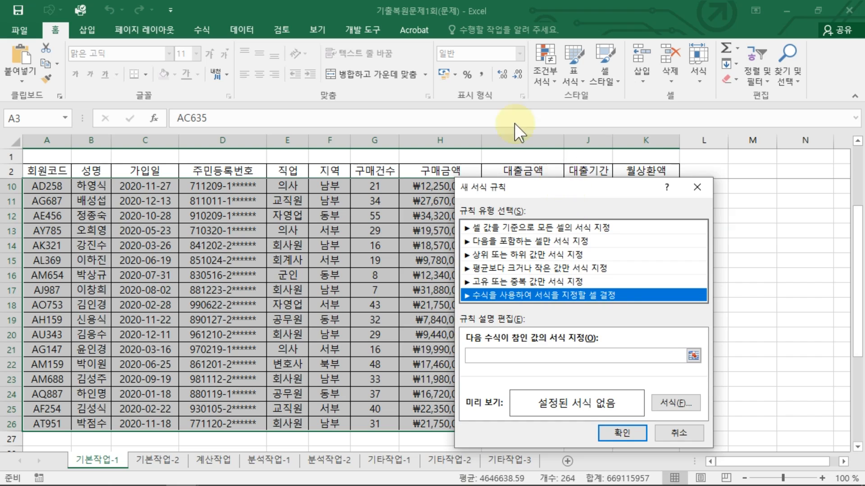
Begin the rule formula with =AND(OR( and the column-locked reference $F3 for 지역.
left_click(424, 280)
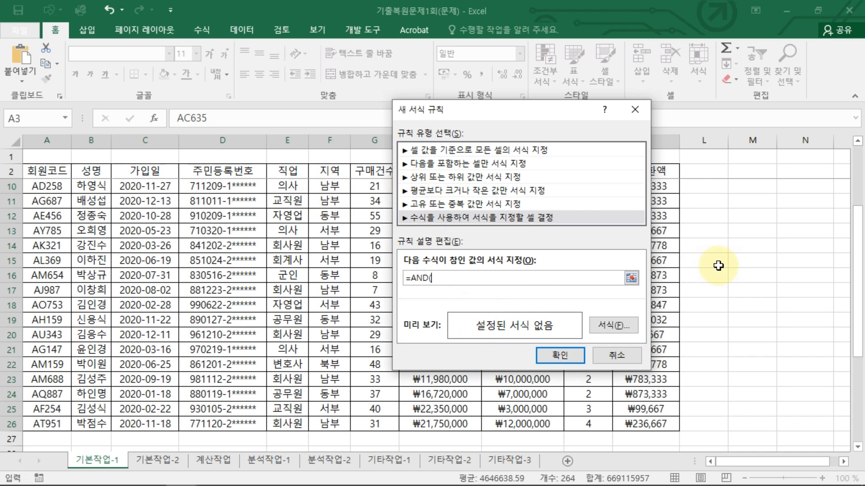
scroll(716, 265, "up", 3)
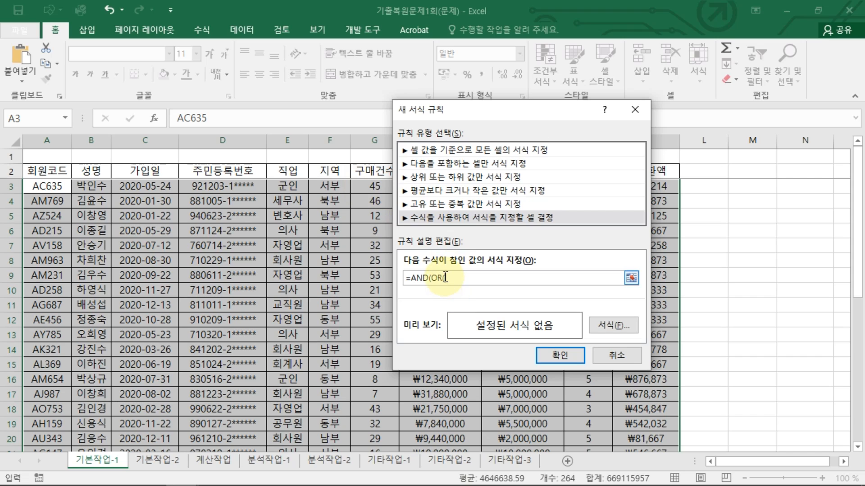
left_click(332, 187)
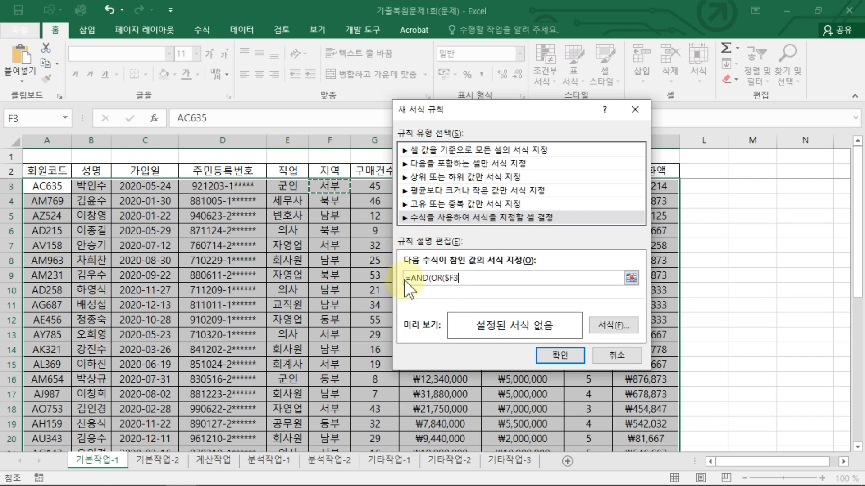
key("ctrl+2")
left_click_drag(337, 208, 331, 236)
left_click_drag(439, 276, 469, 285)
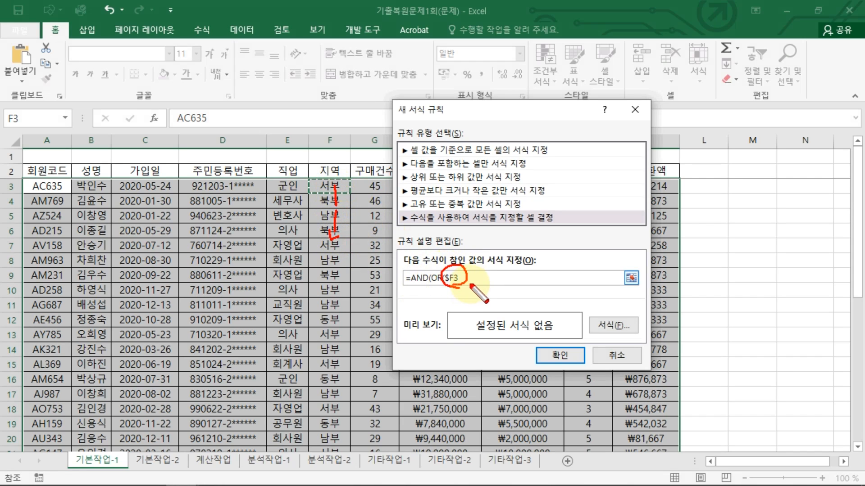
key("Escape")
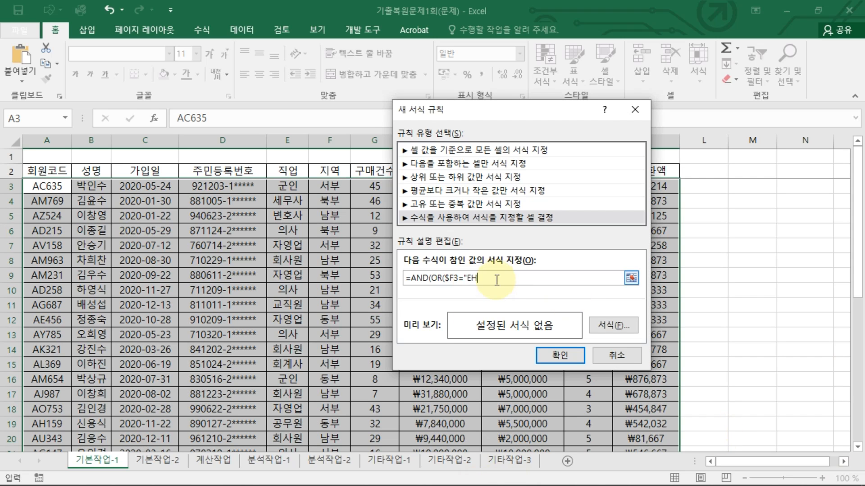
Complete the OR part of the rule formula so 지역 matches either region: $F3="동부",$F3="서부").
type("동부\",")
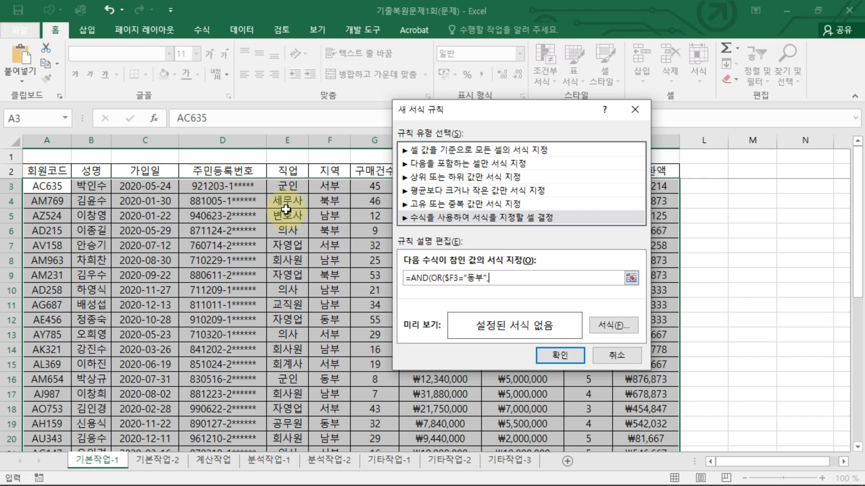
left_click(338, 186)
key("F4")
key("F4")
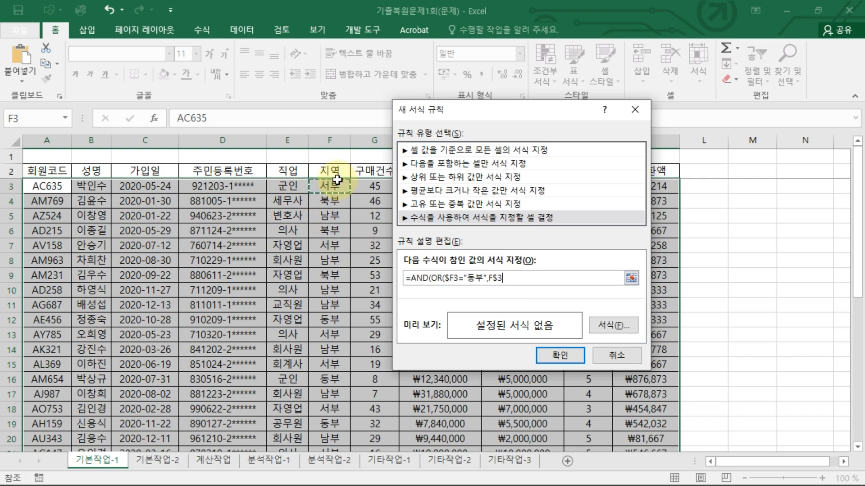
type("=\"서부\"),")
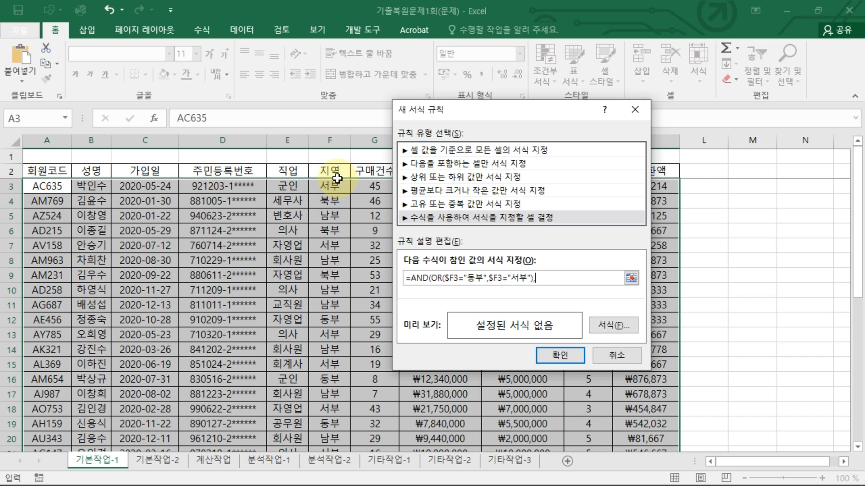
Add the column-locked 구매금액 reference with its comparison, $H3>=, as the second AND condition.
left_click_drag(493, 115, 630, 137)
left_click(449, 185)
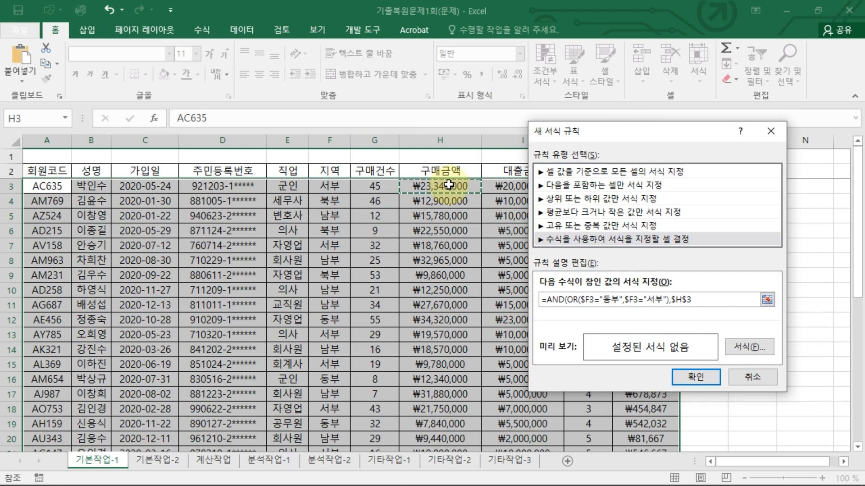
key("F4")
type(">=")
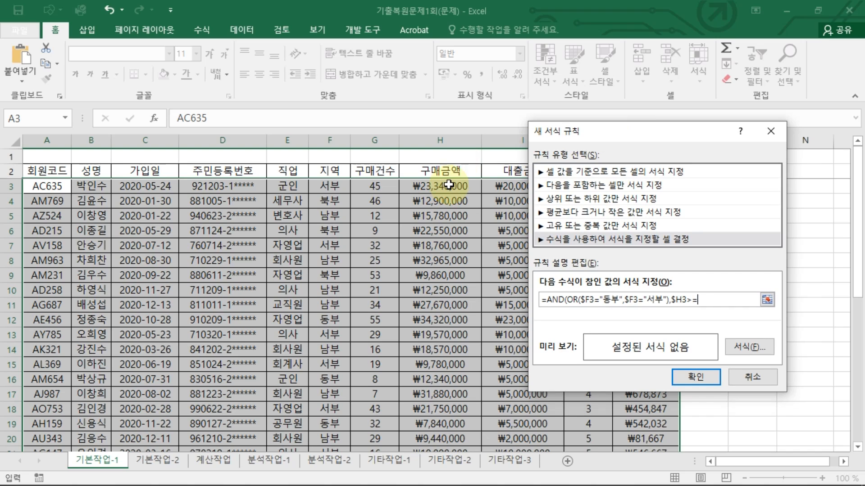
Compare against the average of the absolute 구매금액 range, AVERAGE($H$3:$H$26), and close the AND formula.
type("AVERAGE")
left_click_drag(449, 185, 448, 426)
key("F4")
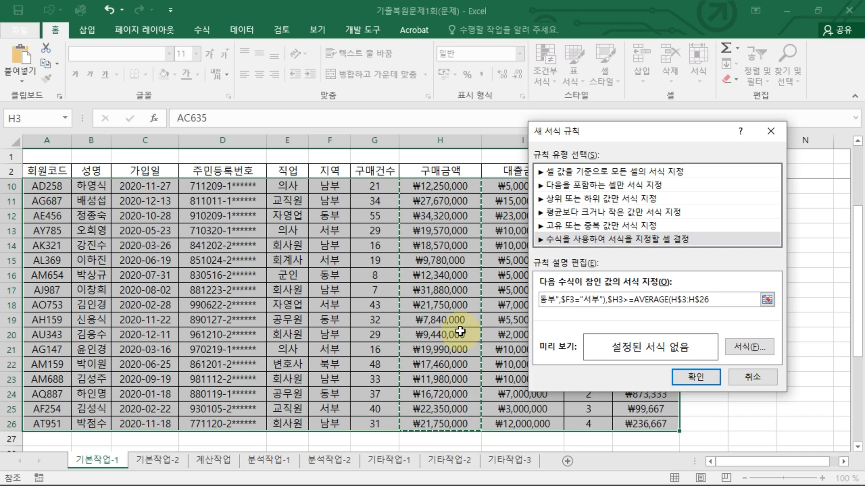
key("F4")
key("F4")
key("F4")
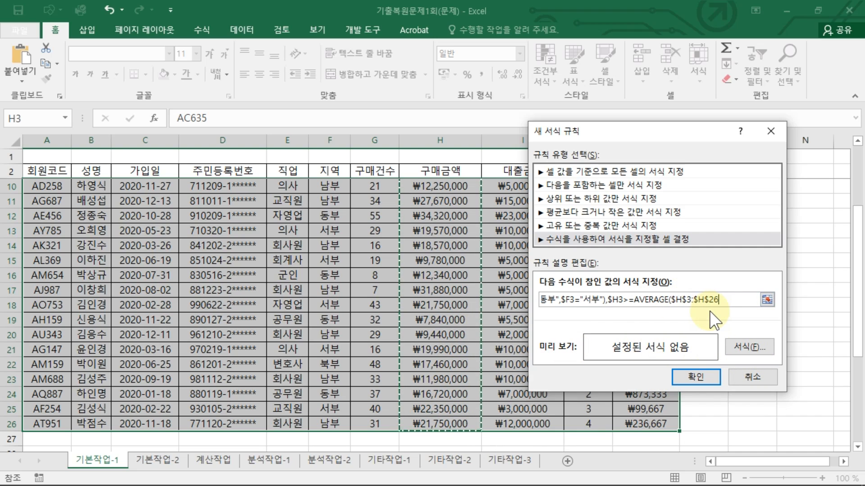
type(")")
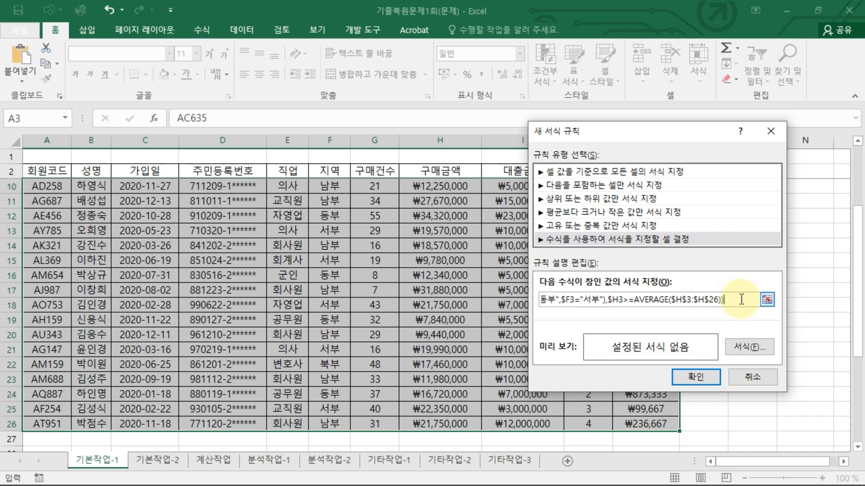
key("Home")
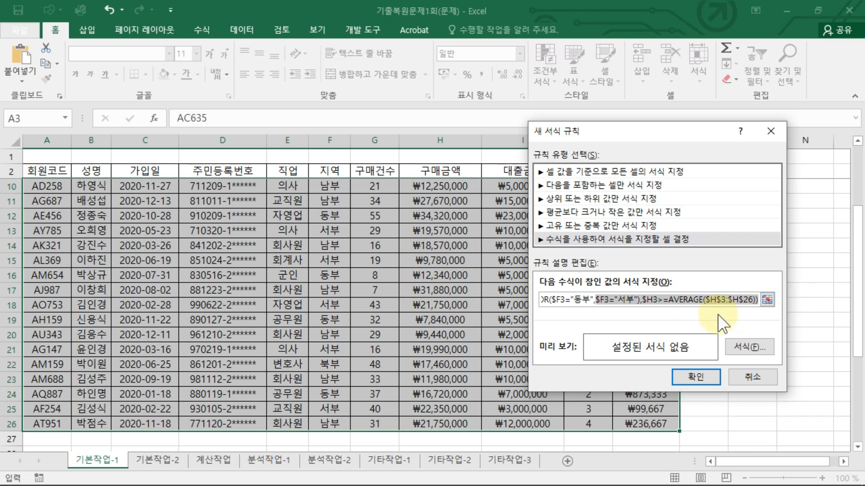
Give the formula rule a bold font (굵게) with a double underline (이중 실선) and apply it to the member table.
left_click(743, 347)
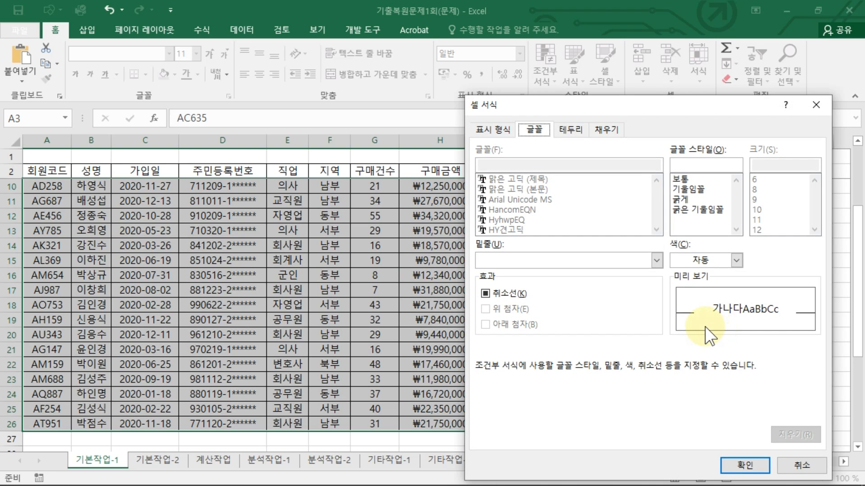
left_click(688, 202)
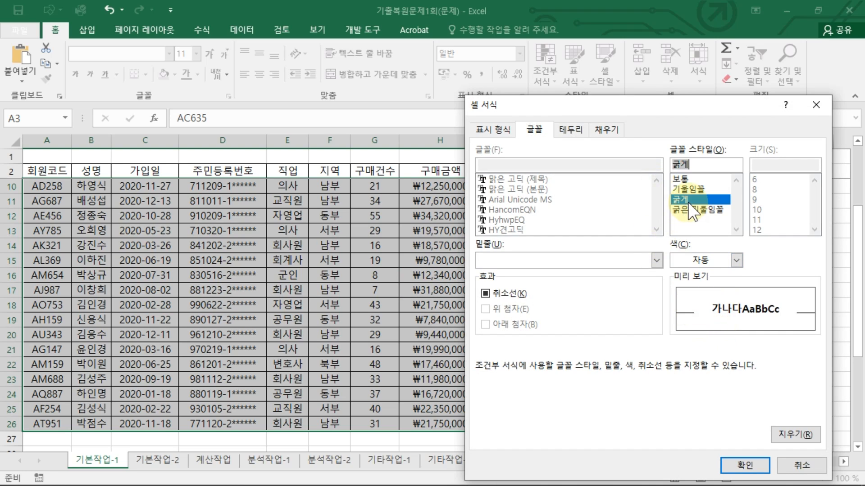
left_click(517, 255)
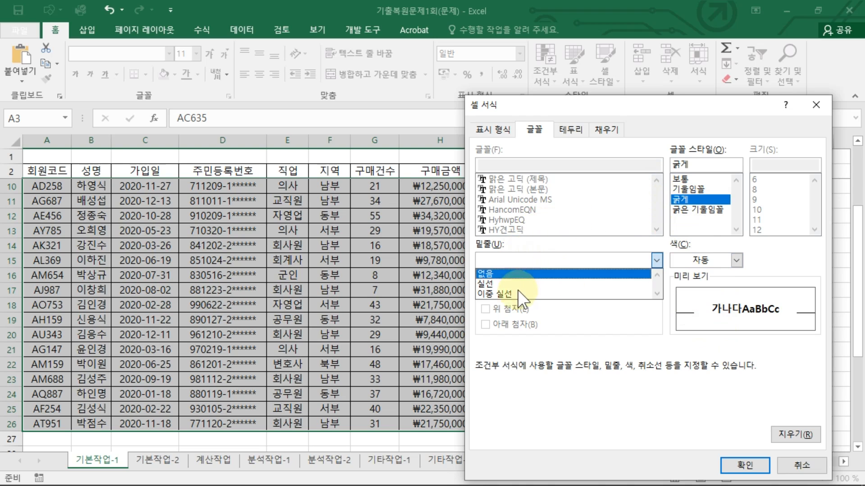
left_click(536, 293)
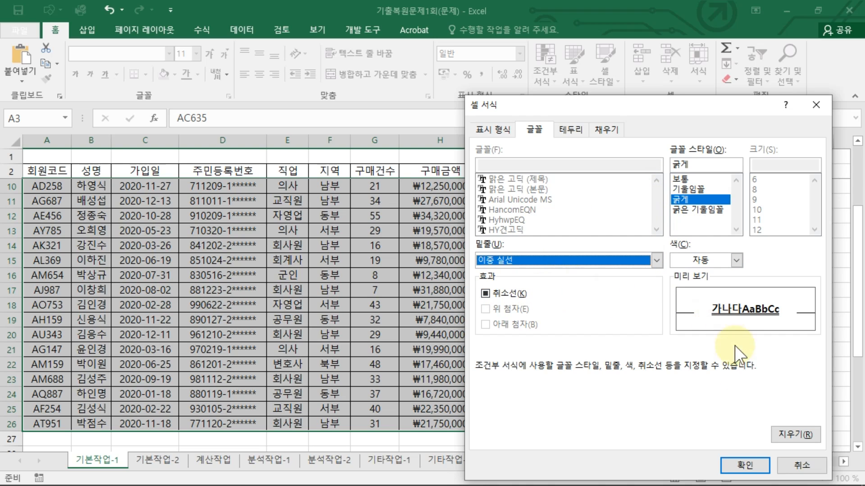
left_click(745, 467)
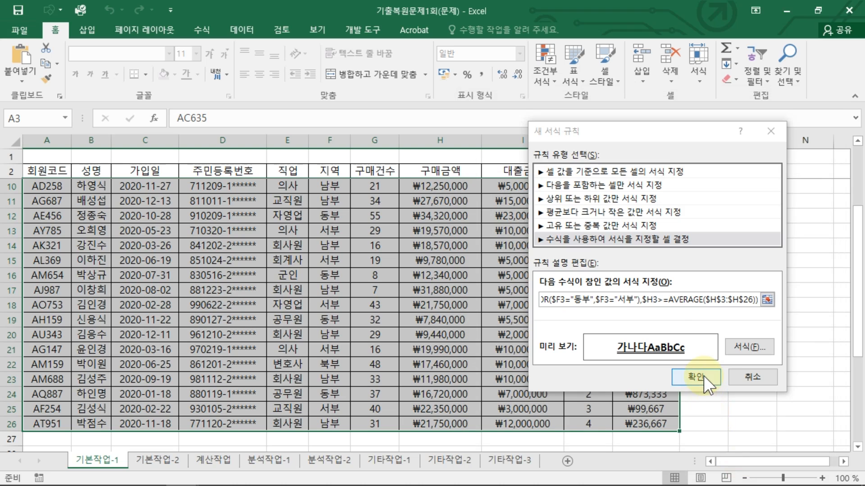
left_click(703, 380)
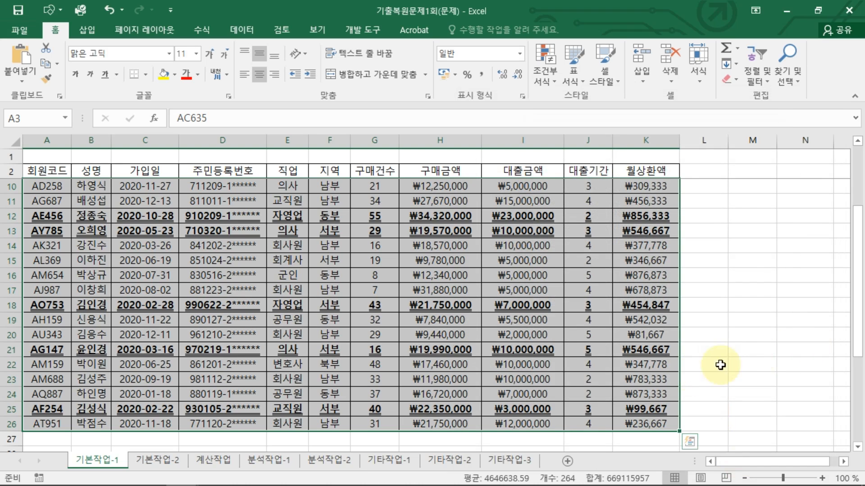
Examine the formatted rows of the member table against the 지역 and 구매금액 conditions.
scroll(702, 369, "up", 3)
left_click(644, 216)
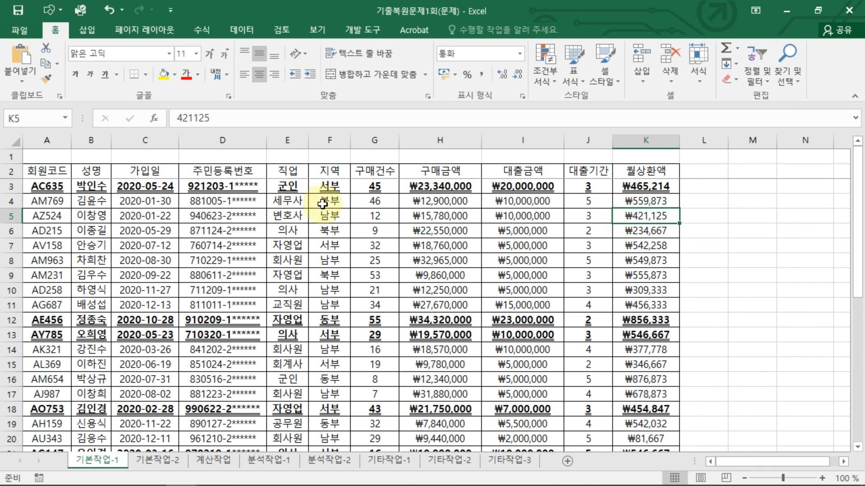
left_click(330, 187)
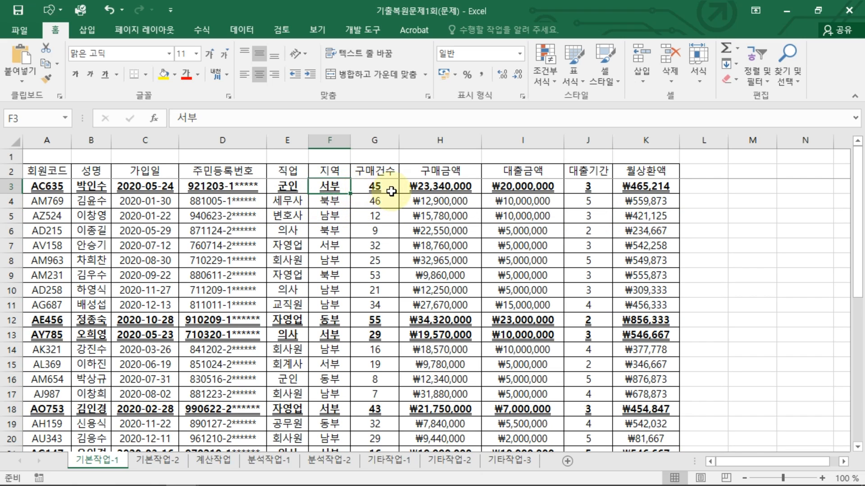
left_click(374, 188)
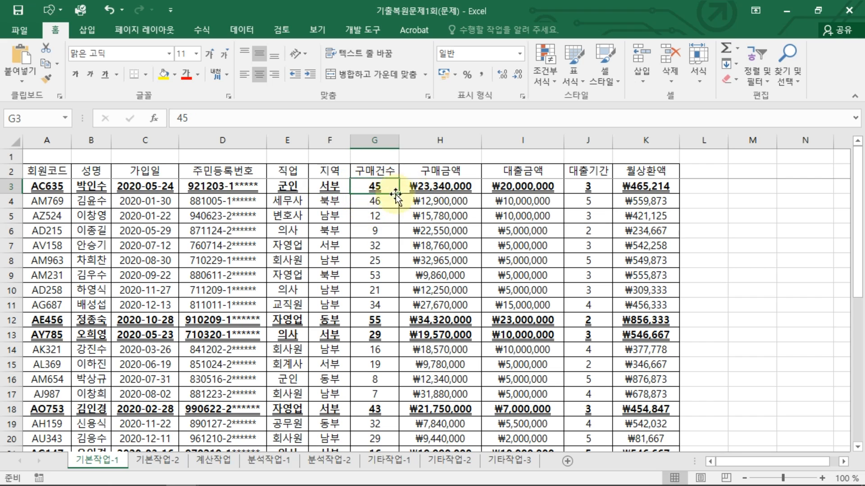
left_click(658, 186)
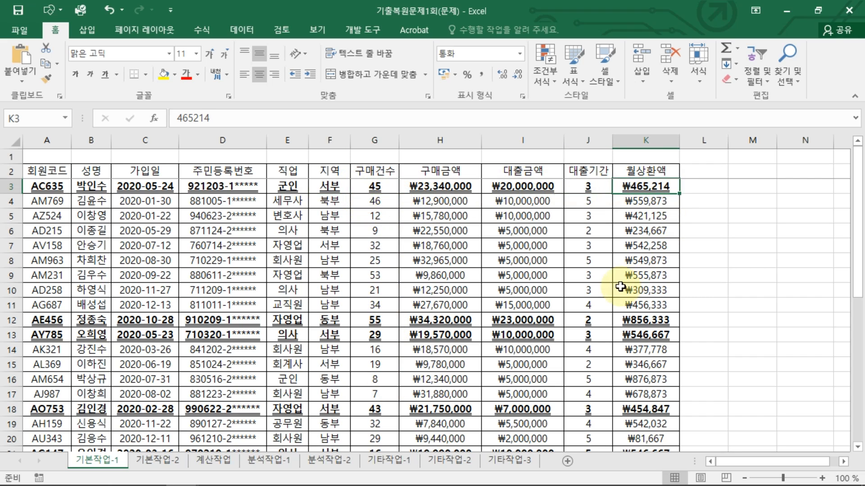
left_click(635, 289)
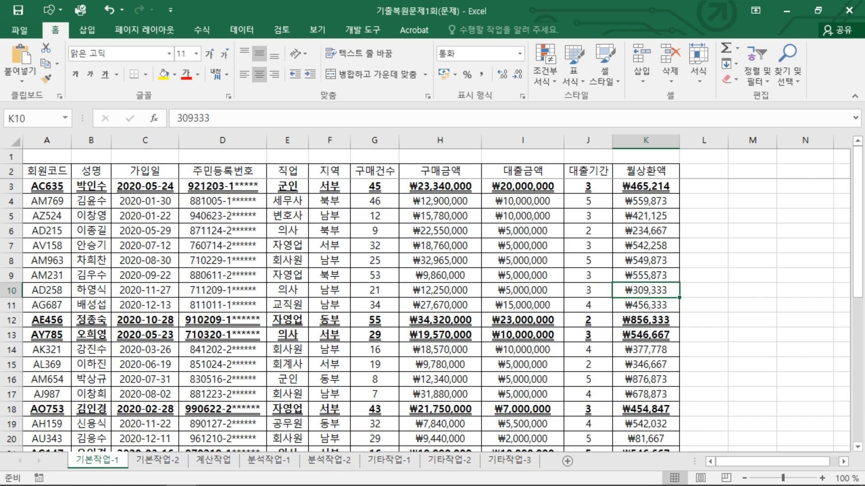
left_click(325, 335)
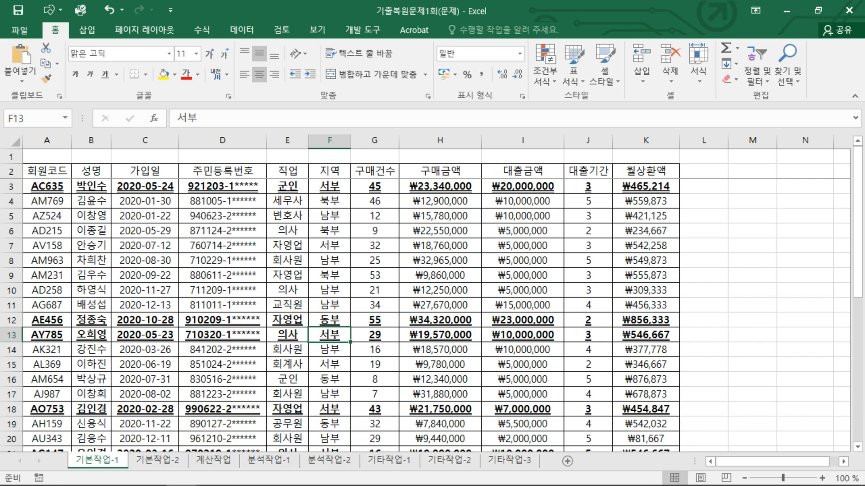
On the 기본작업-2 sheet, set the 총계 cells E4:E7 to both locked (잠금) and formula-hidden (숨김).
left_click(163, 462)
left_click(582, 292)
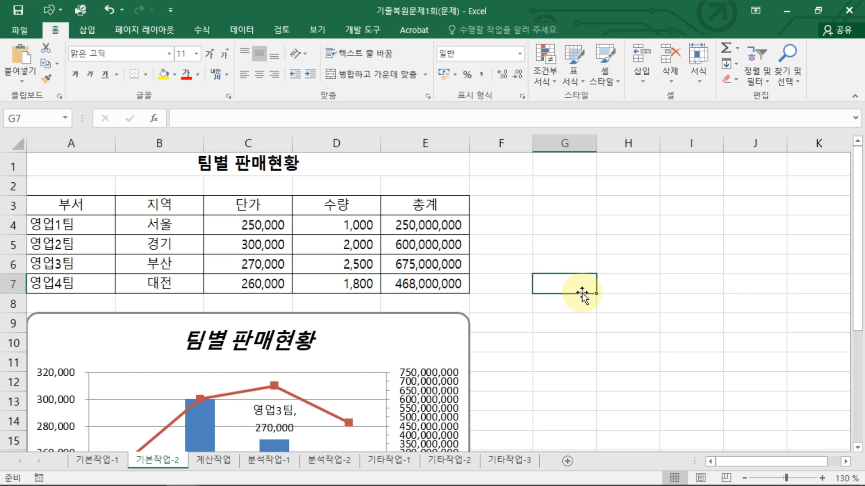
left_click_drag(421, 205, 434, 283)
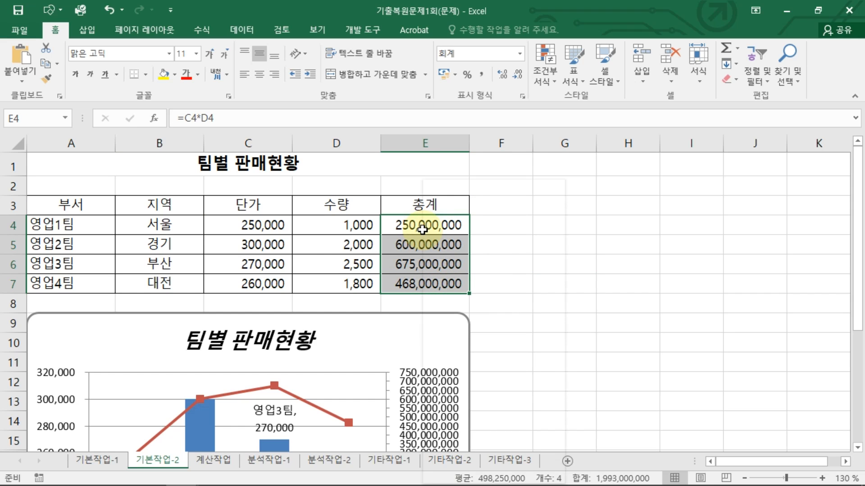
right_click(422, 228)
left_click(487, 410)
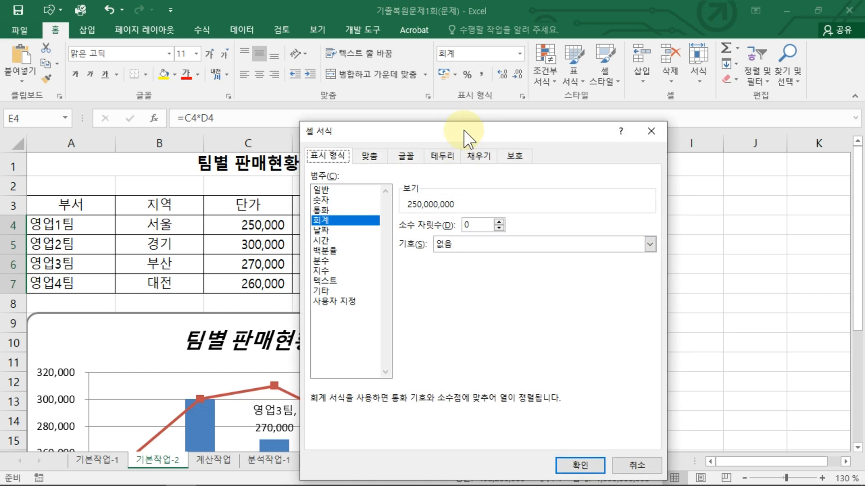
left_click_drag(464, 130, 629, 94)
left_click(680, 120)
left_click(480, 142)
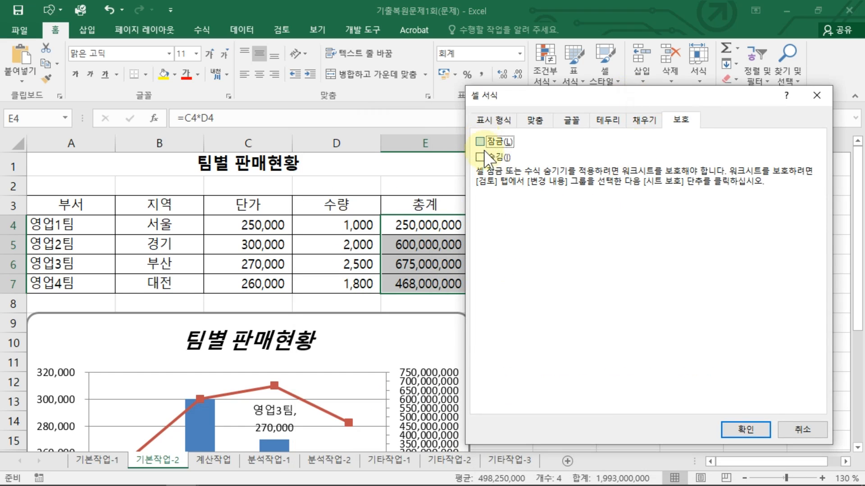
left_click(486, 155)
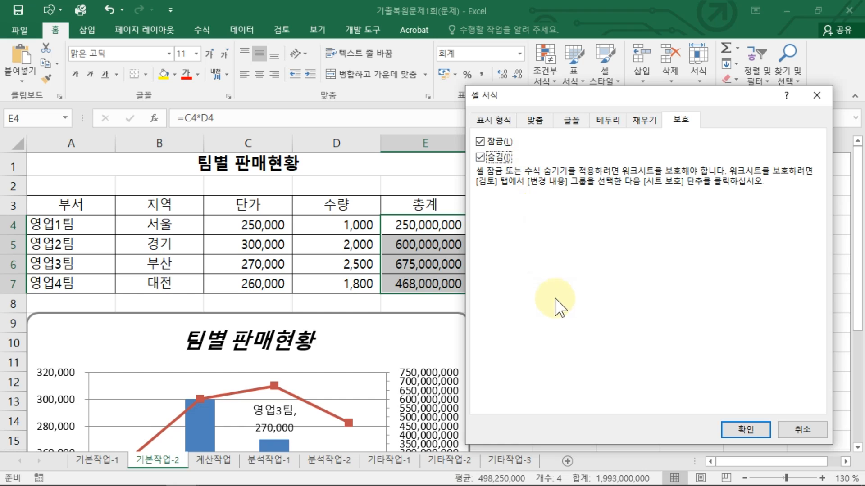
left_click(731, 429)
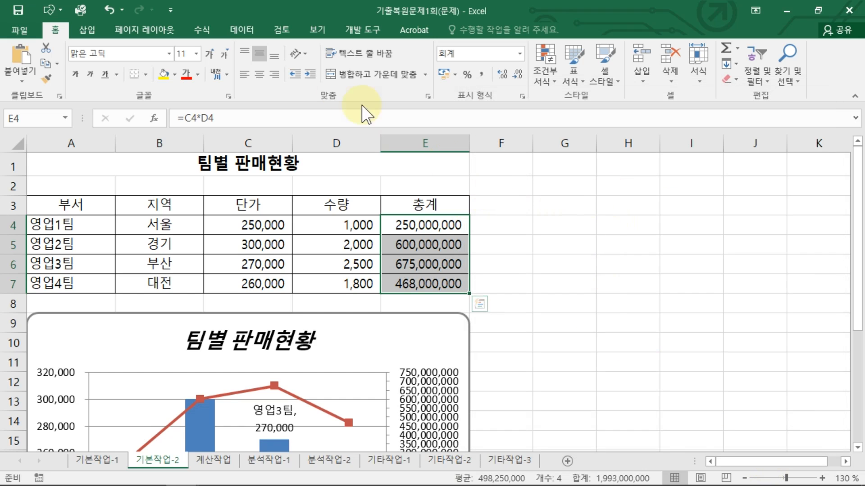
Protect the sheet without a password, allowing locked cell selection, unlocked cell selection and sorting (정렬).
left_click(281, 30)
left_click(393, 77)
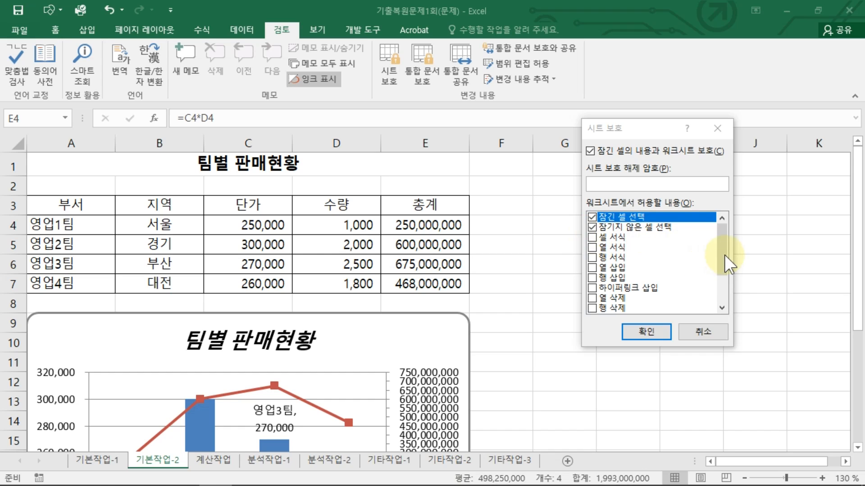
left_click_drag(725, 255, 724, 272)
left_click(593, 278)
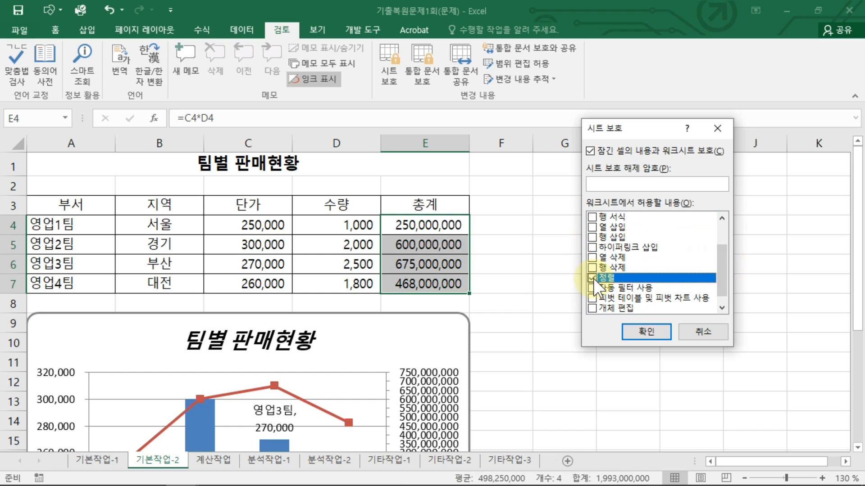
key("ctrl+2")
mouse_move(599, 286)
left_mouse_down()
mouse_move(612, 283)
mouse_move(591, 296)
left_mouse_up()
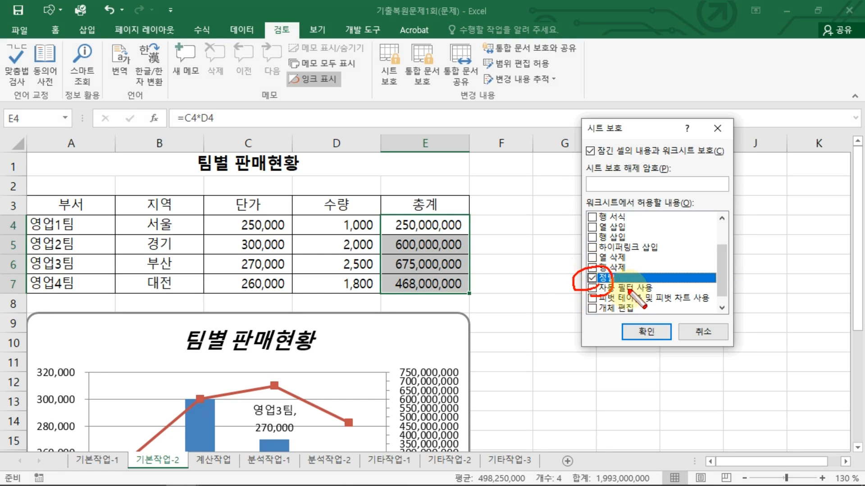
key("Escape")
left_click(647, 332)
left_click_drag(505, 276, 505, 273)
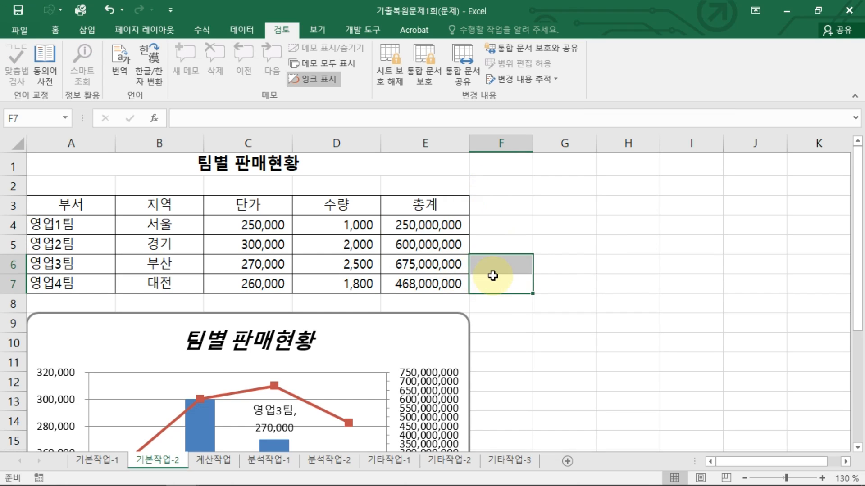
left_click(495, 283)
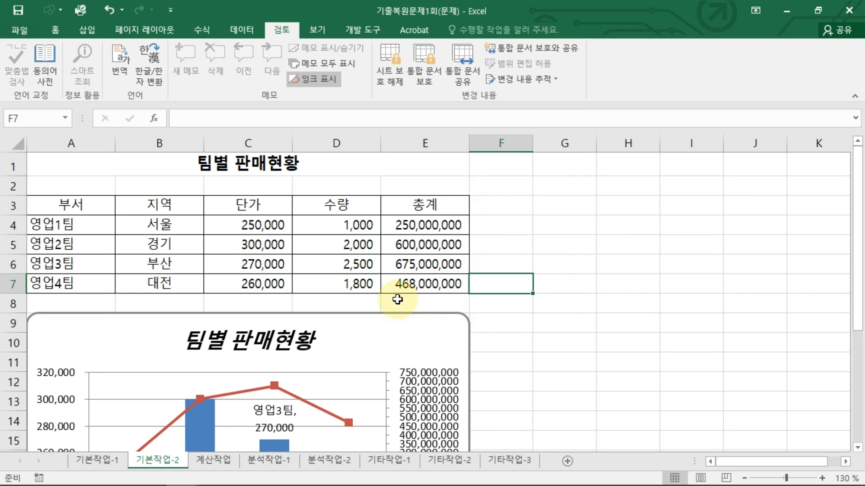
Show the 기본작업-2 sheet in page break preview and look over the table and chart areas.
left_click(317, 30)
left_click(55, 76)
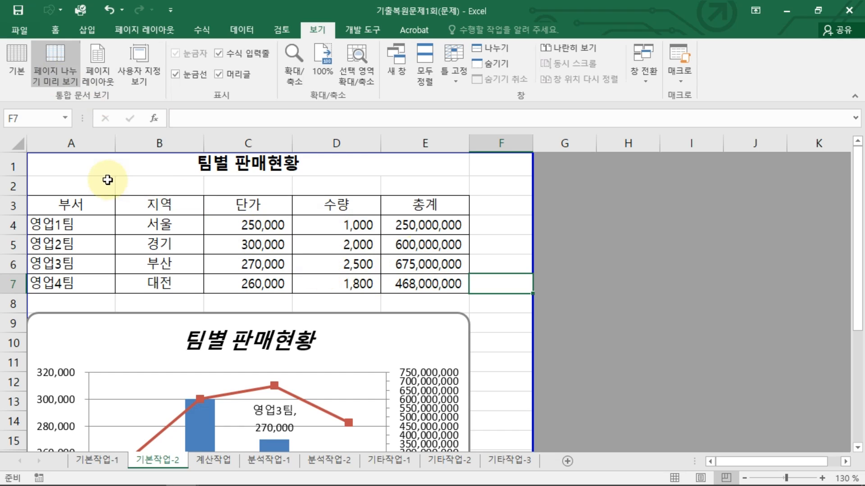
left_click_drag(108, 171, 487, 293)
left_click(497, 304)
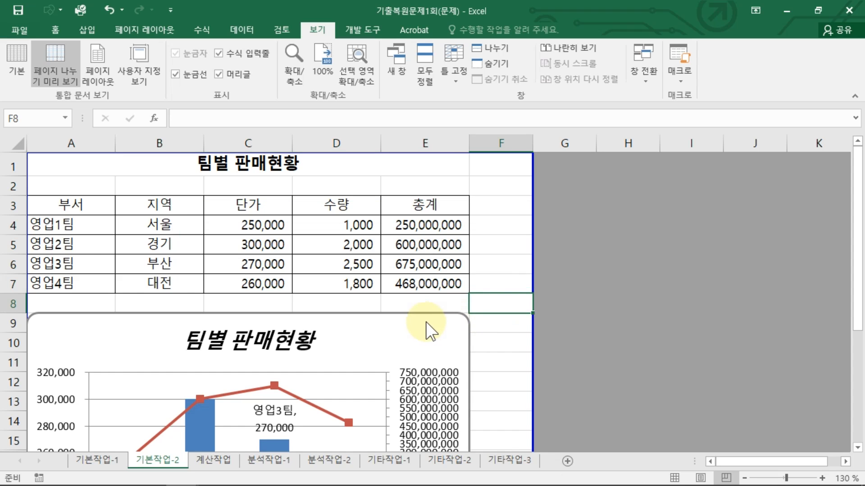
scroll(90, 288, "down", 1)
left_click(41, 241)
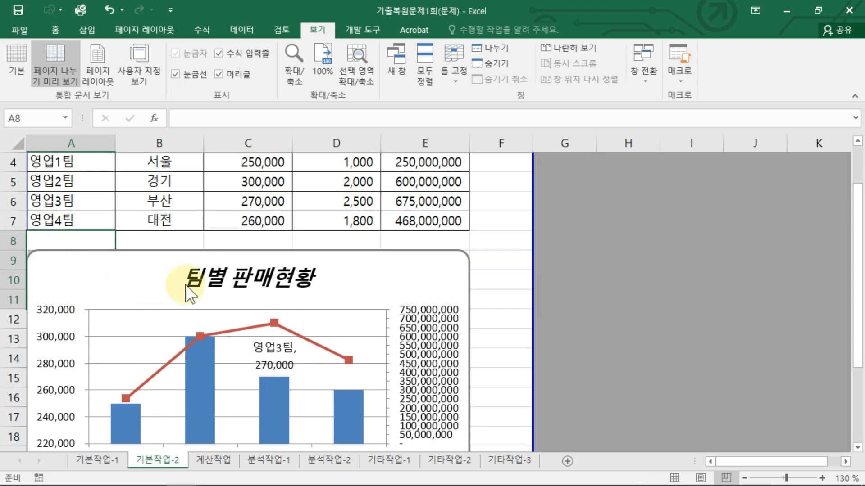
scroll(451, 274, "up", 1)
left_click(426, 247)
left_click(365, 265)
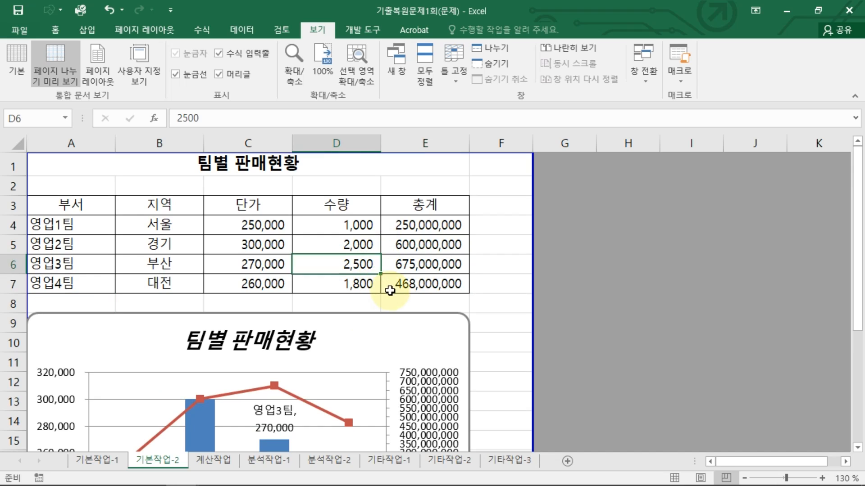
left_click(390, 290)
left_click(439, 240)
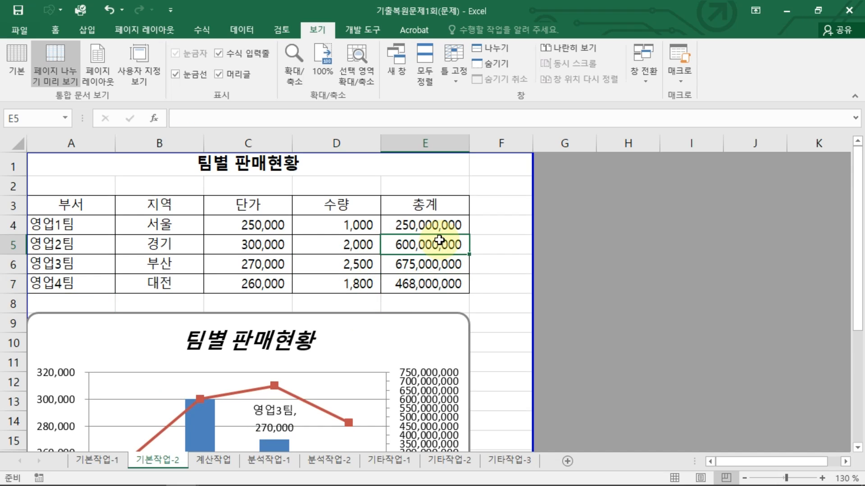
Insert a page break above row 8 to separate the table in A1:E7 from the chart.
left_click(72, 301)
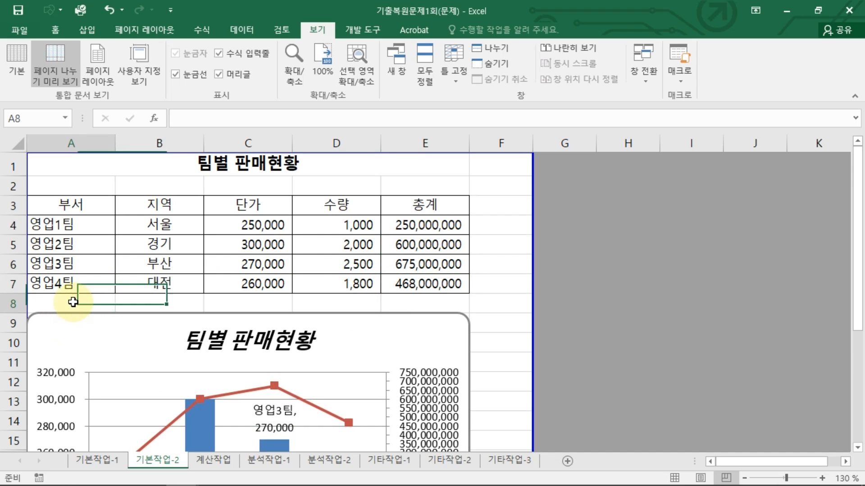
scroll(270, 383, "down", 3)
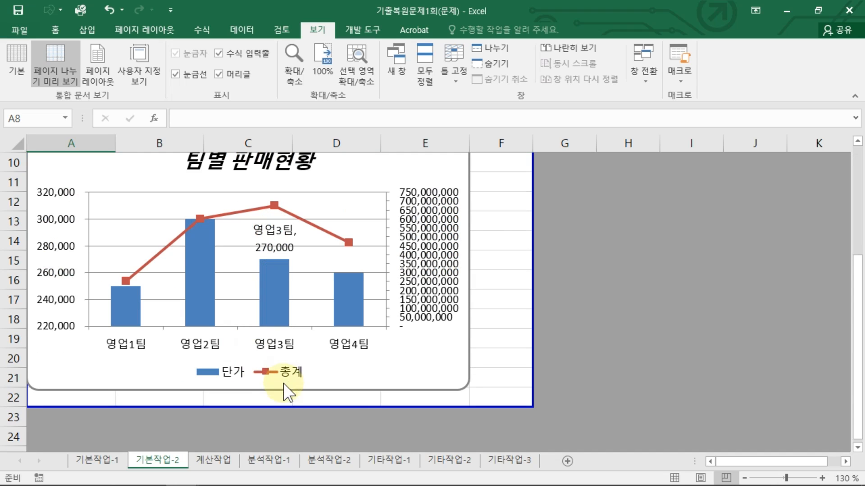
scroll(207, 294, "up", 3)
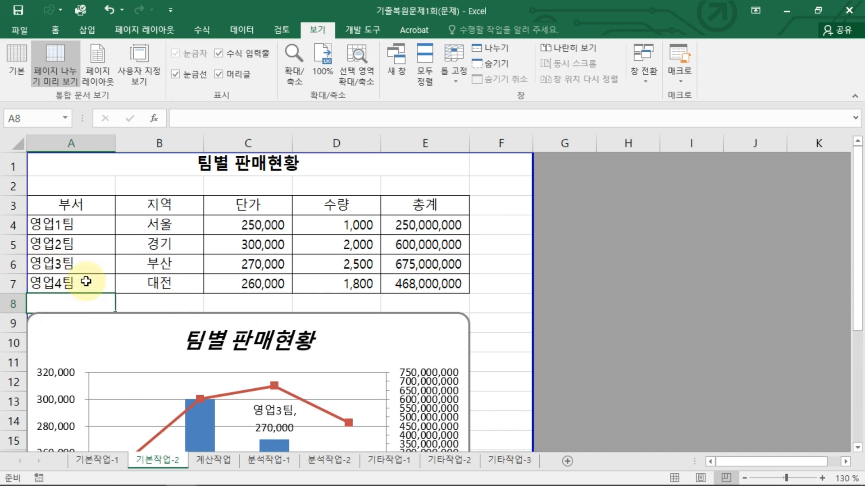
left_click(145, 30)
left_click(207, 72)
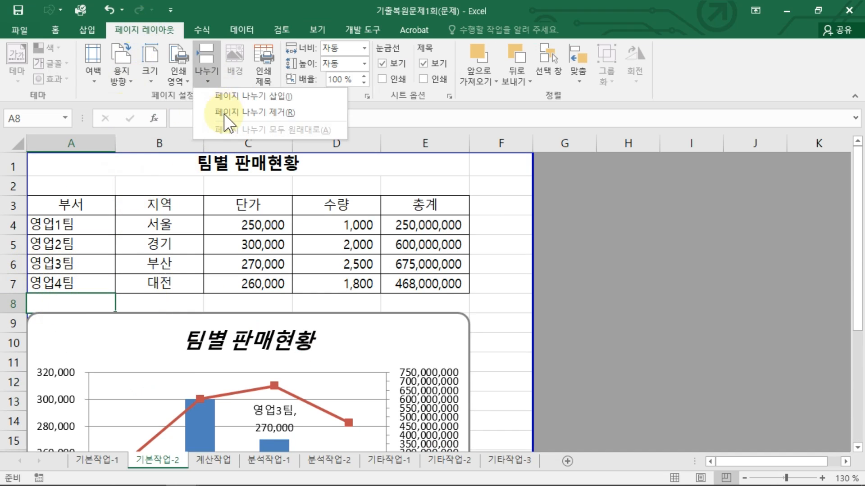
left_click(238, 96)
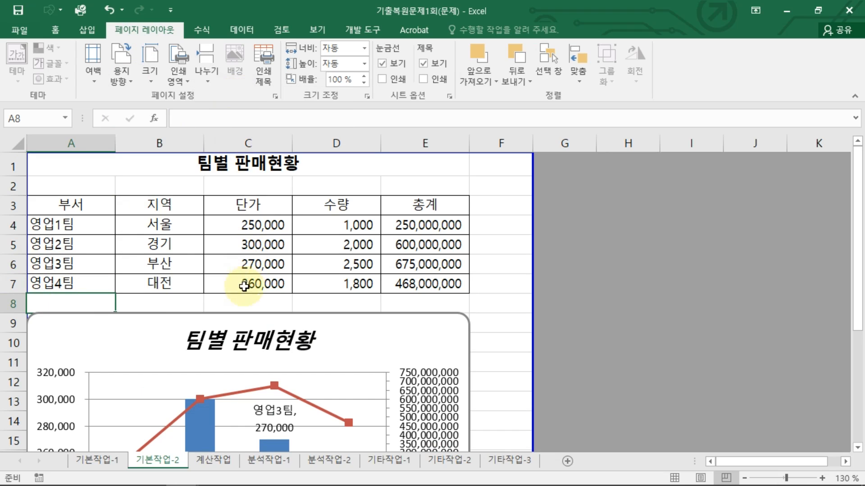
left_click(515, 309)
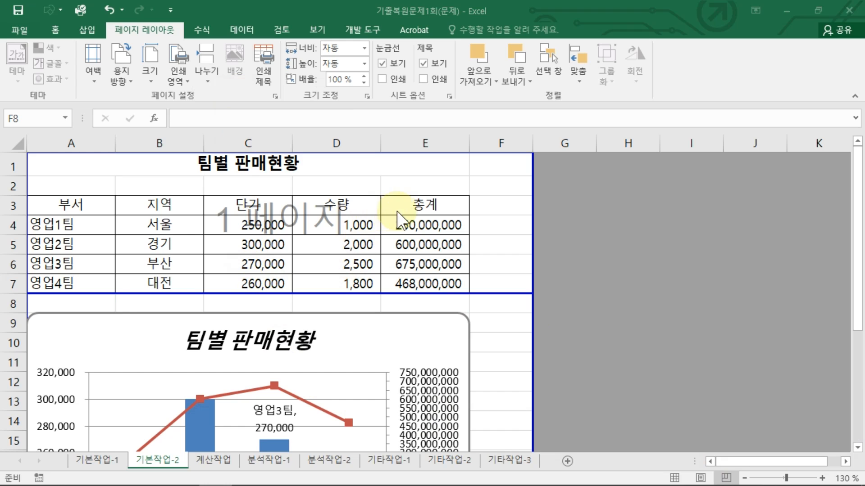
left_click_drag(79, 168, 407, 291)
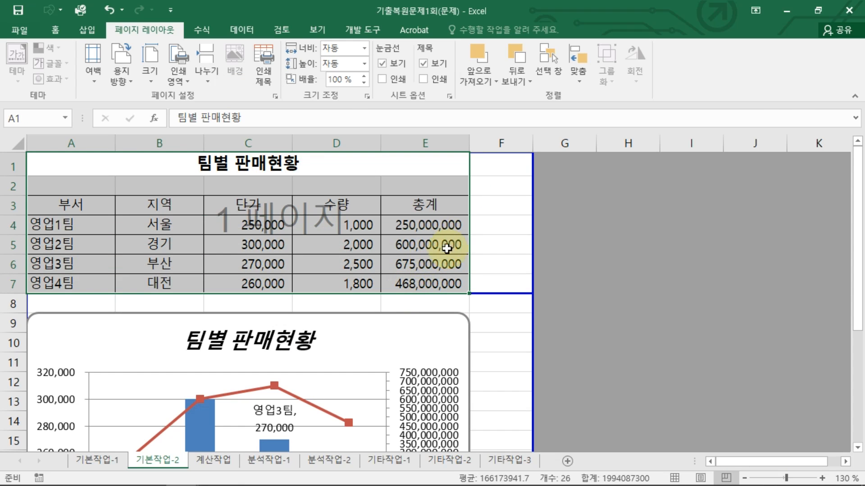
Move the vertical page boundary on the 기본작업-2 sheet from column F to the outer edge of column E.
scroll(439, 325, "down", 1)
scroll(440, 325, "down", 3)
scroll(72, 234, "up", 2)
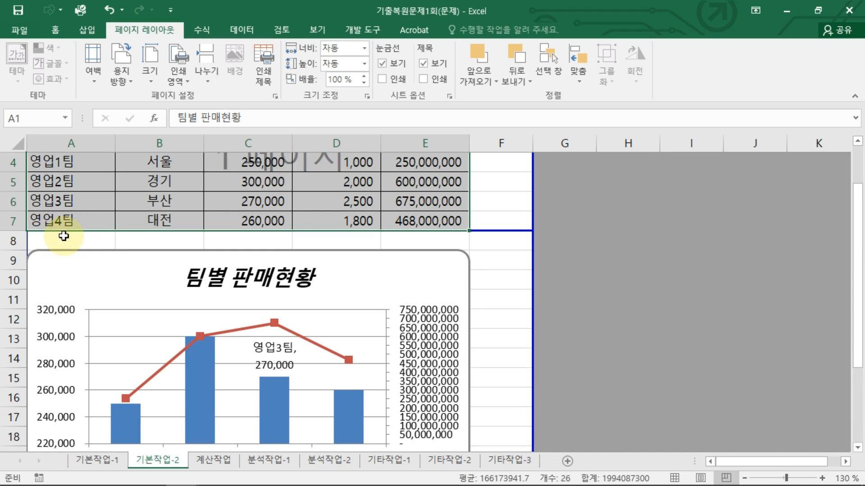
left_click_drag(67, 235, 463, 351)
scroll(498, 261, "up", 3)
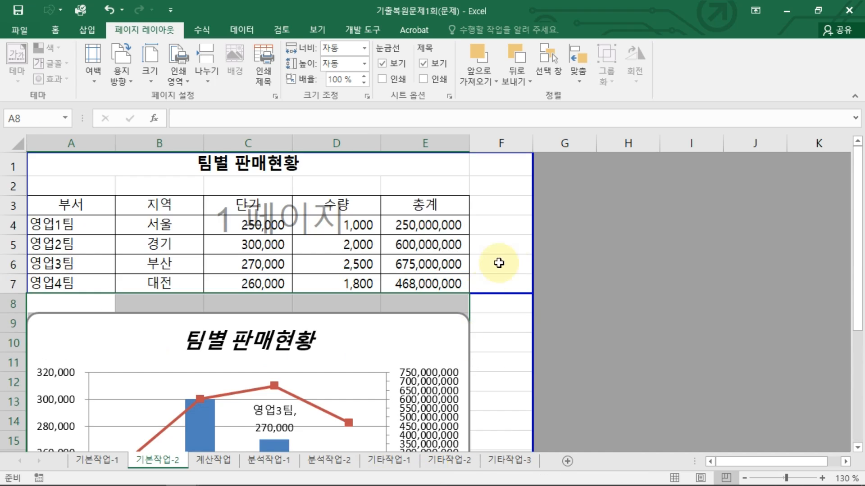
left_click(502, 199)
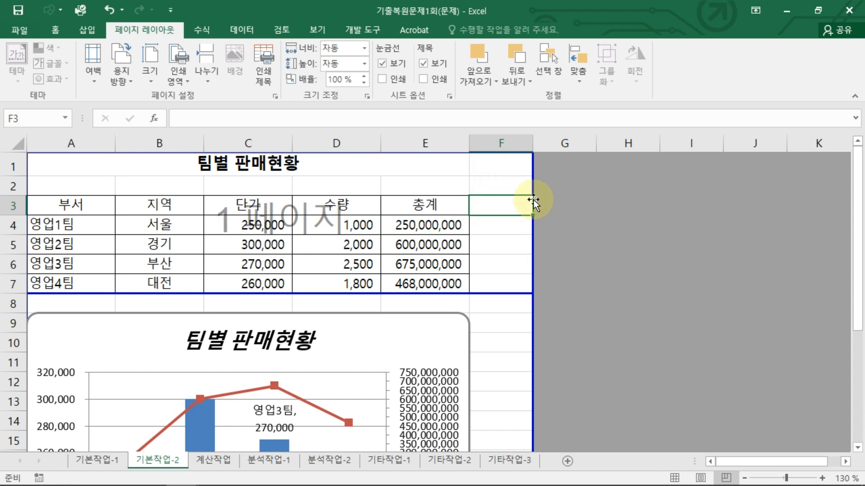
left_click_drag(533, 174, 470, 174)
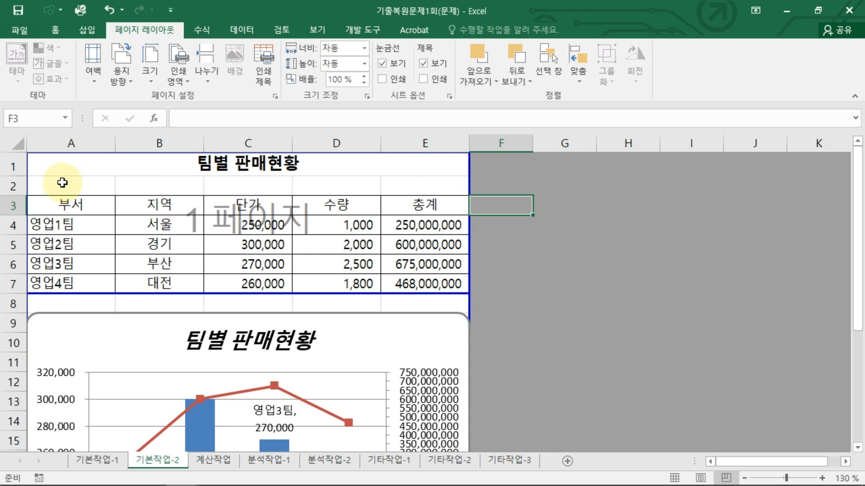
Examine the two print pages, checking that the table in A1:E7 and the chart area from A8 to E22 are separated.
left_click(67, 161)
left_click_drag(71, 161, 377, 286)
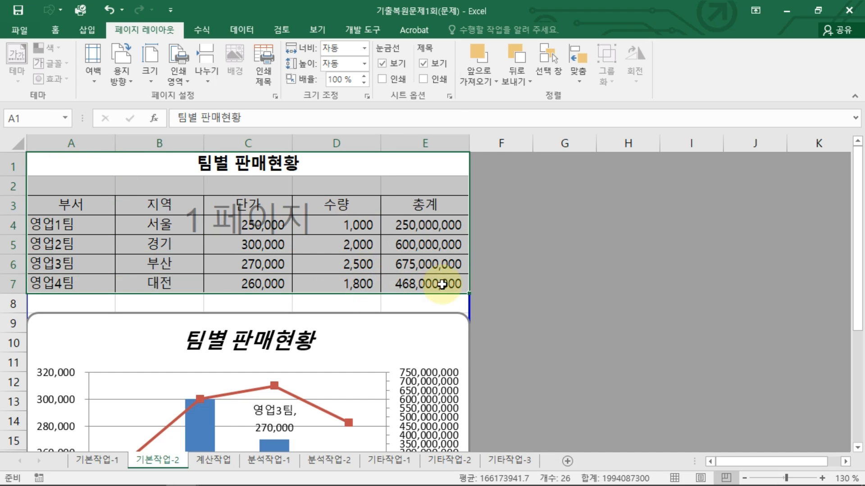
left_click(64, 305)
scroll(156, 294, "down", 2)
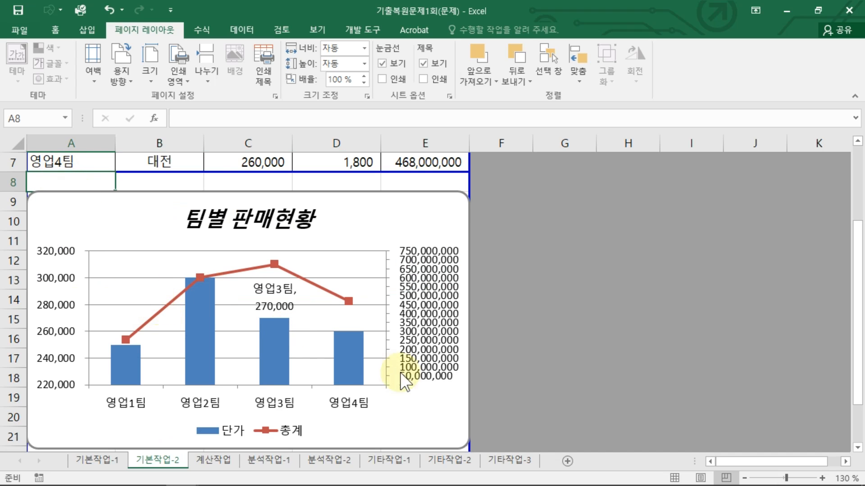
scroll(396, 374, "down", 1)
left_click(440, 401)
scroll(421, 399, "up", 3)
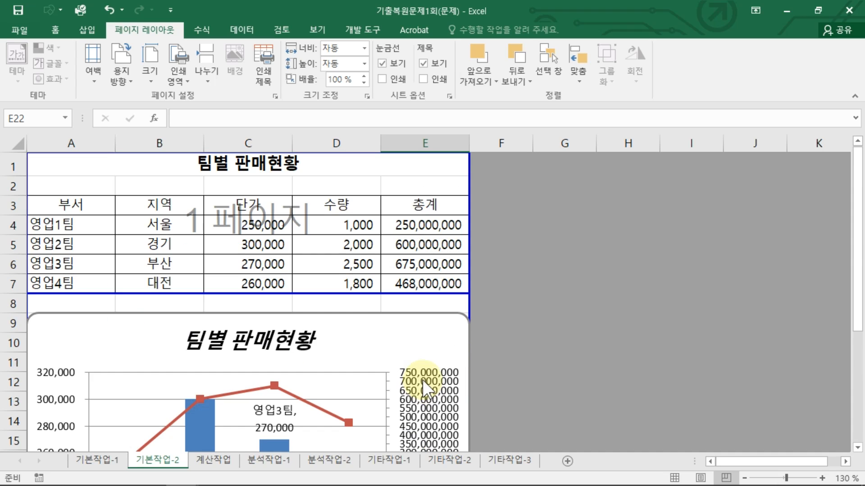
left_click(420, 186)
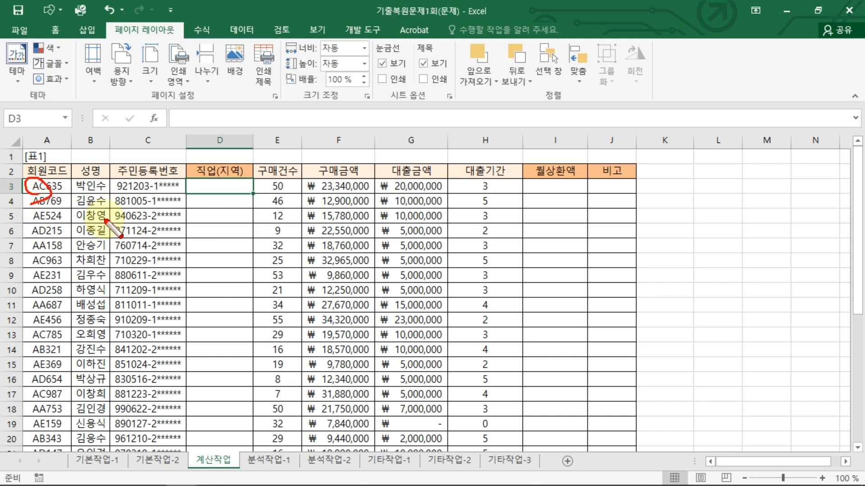
On the 계산작업 sheet, freeze the rows above row 3 so the 표1 headings stay in view.
left_click(68, 186)
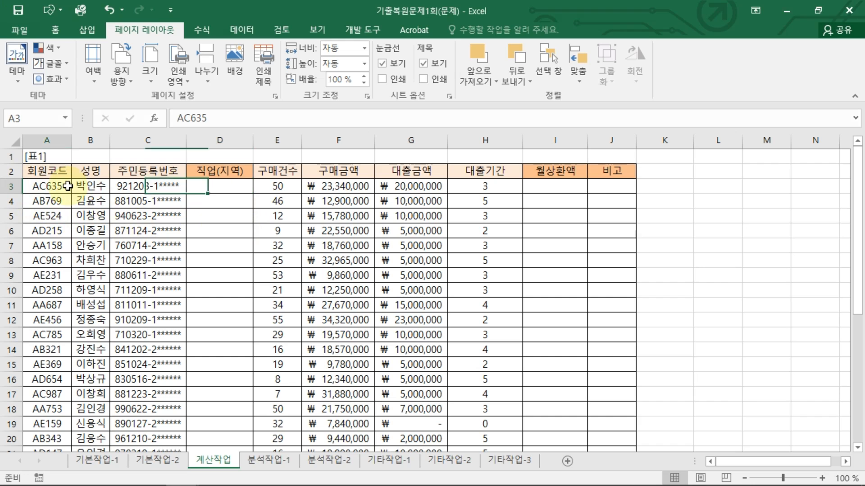
left_click(244, 29)
left_click(316, 30)
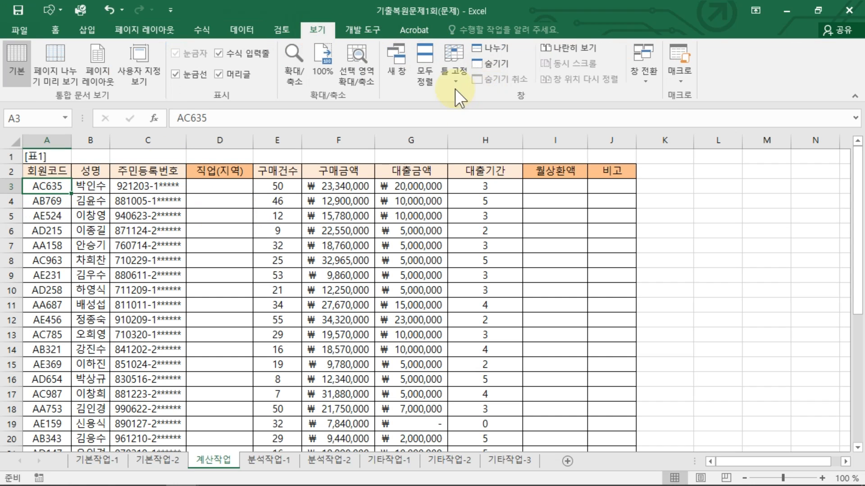
left_click(453, 69)
left_click(477, 101)
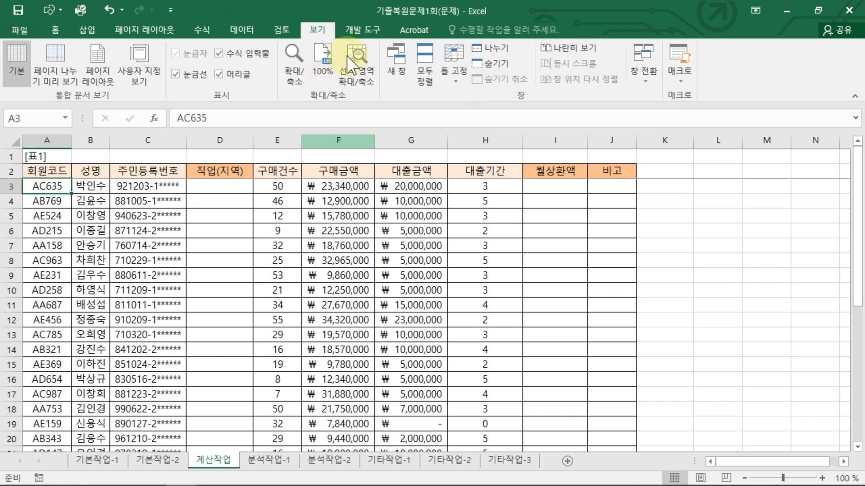
left_click(59, 30)
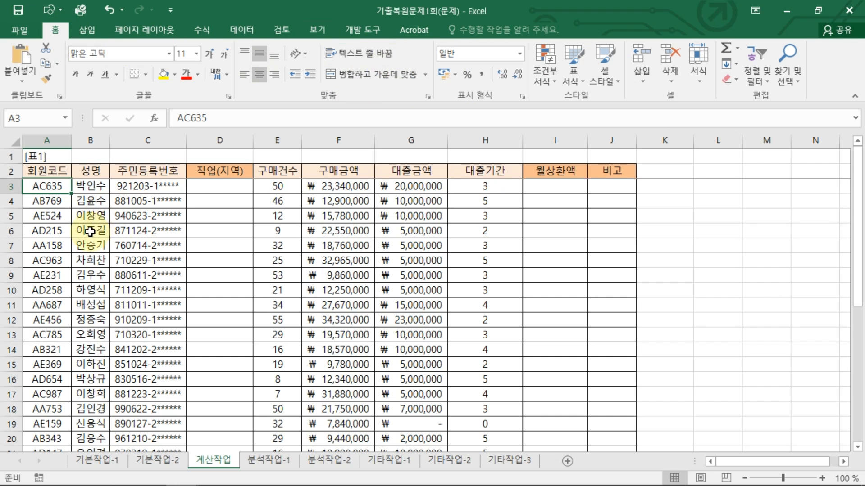
Compare the first two characters of 회원코드 in 표1 with the 코드 and 직업 columns of 표2.
left_click(157, 260)
scroll(270, 288, "down", 7)
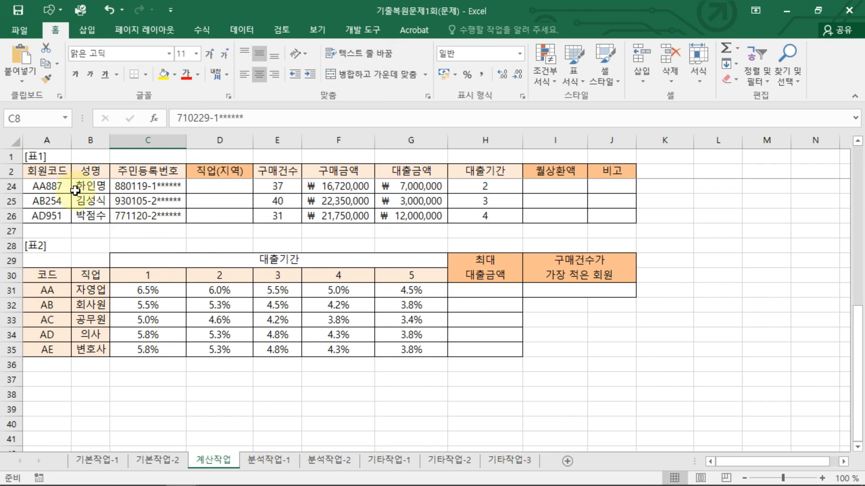
key("ctrl+2")
mouse_move(54, 165)
left_mouse_down()
mouse_move(57, 174)
mouse_move(39, 188)
left_mouse_up()
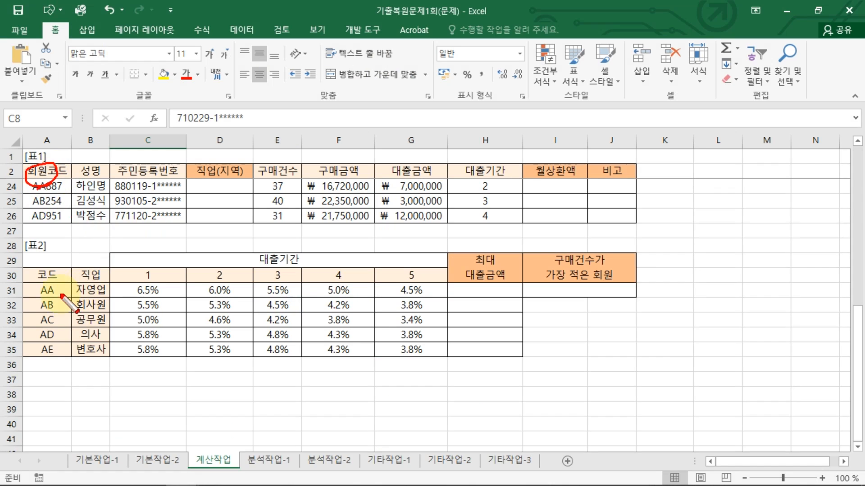
mouse_move(57, 282)
left_mouse_down()
mouse_move(34, 297)
mouse_move(63, 290)
mouse_move(59, 283)
left_mouse_up()
mouse_move(44, 180)
left_mouse_down()
mouse_move(28, 186)
mouse_move(51, 191)
mouse_move(52, 177)
left_mouse_up()
key("Escape")
key("ctrl+2")
mouse_move(53, 282)
left_mouse_down()
mouse_move(51, 303)
mouse_move(56, 283)
left_mouse_up()
mouse_move(84, 296)
left_mouse_down()
mouse_move(101, 296)
mouse_move(198, 189)
mouse_move(207, 200)
left_mouse_up()
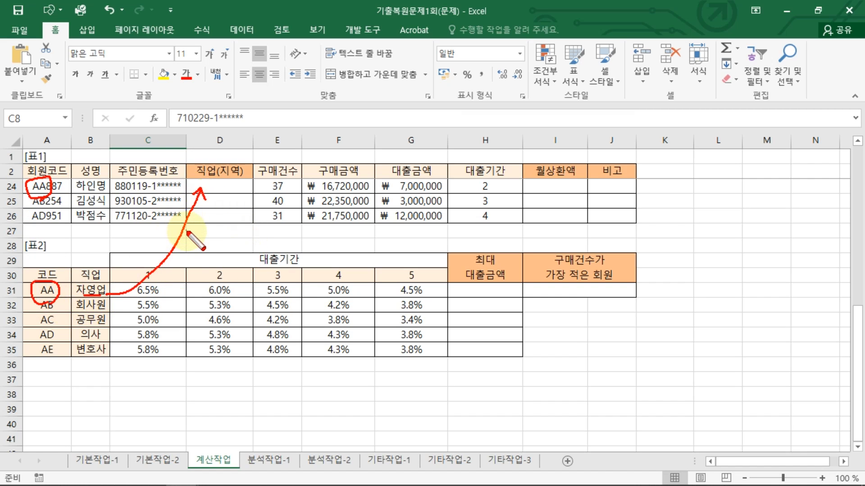
key("Escape")
scroll(217, 211, "up", 7)
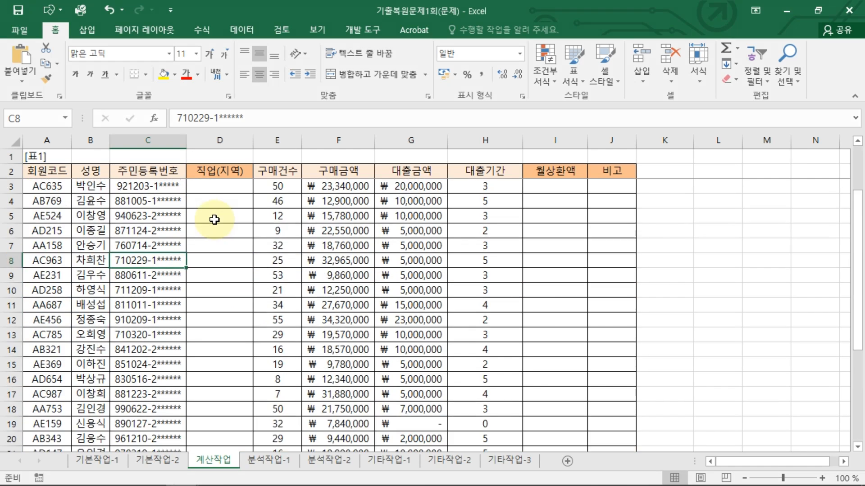
Start a VLOOKUP formula in D3 with LEFT(A3,2) as its lookup value.
left_click(236, 187)
type("=V")
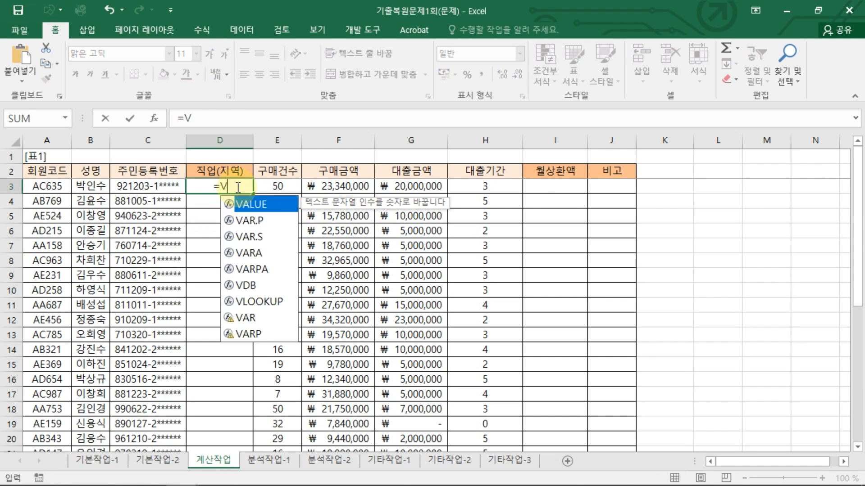
type("LOOKUP(LEFT(")
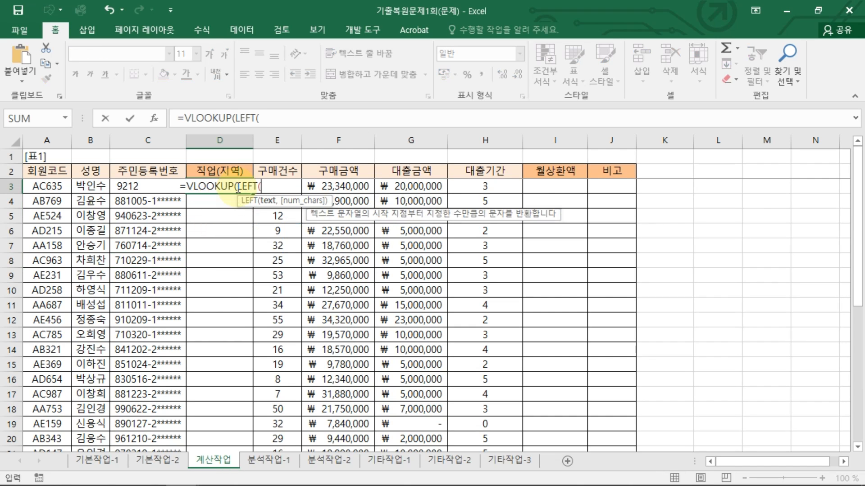
left_click(50, 190)
type(",M")
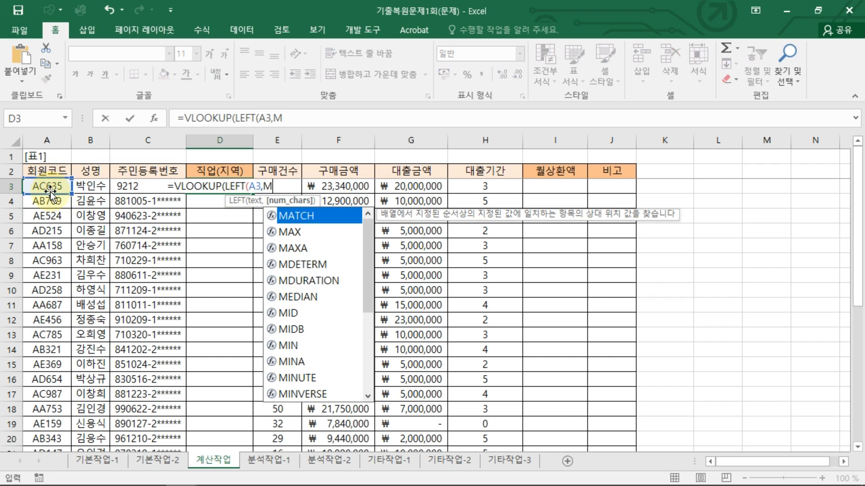
key("BackSpace")
type("2),")
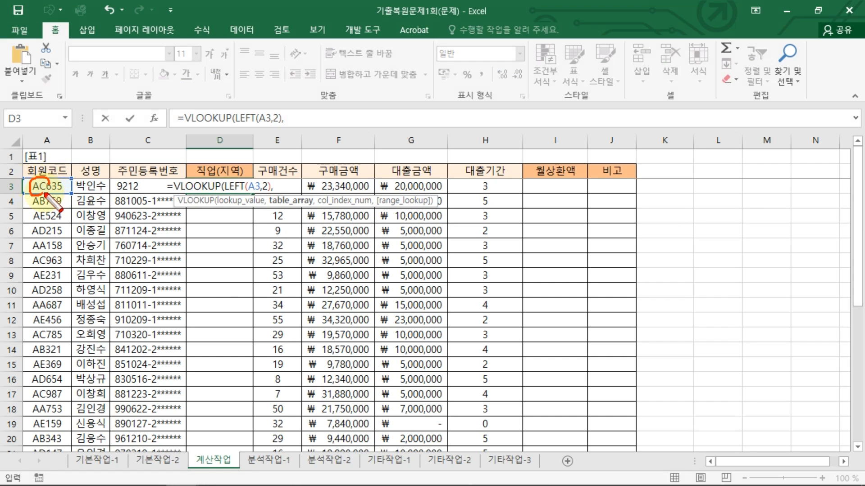
key("Escape")
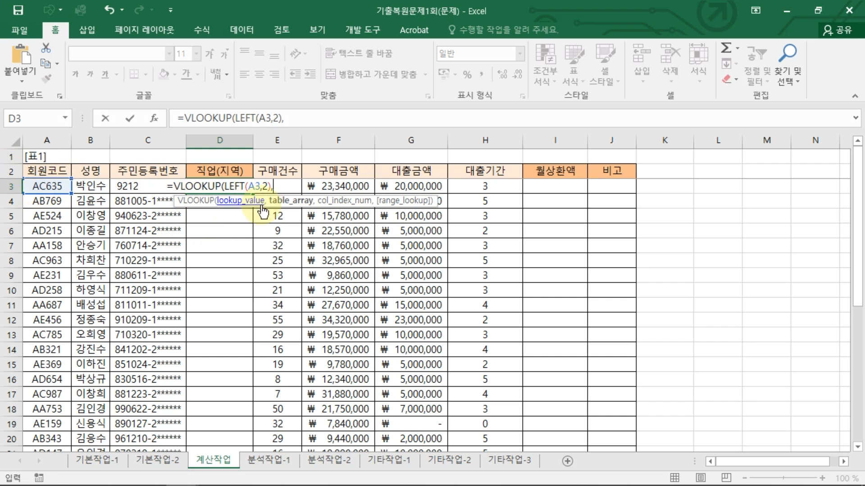
key("ctrl+shift+d")
mouse_move(52, 179)
left_mouse_down()
mouse_move(25, 193)
mouse_move(51, 180)
left_mouse_up()
mouse_move(251, 179)
left_mouse_down()
mouse_move(220, 193)
mouse_move(275, 181)
left_mouse_up()
key("Escape")
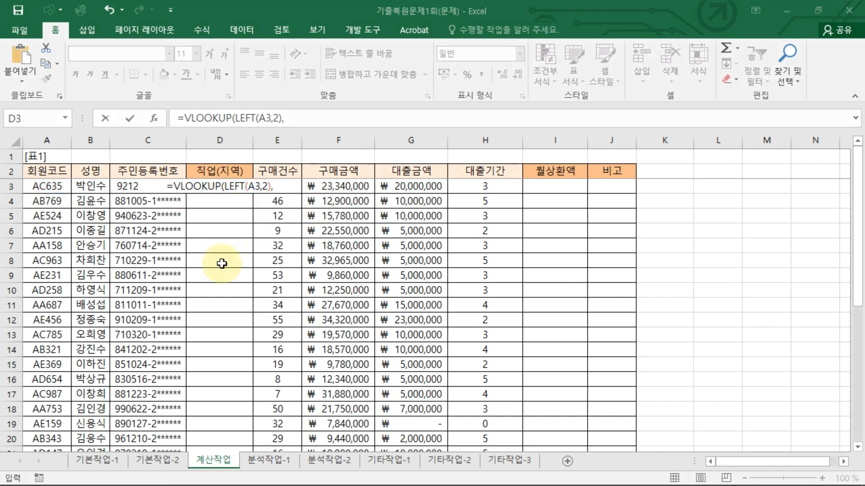
Add the 코드 and 직업 cells of 표2 to the VLOOKUP as the absolute lookup range $A$31:$B$35.
scroll(173, 285, "down", 7)
left_click_drag(46, 290, 93, 351)
key("F4")
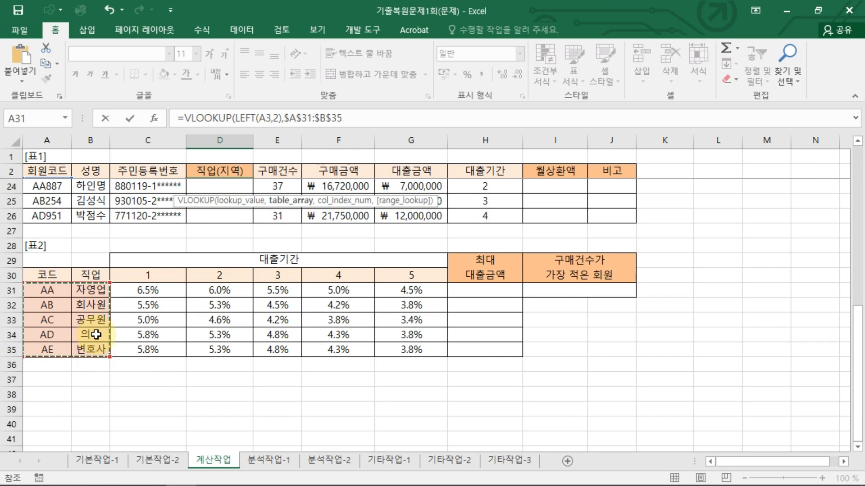
type(",")
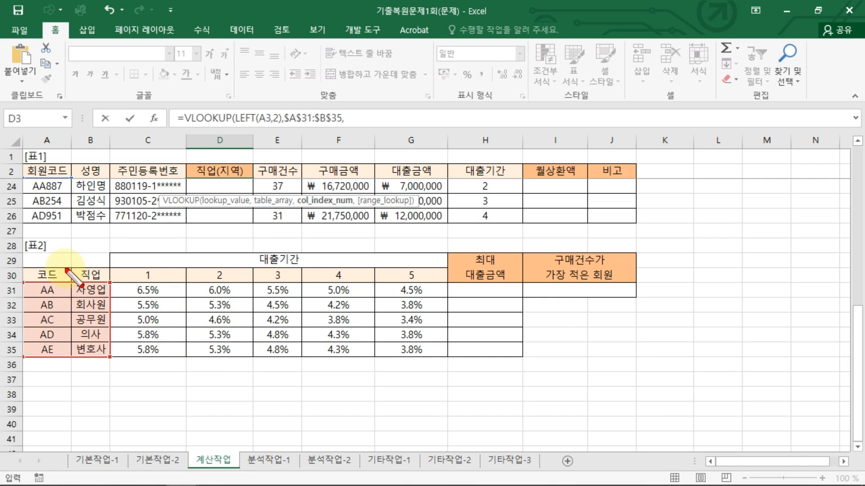
mouse_move(93, 262)
left_mouse_down()
mouse_move(106, 265)
mouse_move(70, 265)
left_mouse_up()
key("Escape")
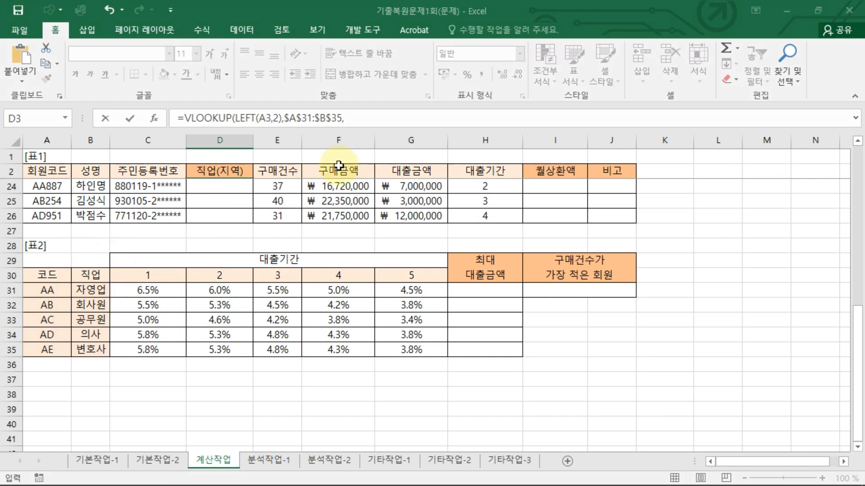
Complete the D3 formula with column index 2 and exact match (FALSE), and enter it.
left_click(360, 123)
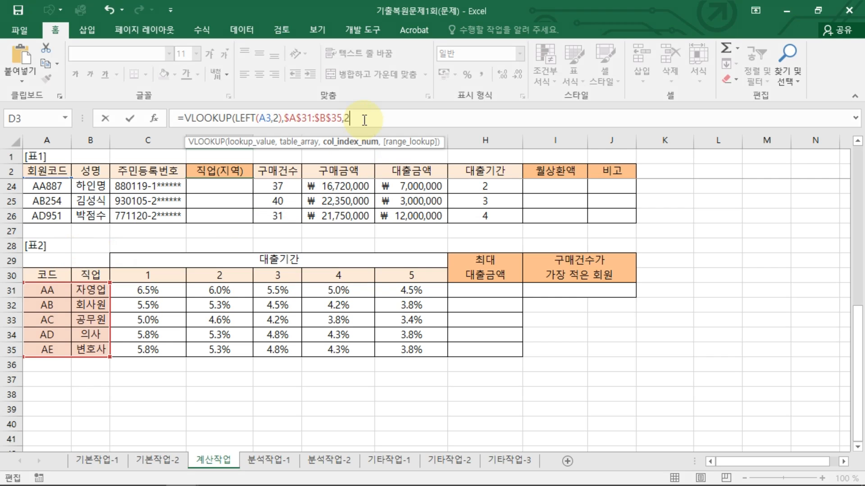
type(",")
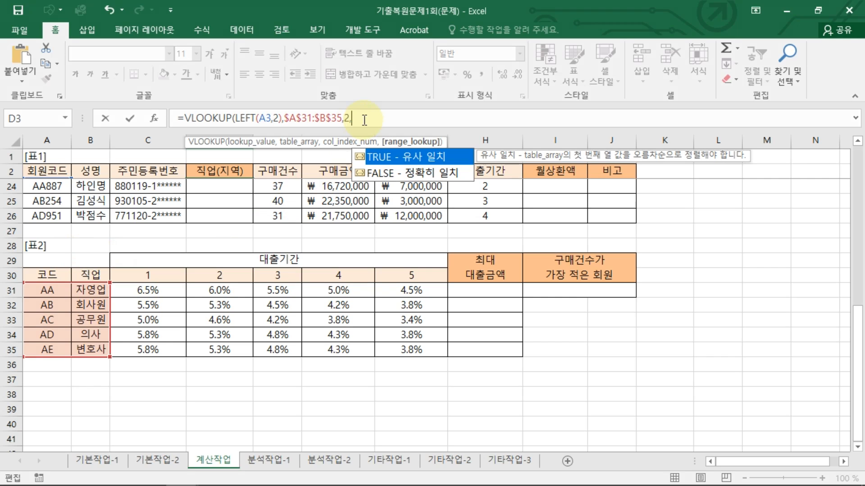
double_click(420, 175)
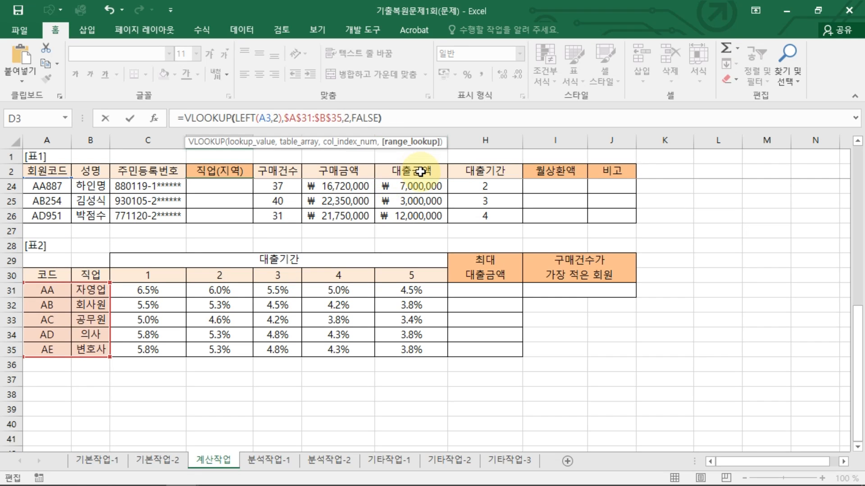
scroll(420, 172, "up", 7)
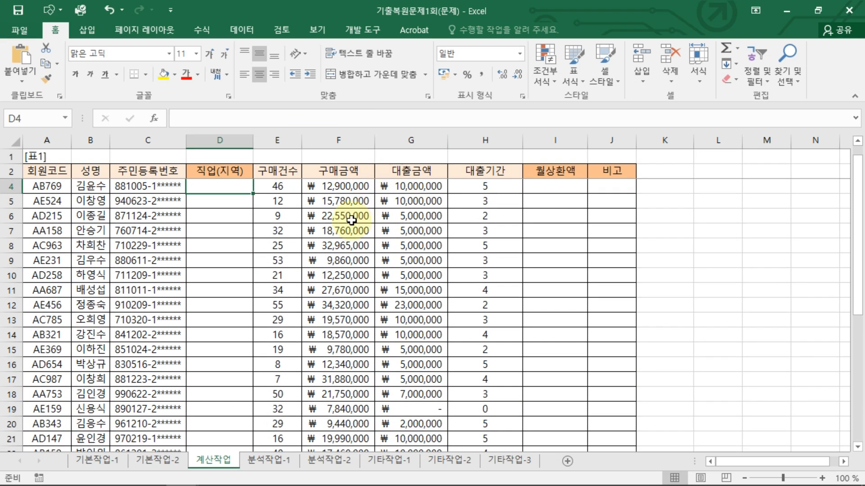
key("Return")
Check the 직업 returned in D3 against the row for code AC in 표2.
key("ctrl+2")
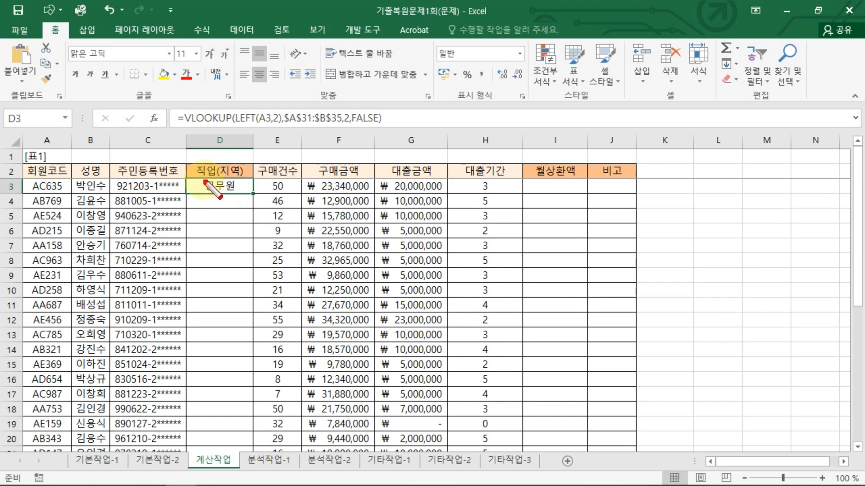
left_click_drag(209, 162, 211, 196)
left_click_drag(39, 171, 41, 175)
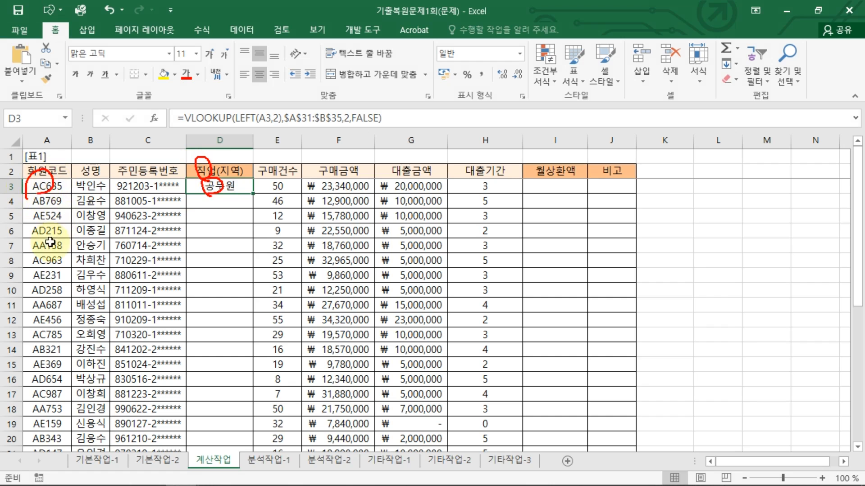
key("Escape")
scroll(52, 246, "down", 6)
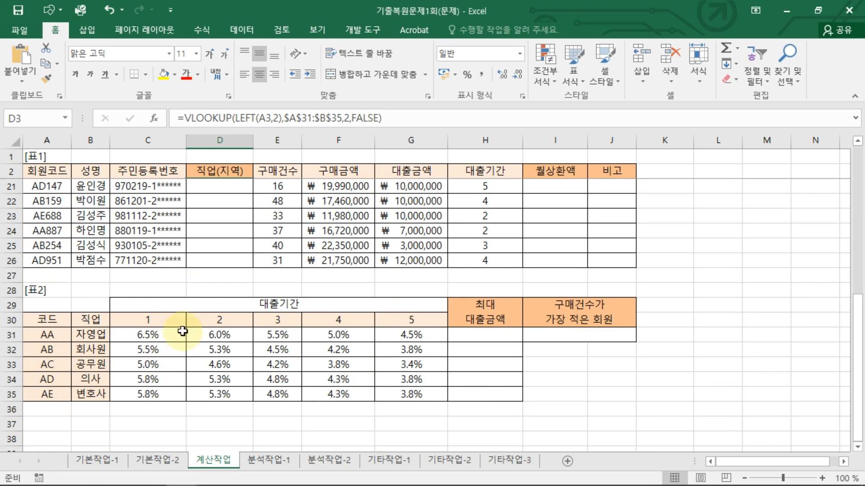
scroll(187, 288, "up", 6)
Try filling the D3 formula down the 직업(지역) column, and clear the copied results below D3.
left_click_drag(251, 193, 250, 409)
left_click_drag(223, 203, 234, 424)
key("Delete")
left_click(234, 190)
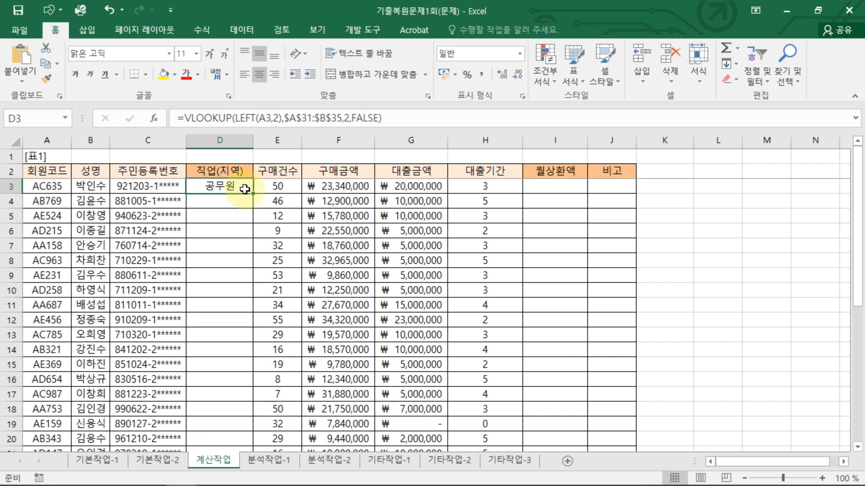
key("ctrl+2")
left_click_drag(237, 175, 236, 197)
left_click_drag(284, 172, 285, 192)
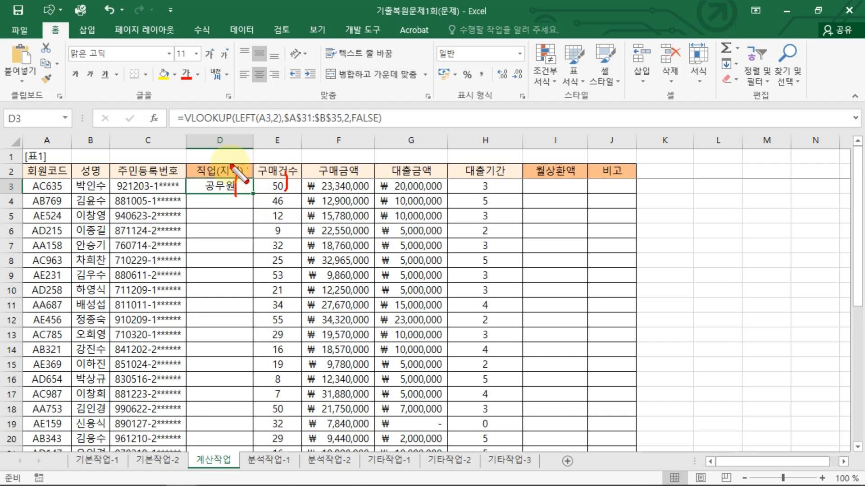
left_click_drag(214, 164, 231, 177)
key("Escape")
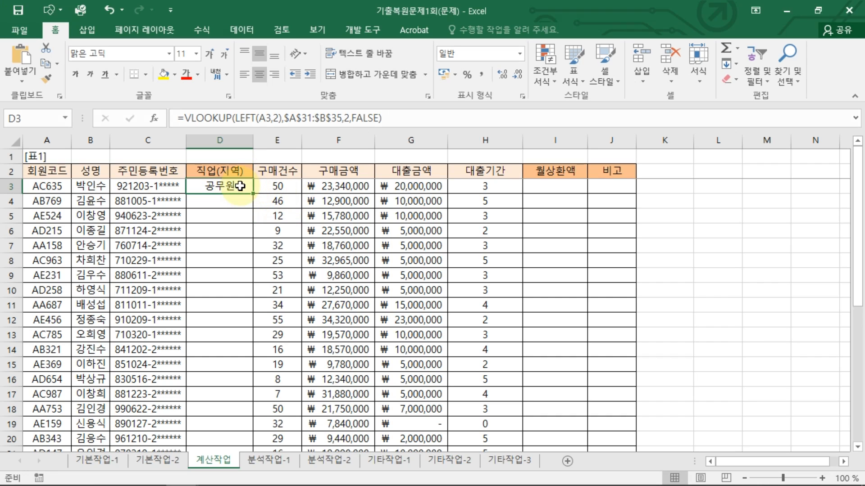
Append &"(" after the VLOOKUP in the D3 formula and enter it.
double_click(239, 186)
left_click(383, 118)
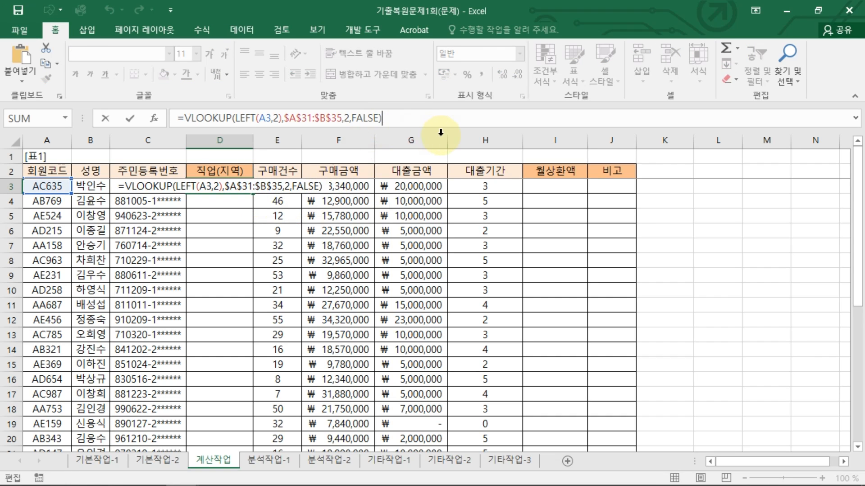
type("&\"")
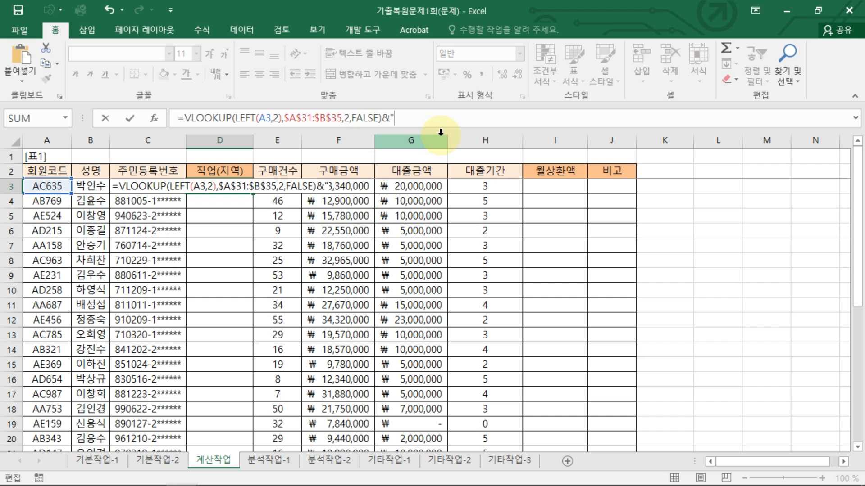
type("(\"")
key("Return")
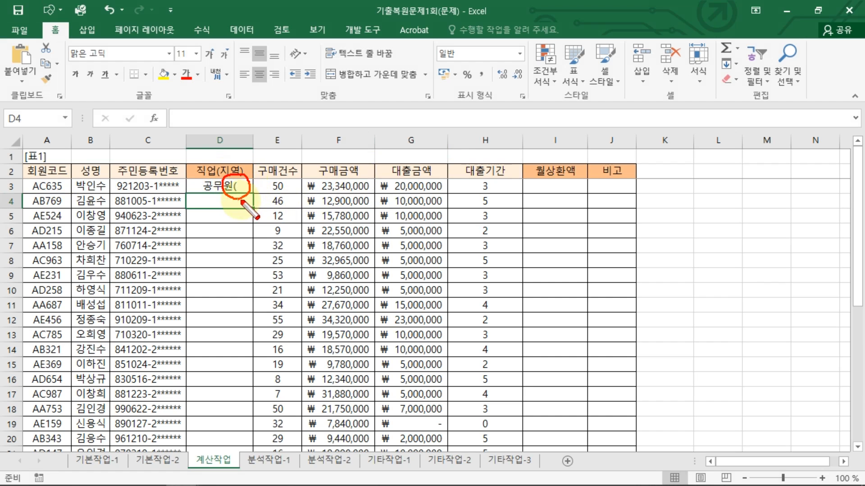
Extend the D3 formula with &CHOOSE( and nest MOD(RIGHT( inside it as the start of the index argument.
left_click(243, 187)
left_click(434, 119)
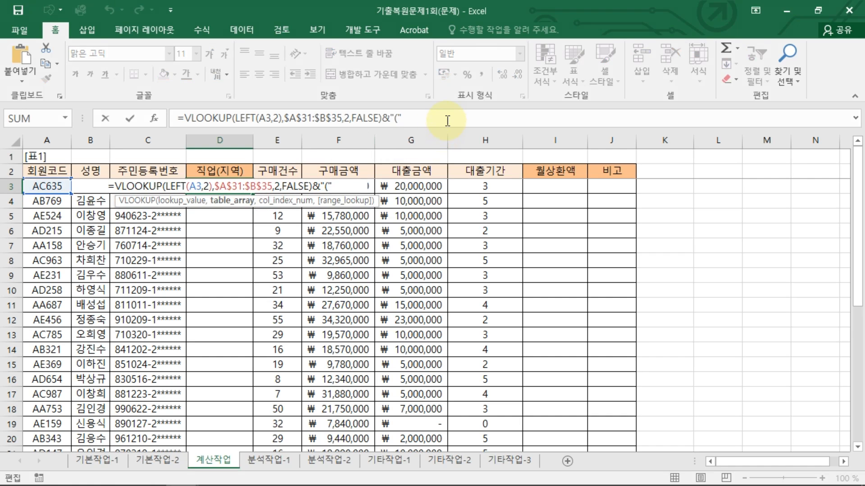
type("&CHOOSE(")
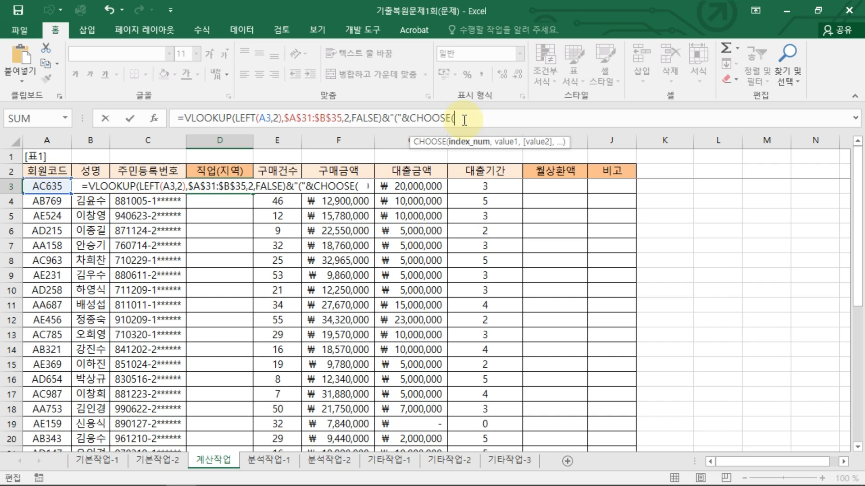
type("MOD(ROMAN(")
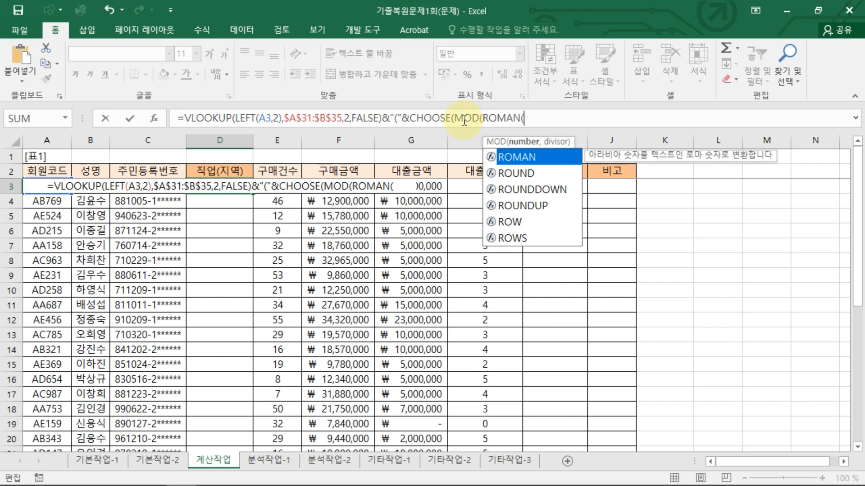
key("BackSpace")
key("BackSpace")
key("BackSpace")
key("BackSpace")
key("BackSpace")
type("I")
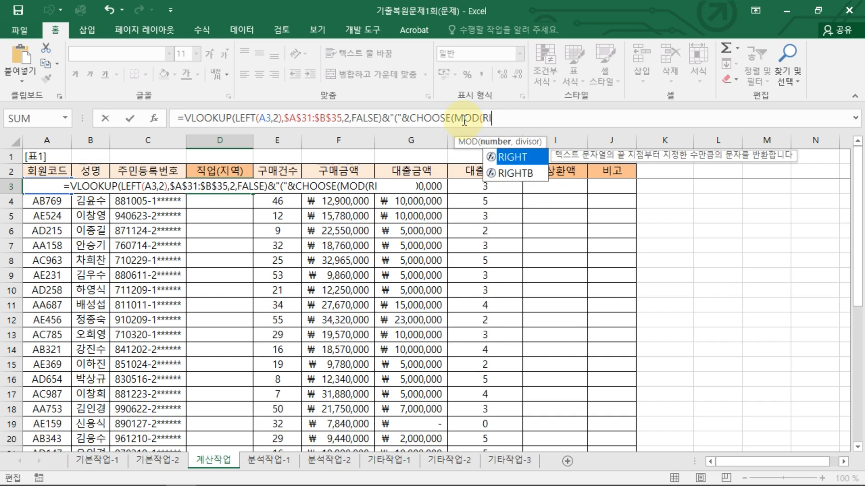
key("Tab")
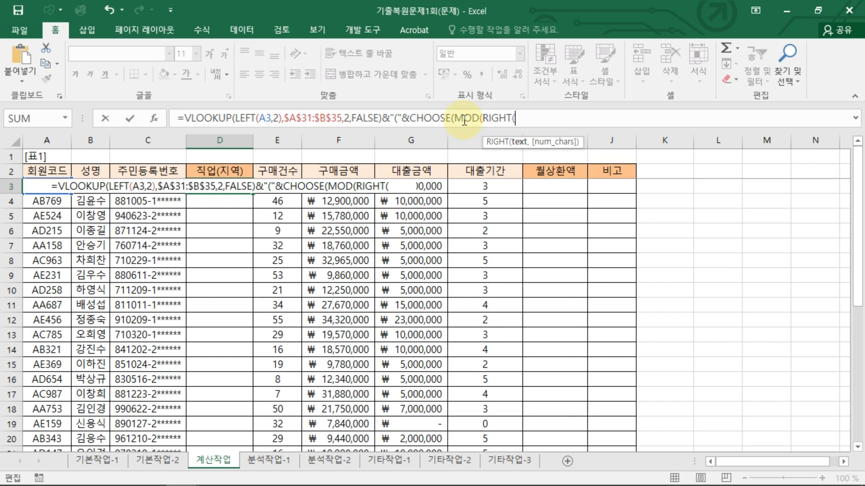
Have RIGHT take the last 3 characters of A3, and complete MOD with divisor 4.
left_click(47, 171)
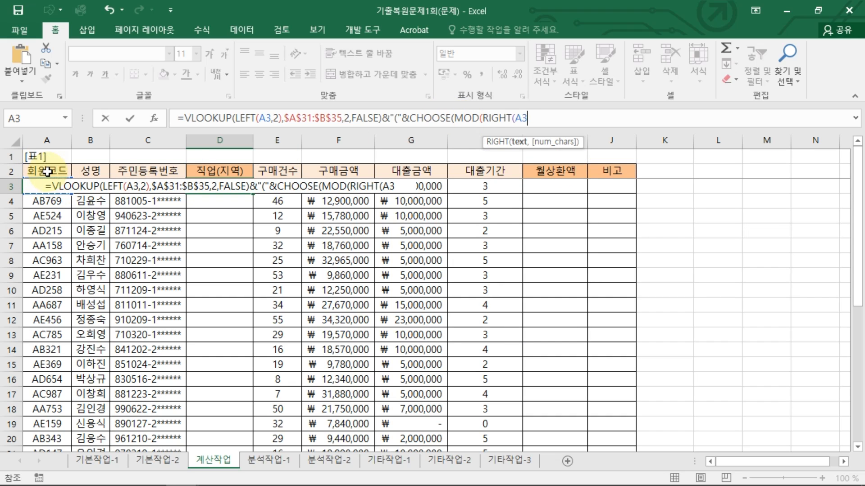
left_click(45, 187)
left_click(534, 122)
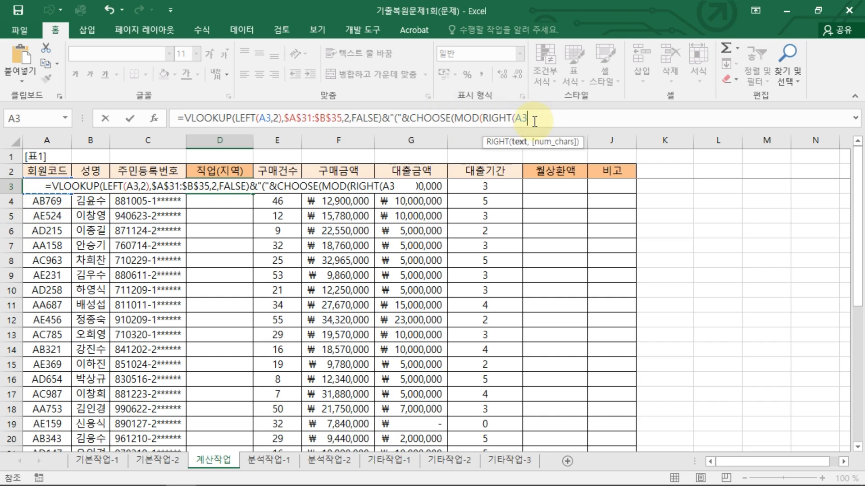
type(",")
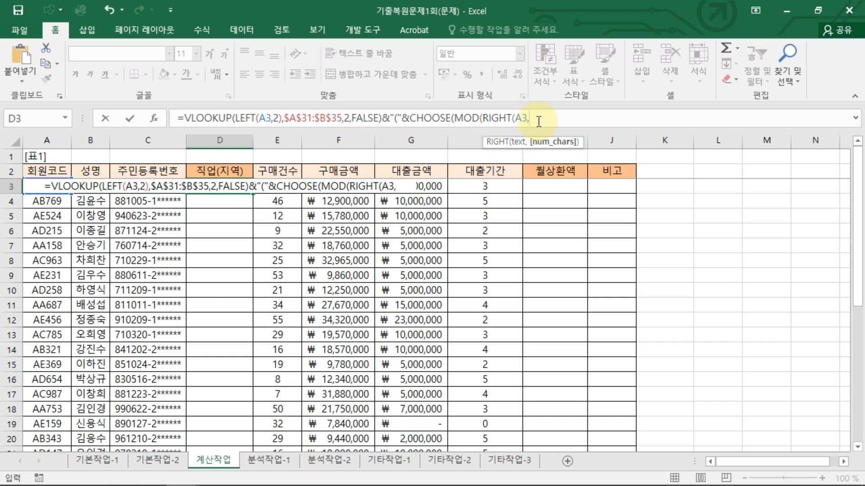
type("3")
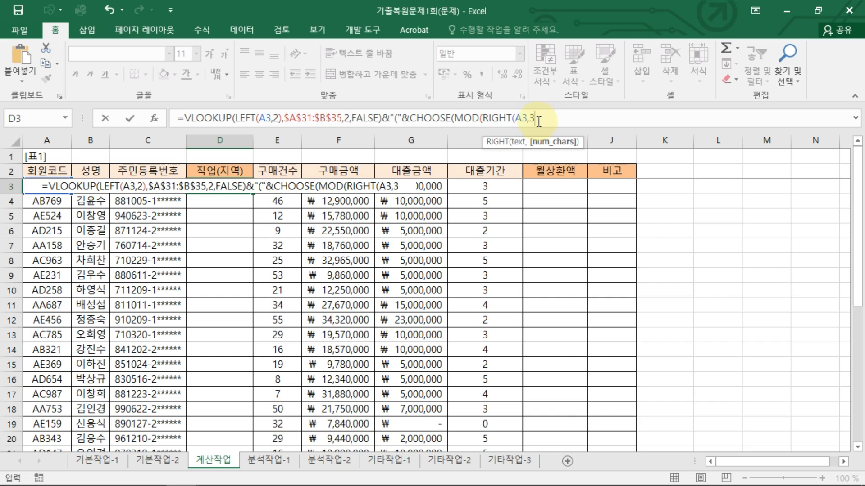
type("),4")
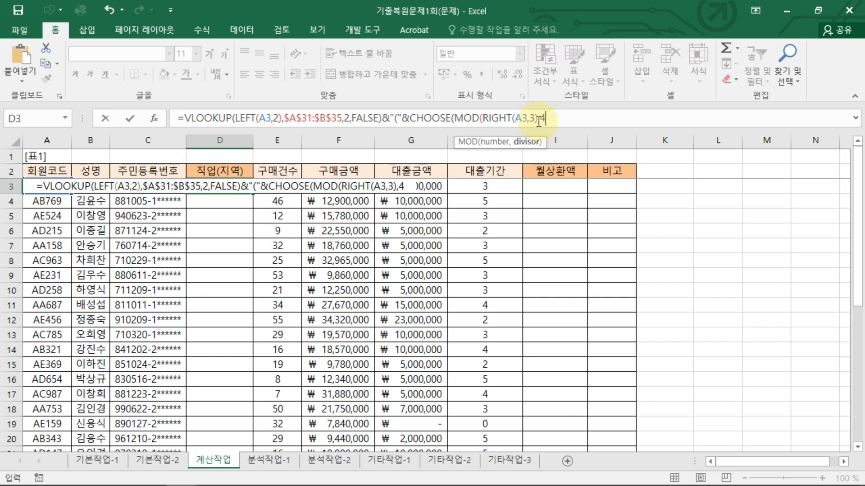
type(")")
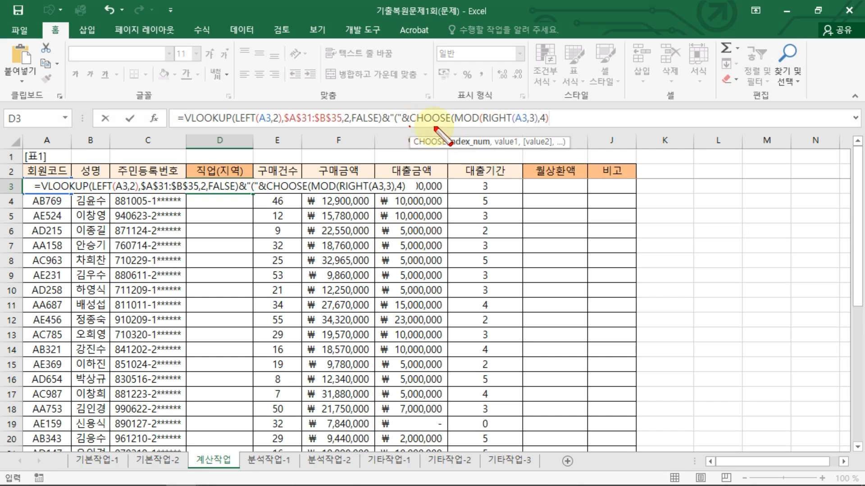
left_click_drag(410, 127, 485, 128)
left_click_drag(499, 98, 514, 136)
left_click_drag(587, 100, 600, 107)
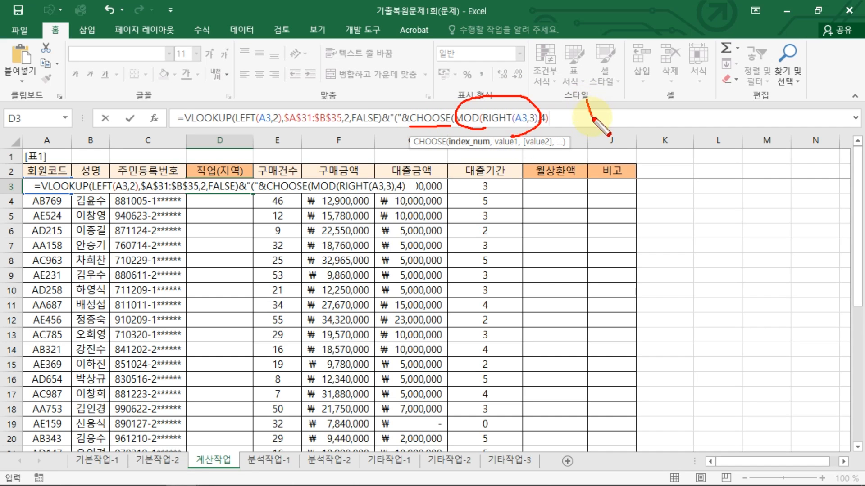
mouse_move(508, 72)
left_mouse_down()
mouse_move(505, 86)
mouse_move(581, 104)
left_mouse_up()
left_click_drag(510, 50, 627, 100)
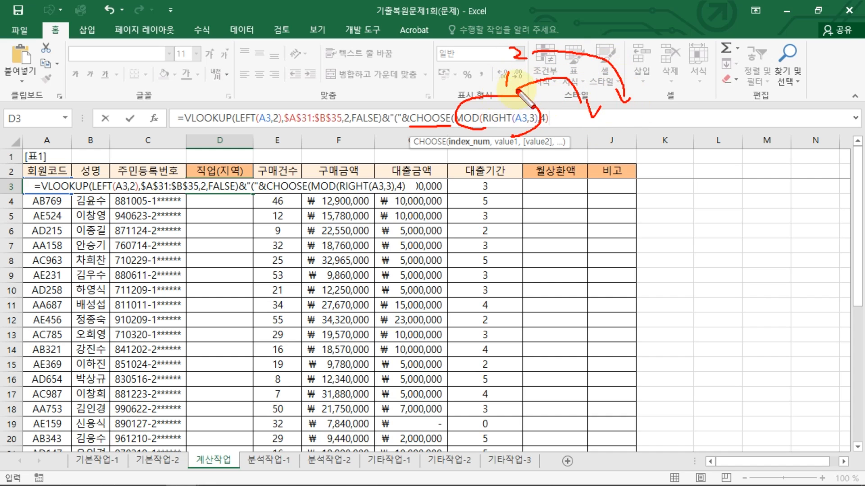
left_click_drag(506, 92, 511, 90)
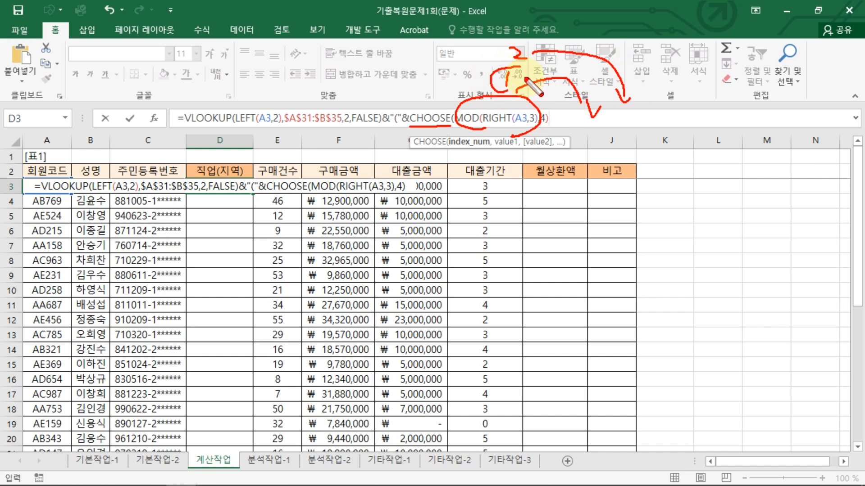
key("Escape")
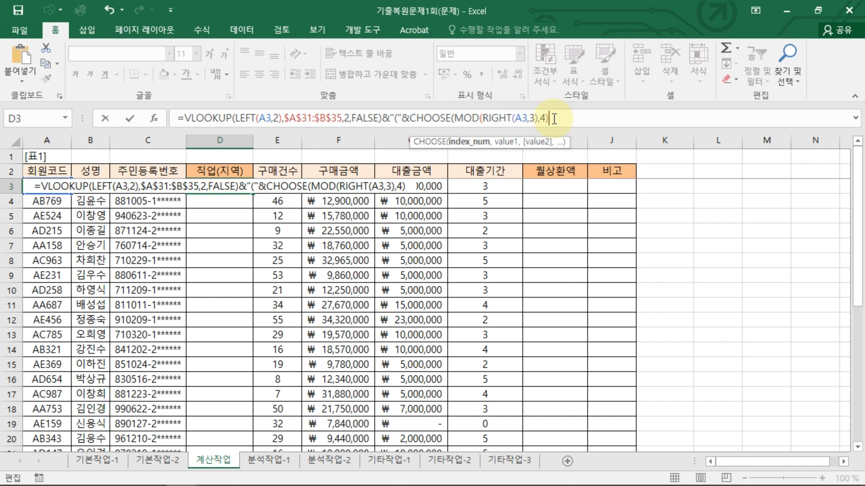
Add 1 to the MOD result to complete the CHOOSE index argument.
type("+1,")
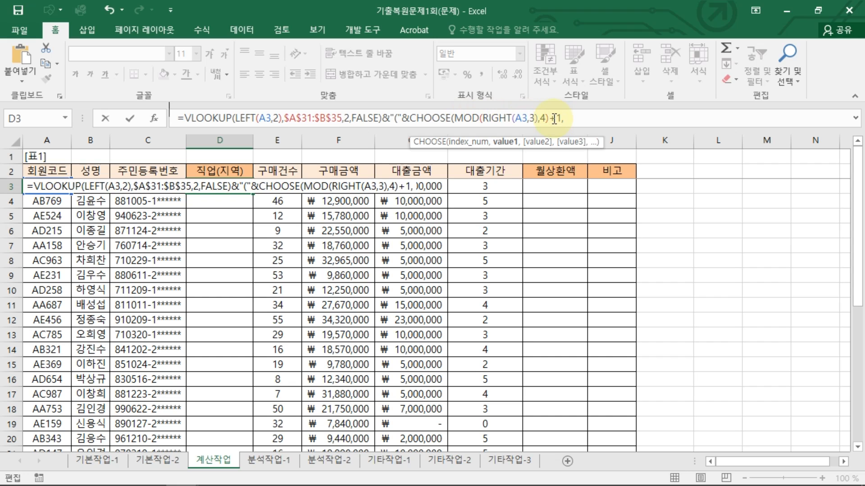
left_click_drag(562, 102, 558, 128)
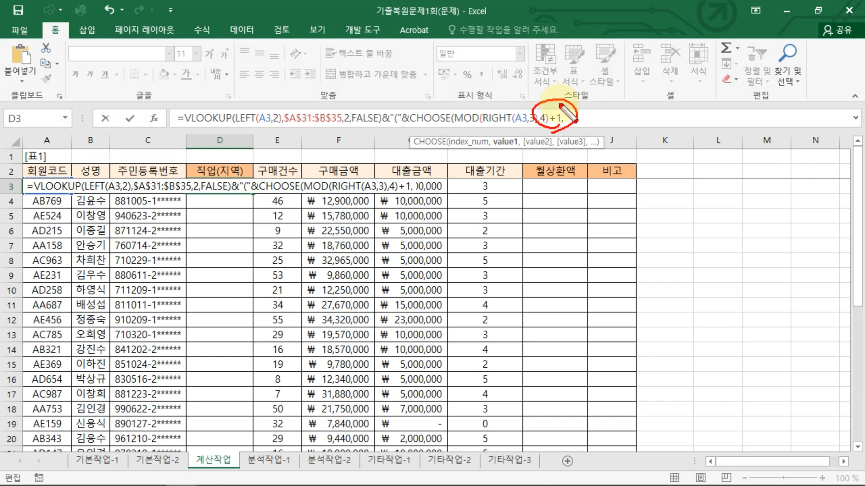
key("Escape")
List "동부","서부","남부","북부" as the CHOOSE values, close the function, and enter the D3 formula.
type("\"")
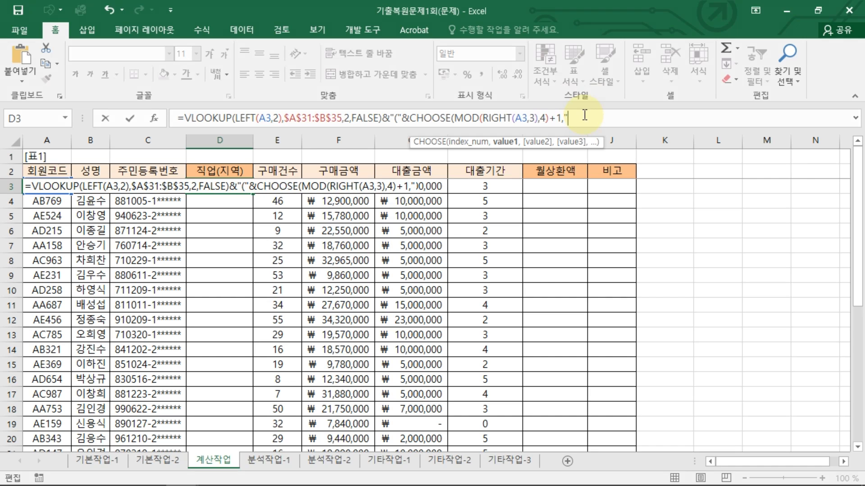
type("동부")
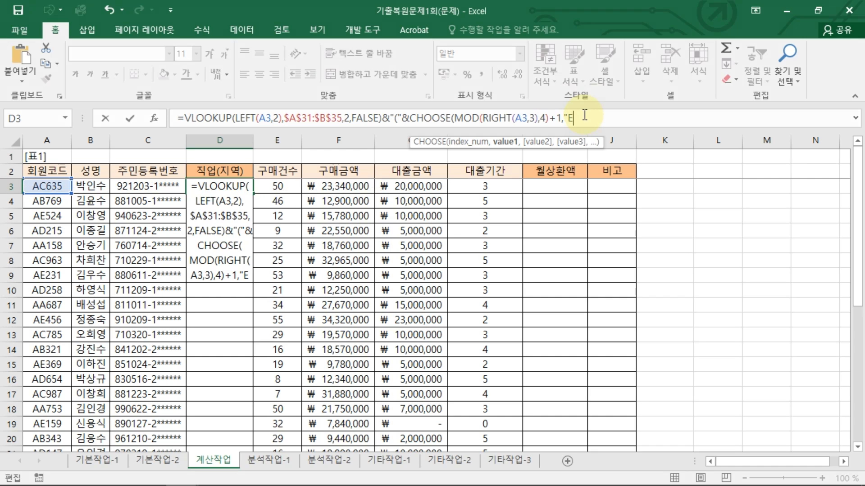
type("\"")
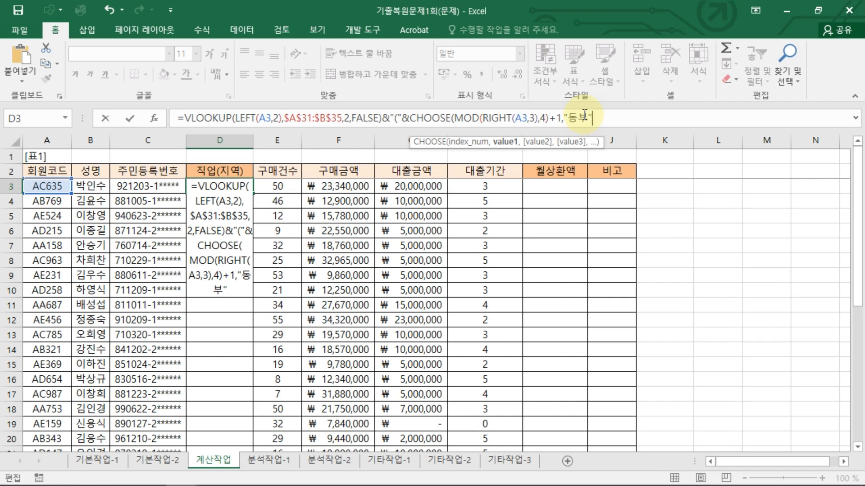
type(",\"서부\",\"남부")
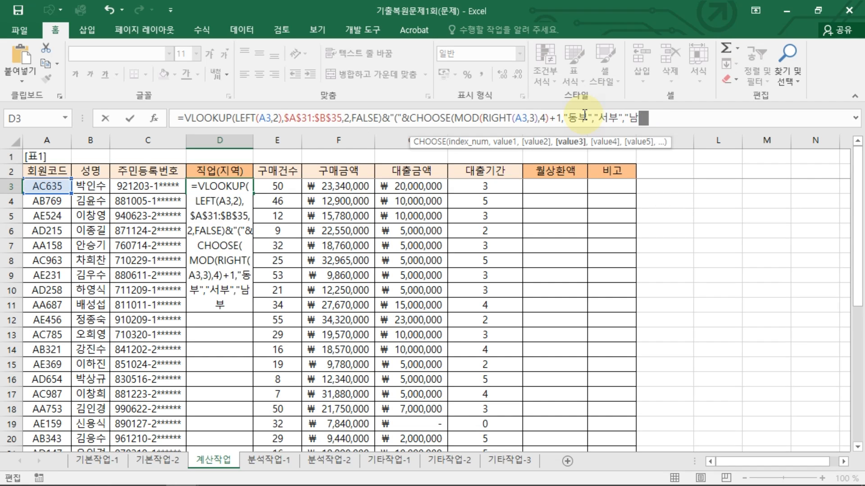
type("\",\"북부")
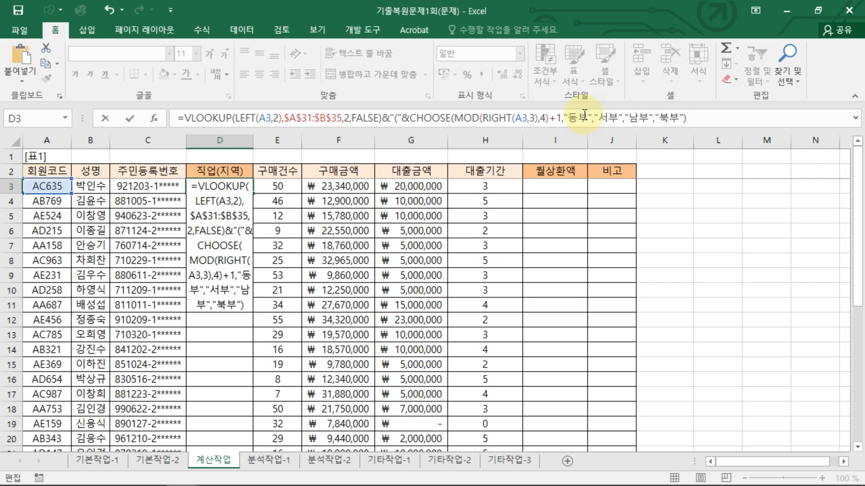
type(")")
key("Return")
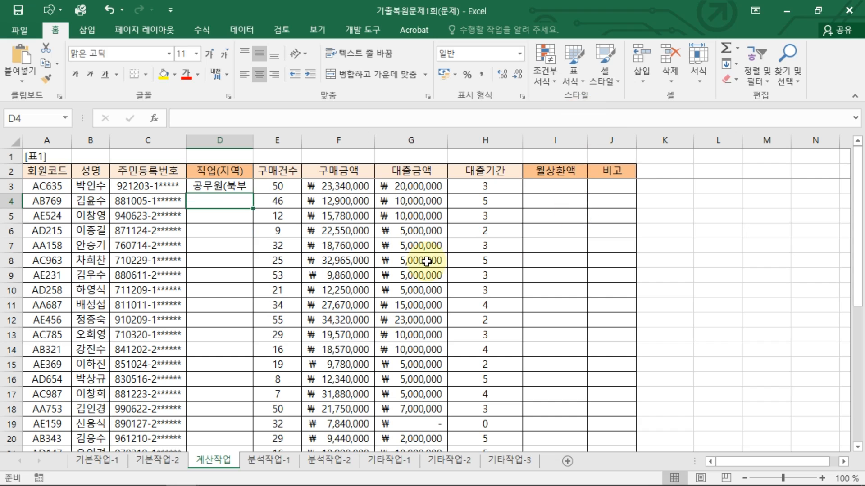
Append &")" to the end of the D3 formula so the region is enclosed in parentheses, and enter it.
key("ctrl+2")
left_click_drag(248, 170, 235, 209)
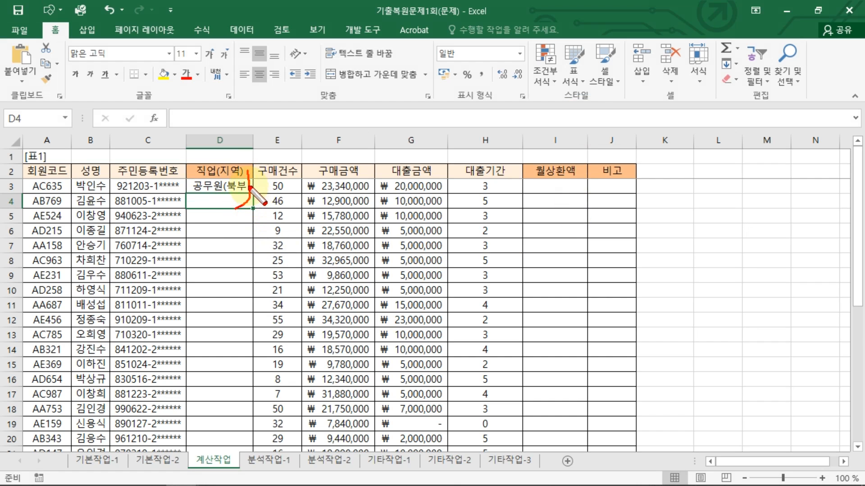
left_click(248, 184)
left_click(705, 117)
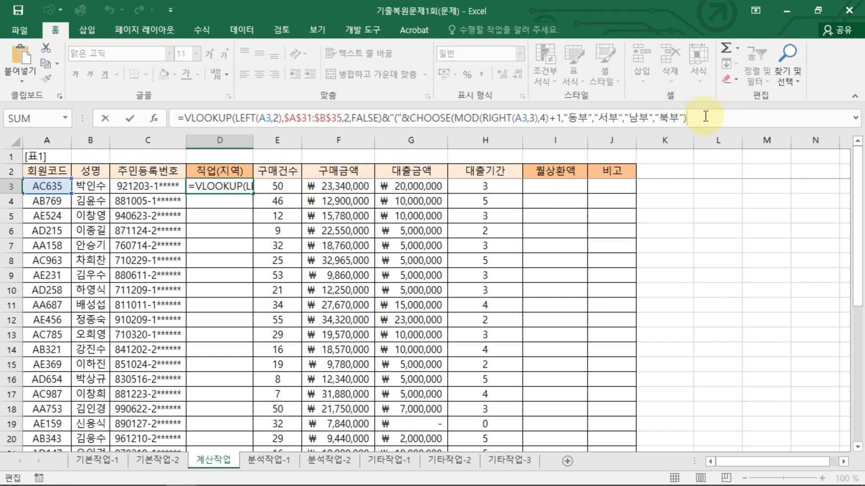
type("&\")\"")
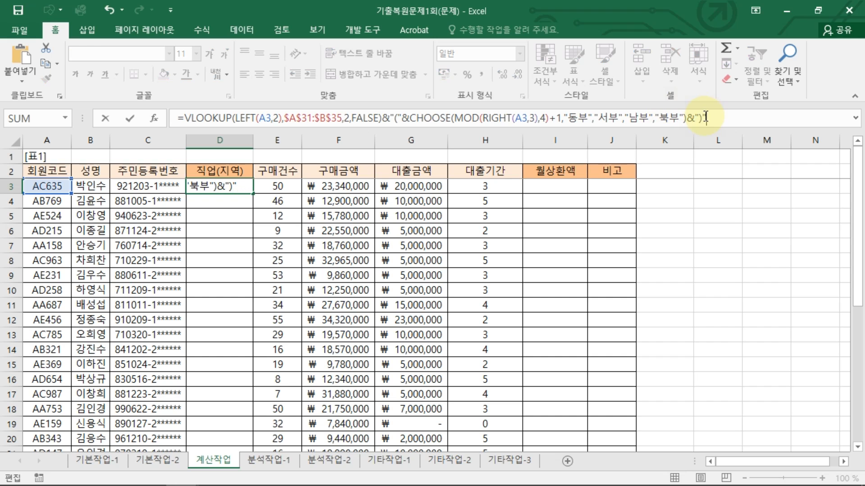
key("Return")
Fill the D3 formula down the 직업(지역) column to D26 and look over the filled rows.
left_click(251, 185)
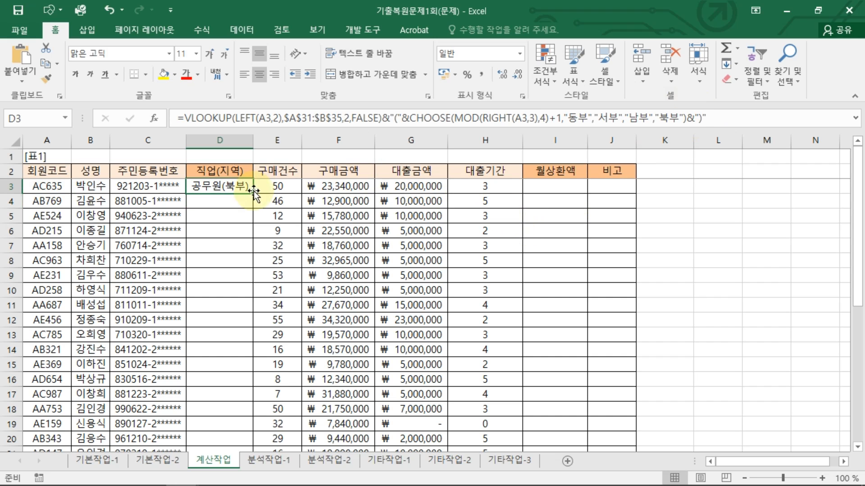
double_click(254, 194)
scroll(227, 354, "down", 4)
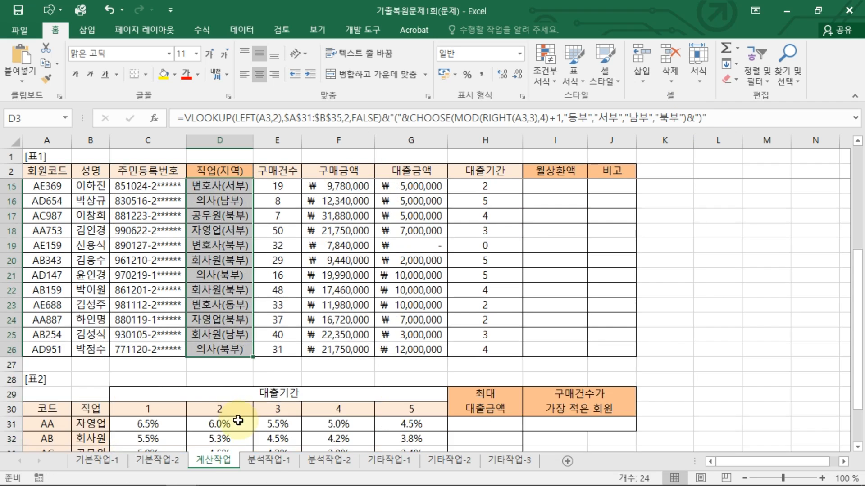
scroll(241, 356, "up", 4)
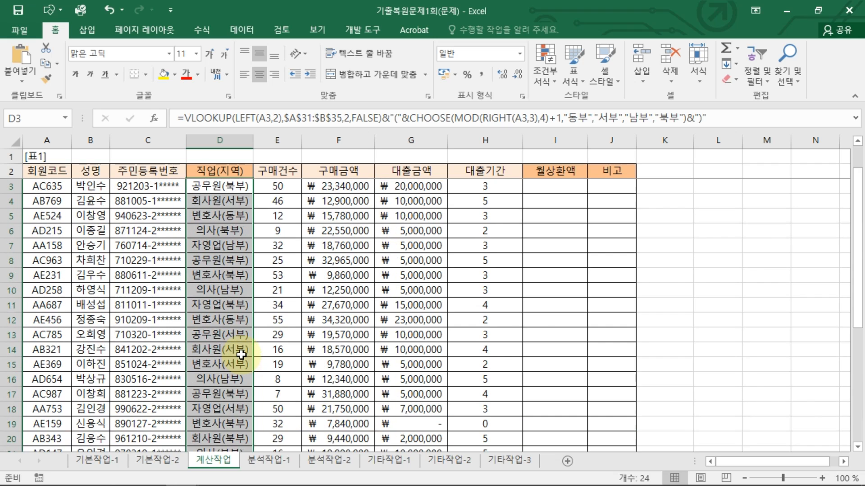
Review the complete D3 formula, from the VLOOKUP part through CHOOSE to the closing parenthesis text.
left_click(234, 186)
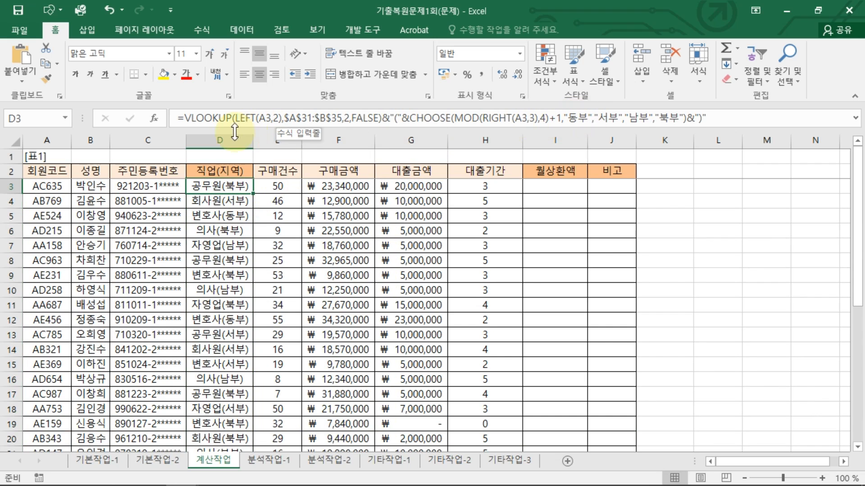
mouse_move(183, 127)
left_mouse_down()
mouse_move(451, 121)
mouse_move(723, 128)
left_mouse_up()
key("Escape")
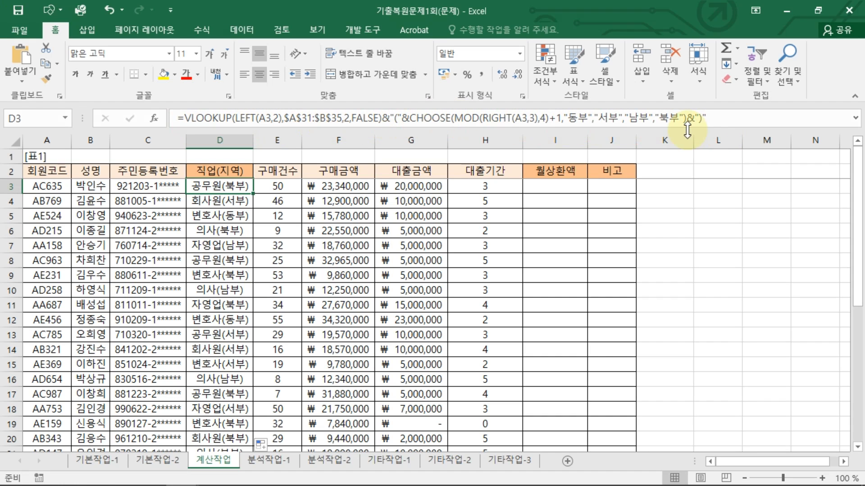
left_click_drag(182, 127, 706, 127)
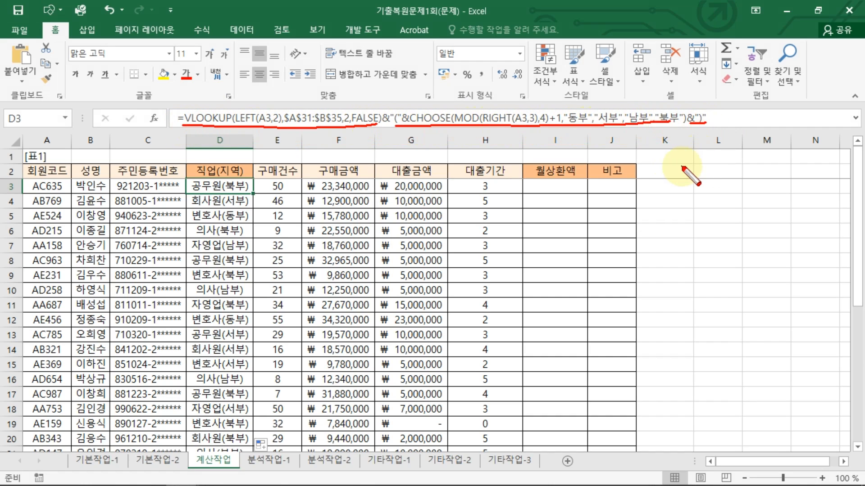
Start the 월상환액 formula in I3 as =PMT(이자,기간,금액), using the three words as argument placeholders.
key("Escape")
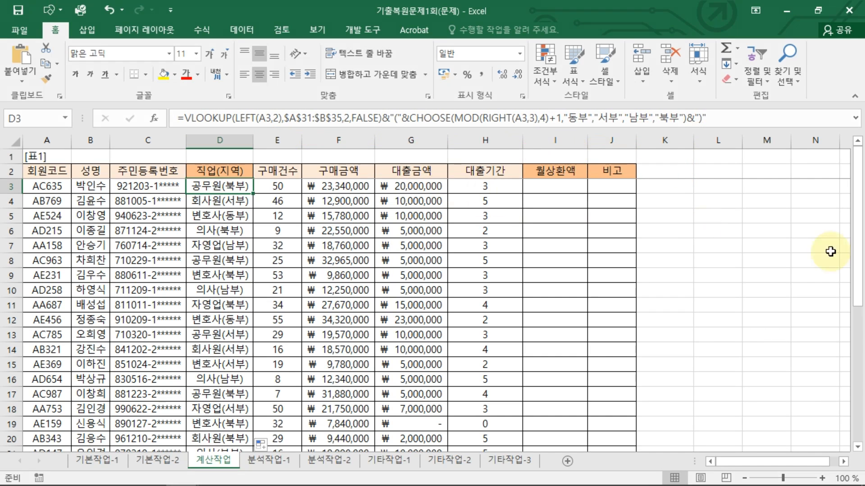
key("alt+Tab")
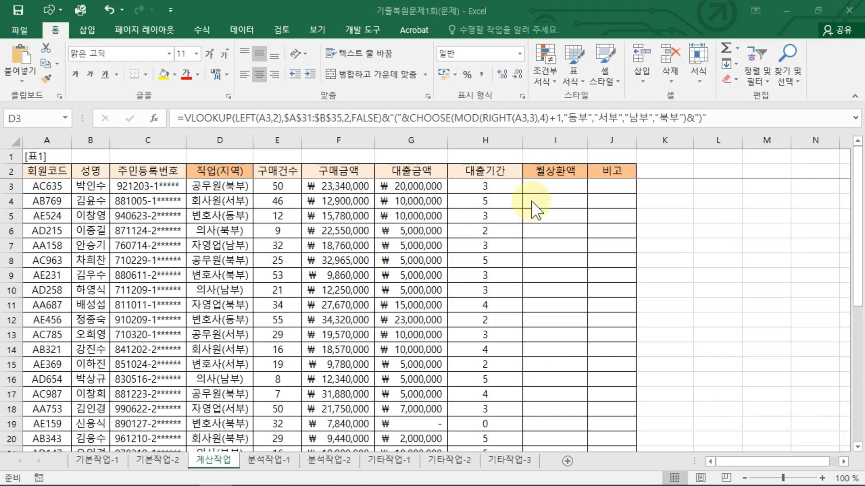
left_click(559, 179)
left_click(558, 181)
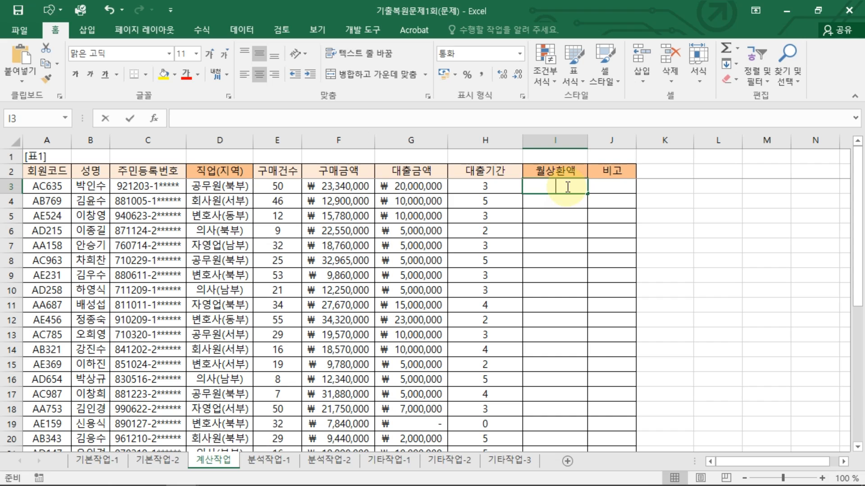
type("=ㅔㅡ")
key("BackSpace")
key("BackSpace")
type("P")
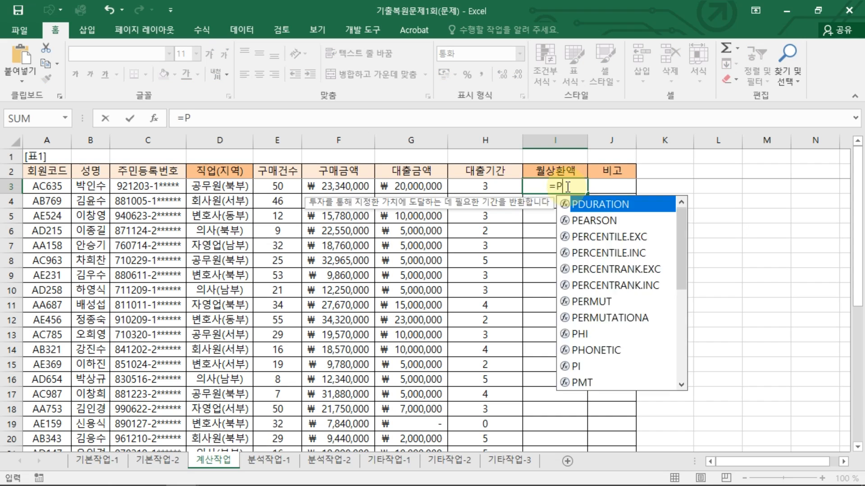
type("MT(이")
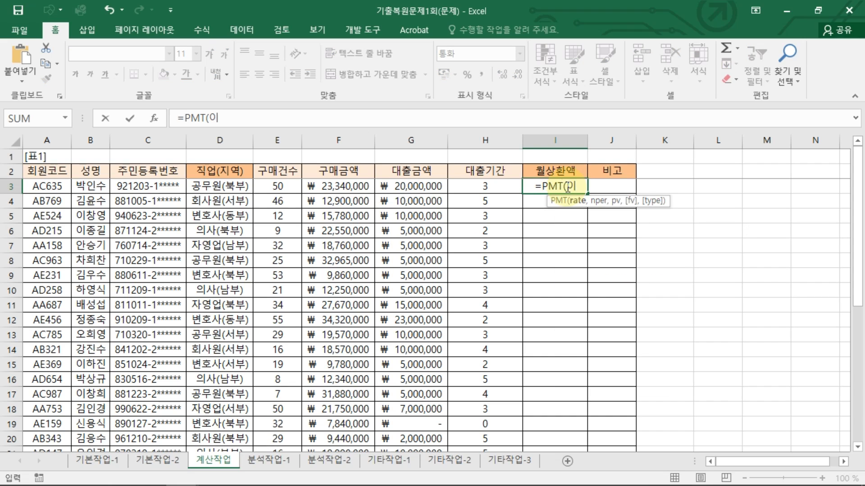
type("자,긱간,금애")
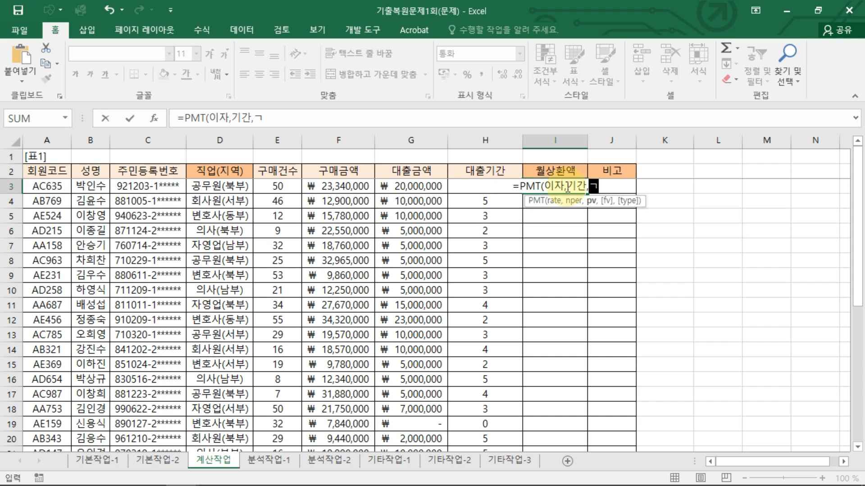
type(")")
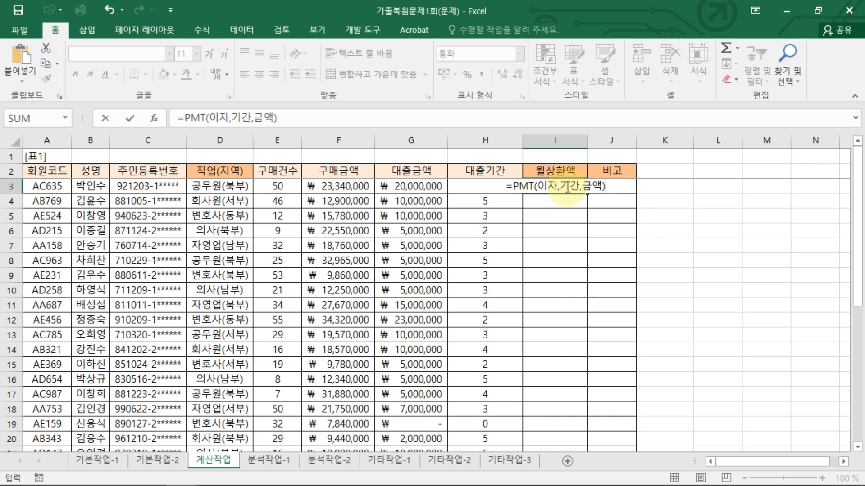
Review the three PMT arguments in I3, matching 기간 to the 대출기간 column and 금액 to the 대출금액 column.
left_click_drag(539, 195, 607, 194)
left_click_drag(539, 171, 598, 170)
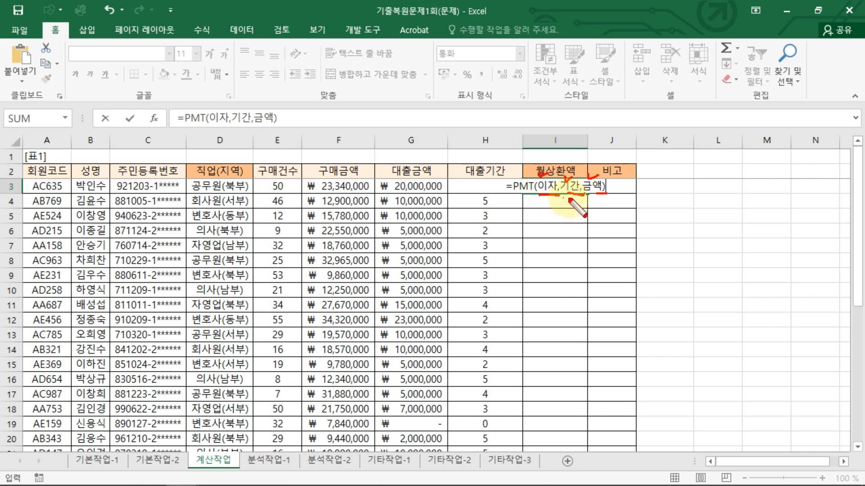
left_click_drag(590, 194, 606, 193)
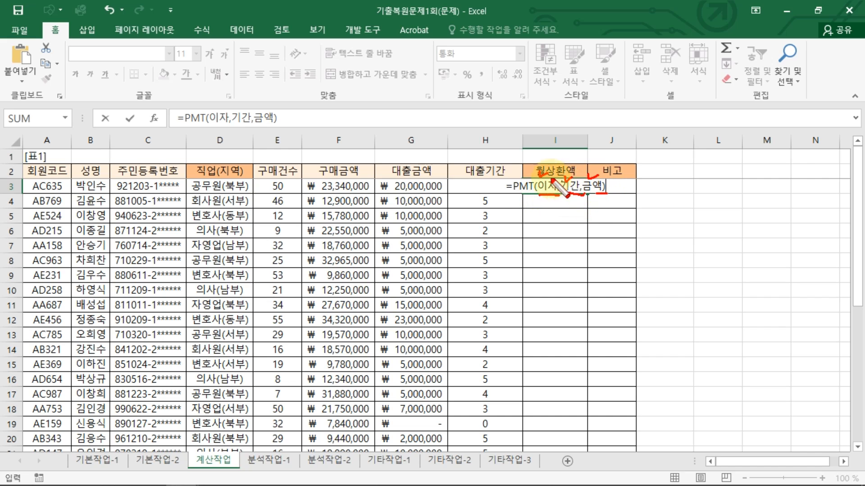
left_click_drag(495, 179, 481, 200)
left_click_drag(599, 179, 584, 192)
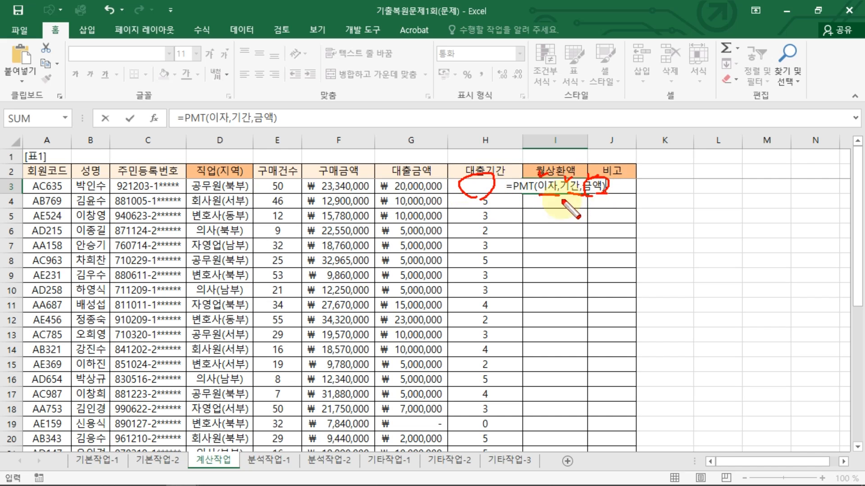
mouse_move(553, 158)
left_mouse_down()
mouse_move(485, 169)
mouse_move(504, 171)
left_mouse_up()
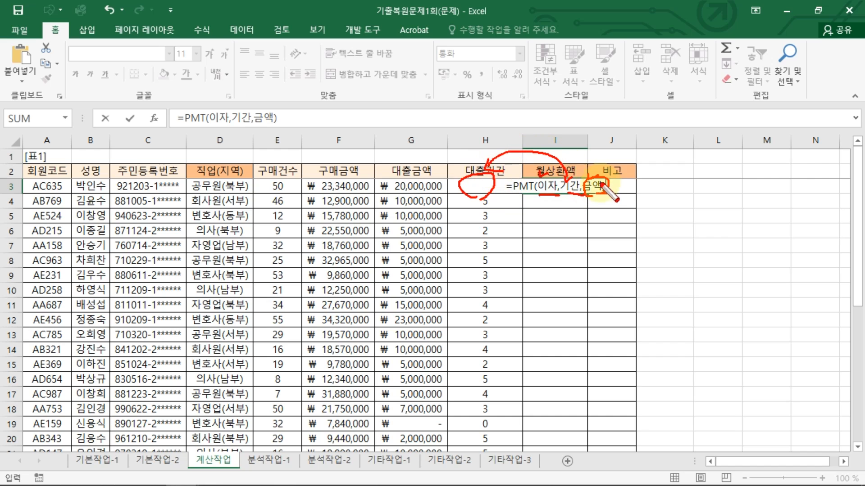
mouse_move(594, 178)
left_mouse_down()
mouse_move(583, 145)
mouse_move(409, 170)
left_mouse_up()
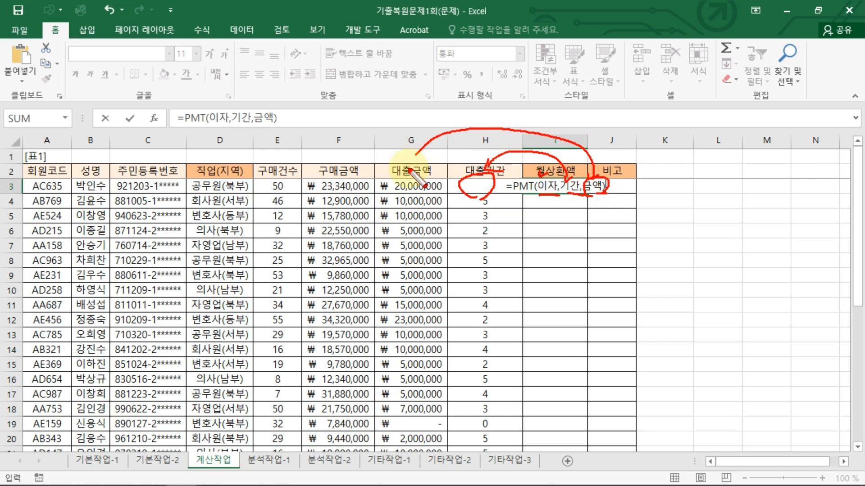
key("Escape")
Replace the 기간 placeholder in the I3 PMT formula with H3*12 to express the loan period in months.
double_click(566, 186)
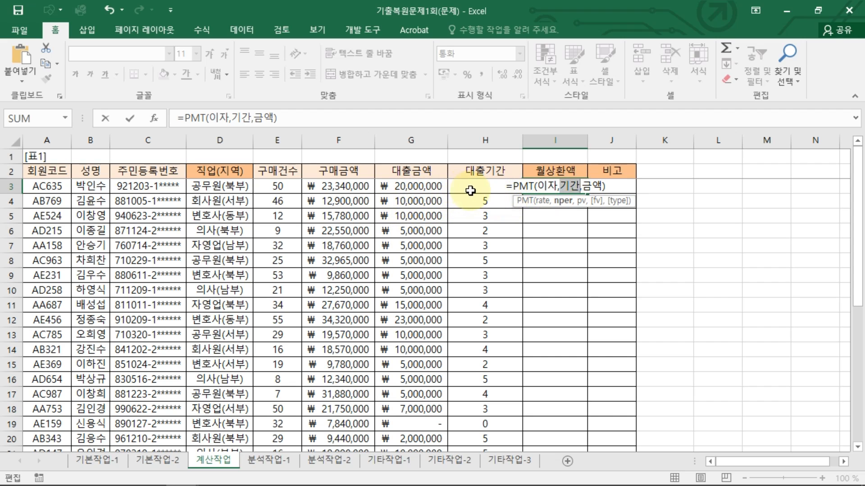
left_click(452, 186)
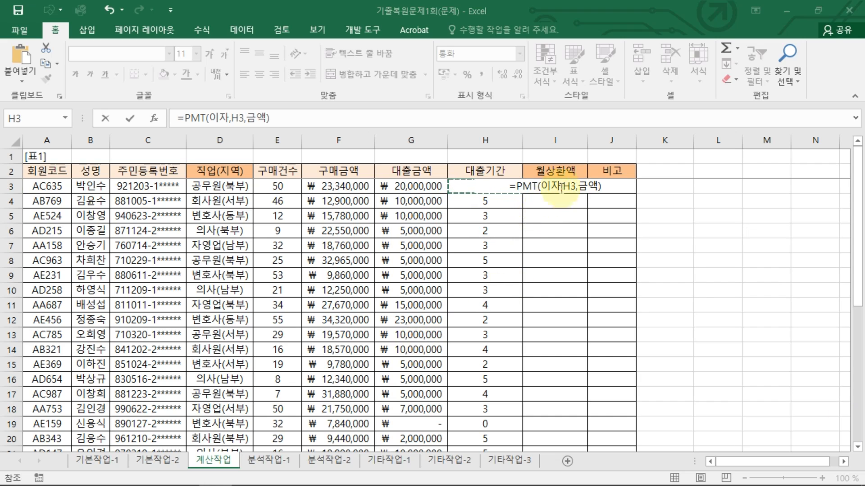
left_click(577, 186)
type("*12")
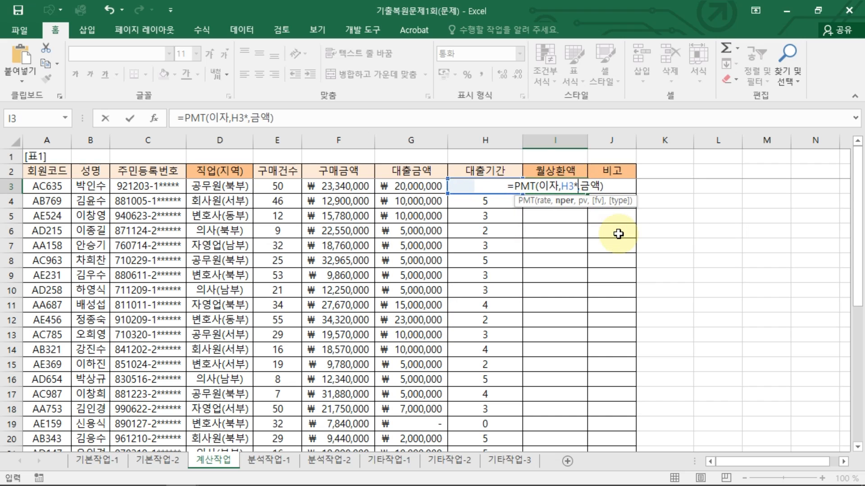
Replace the 금액 placeholder in the I3 PMT formula with the negated loan amount, -G3.
left_click(586, 188)
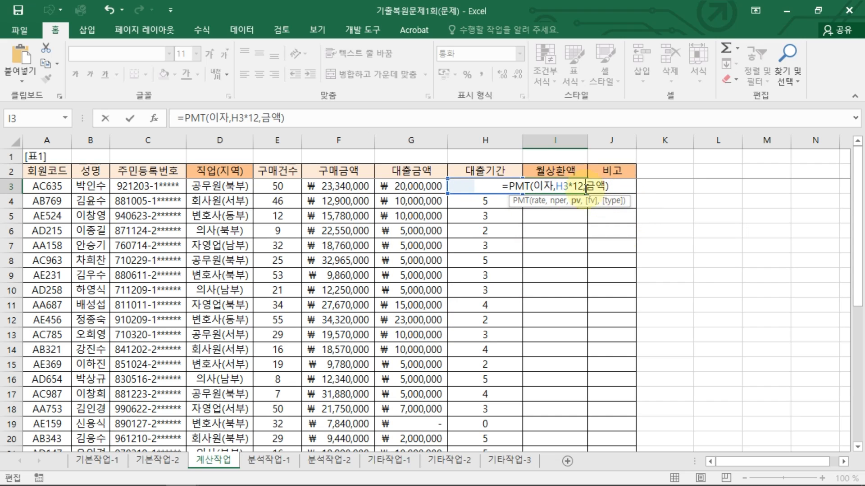
left_click_drag(589, 185, 606, 185)
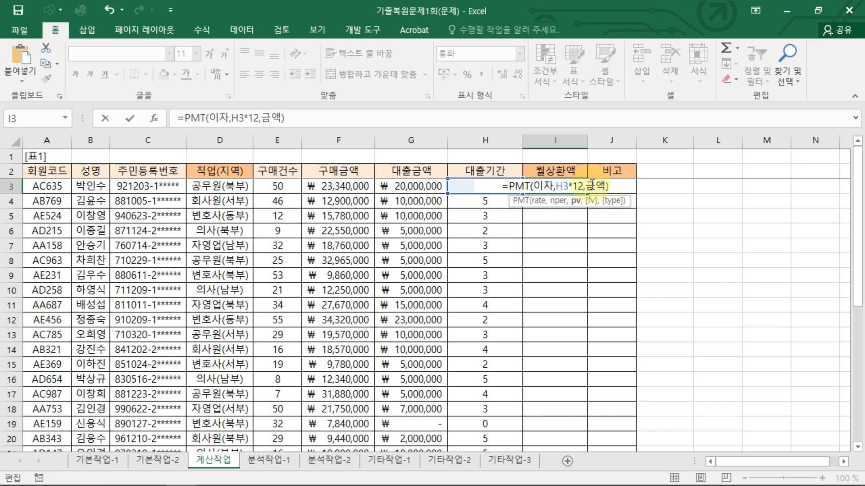
left_click(401, 186)
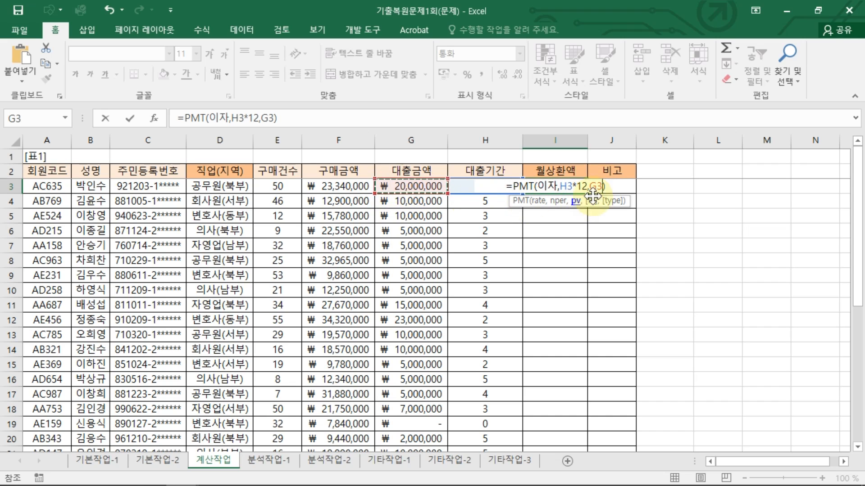
left_click(591, 188)
type("-")
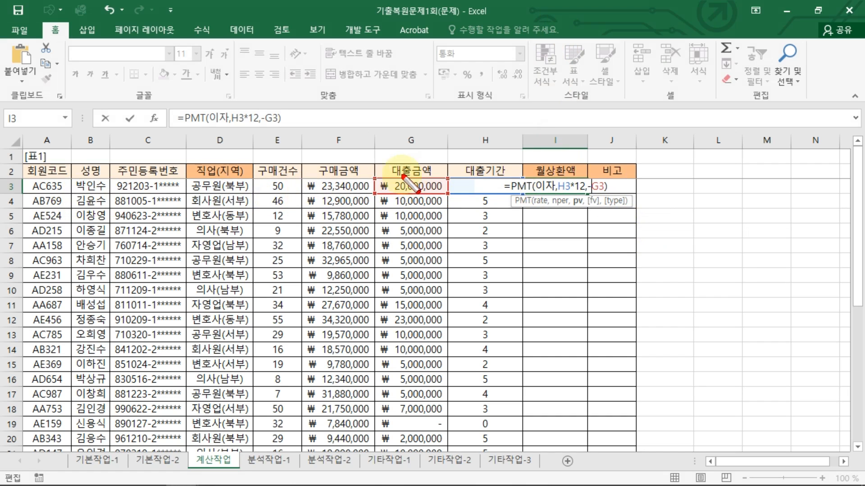
Examine the 표2 interest rates by 코드, 직업 and 대출기간 as the source for the PMT formula's 이자 argument.
mouse_move(547, 179)
left_mouse_down()
mouse_move(390, 131)
mouse_move(383, 158)
left_mouse_up()
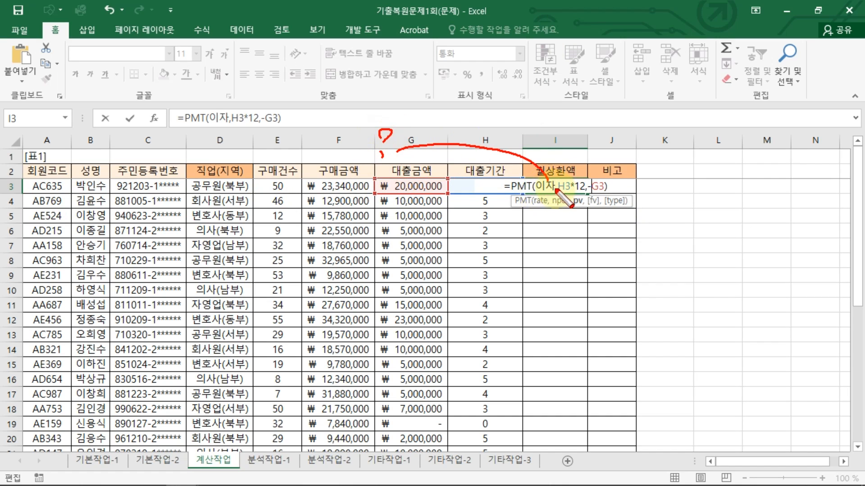
key("Escape")
left_click_drag(556, 186, 537, 185)
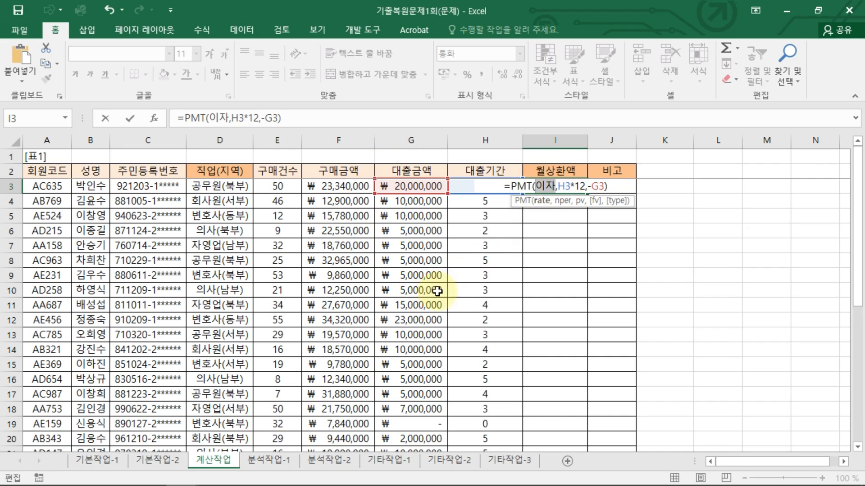
scroll(351, 326, "down", 7)
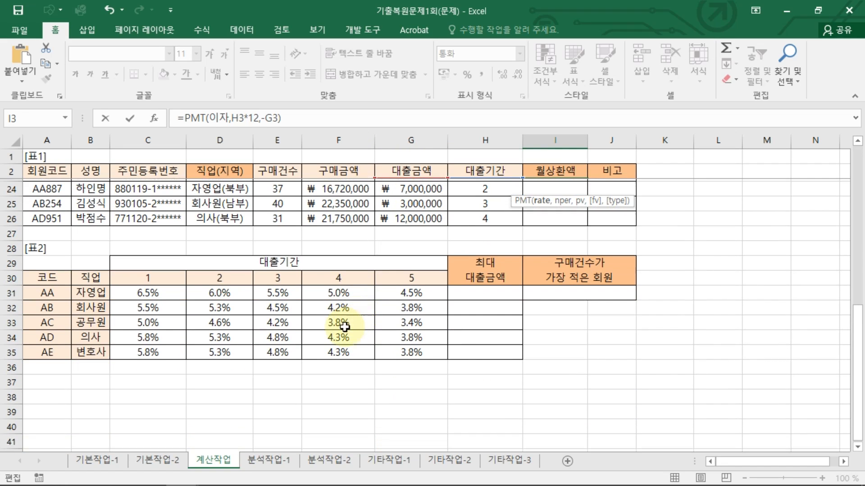
key("ctrl+2")
mouse_move(189, 285)
left_mouse_down()
mouse_move(125, 297)
mouse_move(340, 369)
mouse_move(428, 284)
mouse_move(175, 280)
left_mouse_up()
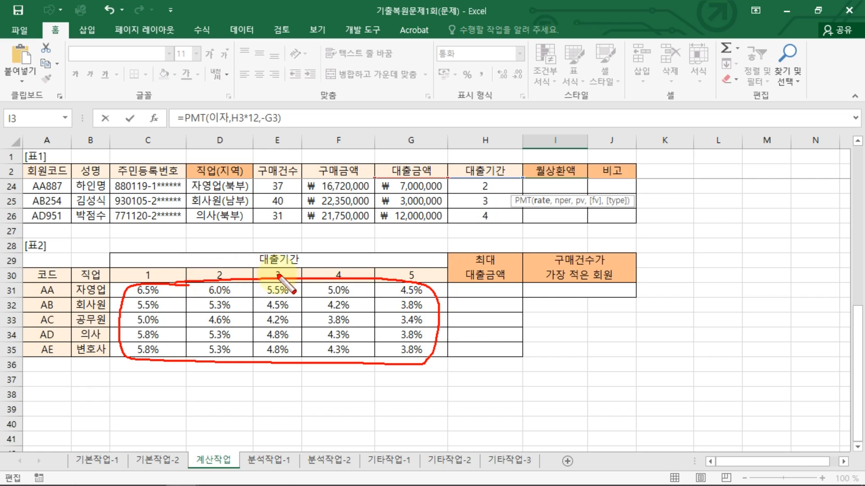
left_click_drag(300, 249, 302, 255)
mouse_move(100, 266)
left_mouse_down()
mouse_move(54, 288)
mouse_move(60, 279)
left_mouse_up()
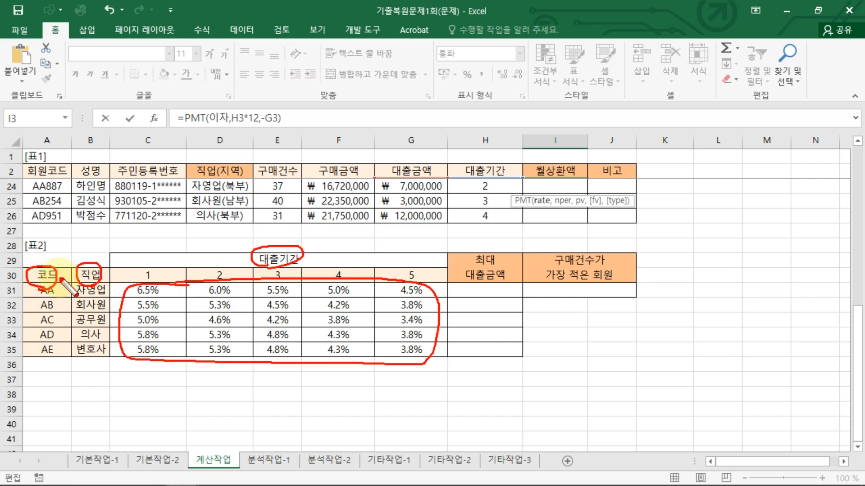
left_click_drag(96, 306, 131, 304)
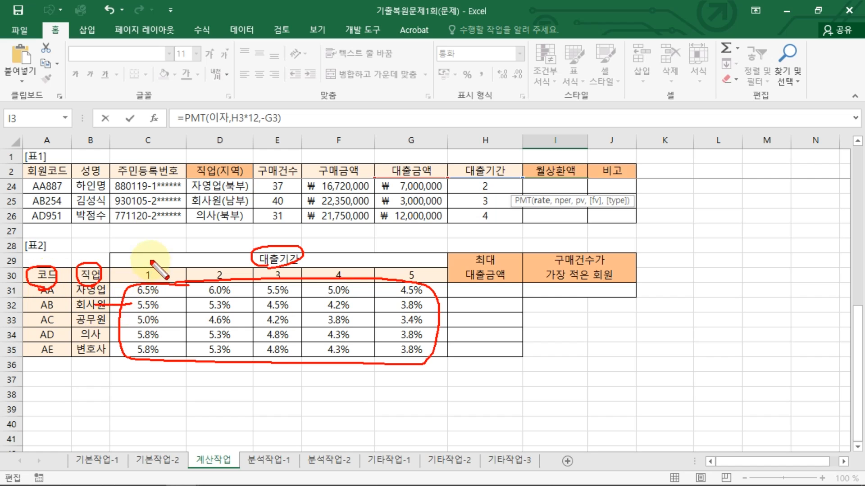
left_click_drag(151, 261, 150, 283)
mouse_move(160, 292)
left_mouse_down()
mouse_move(126, 315)
mouse_move(143, 331)
left_mouse_up()
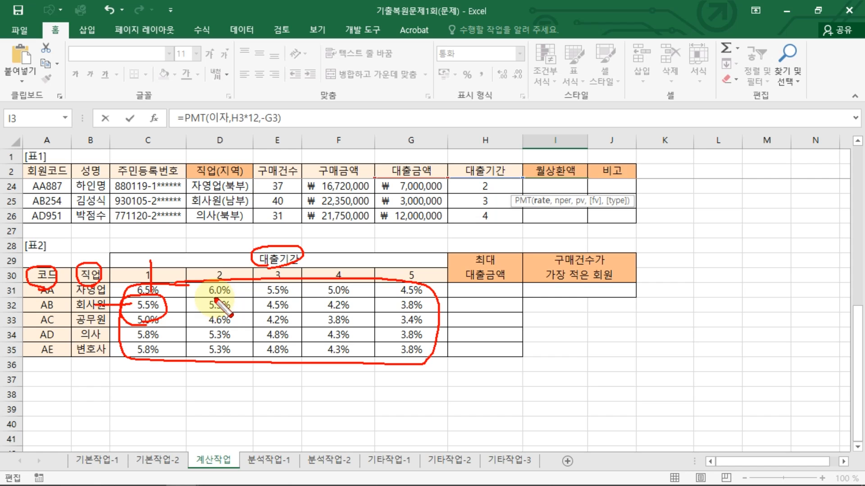
key("Escape")
scroll(551, 279, "up", 7)
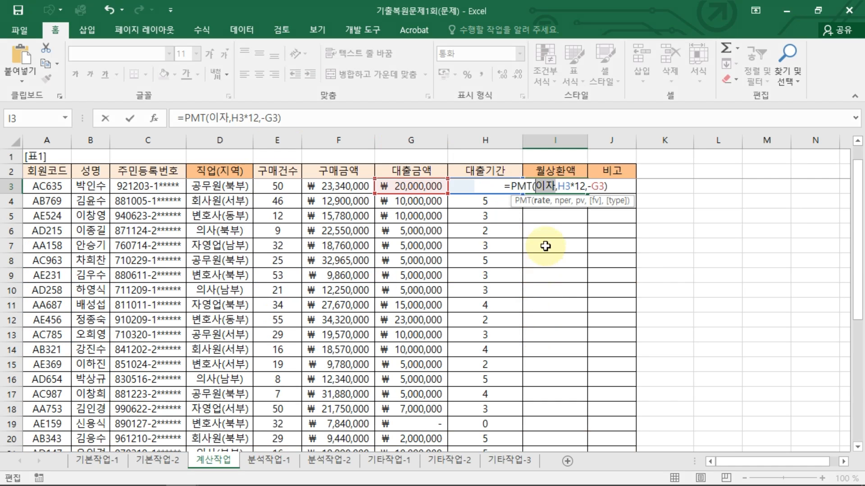
Replace the 이자 placeholder with an OFFSET function that takes the 직업 header cell $B$30 as its absolute reference.
double_click(555, 186)
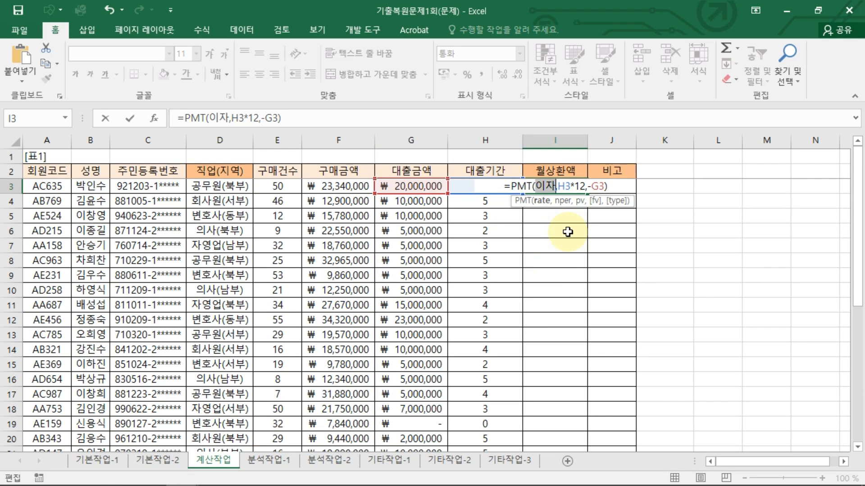
type("OFFSET")
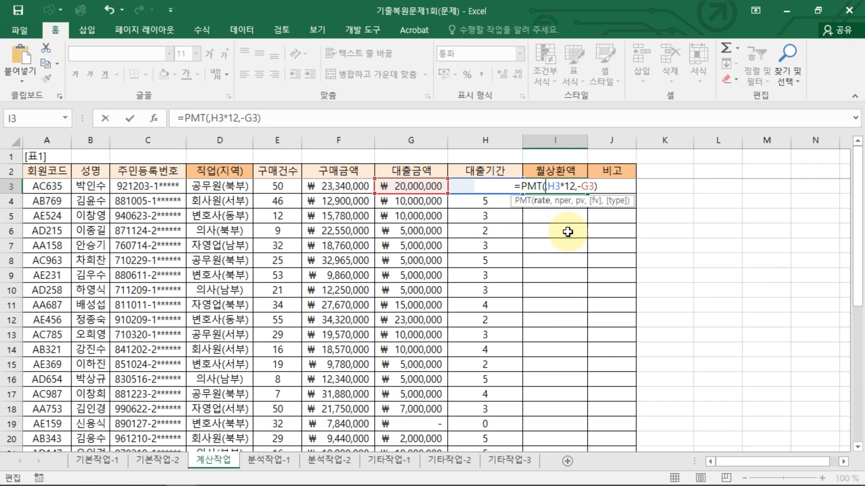
type("(OFFSE")
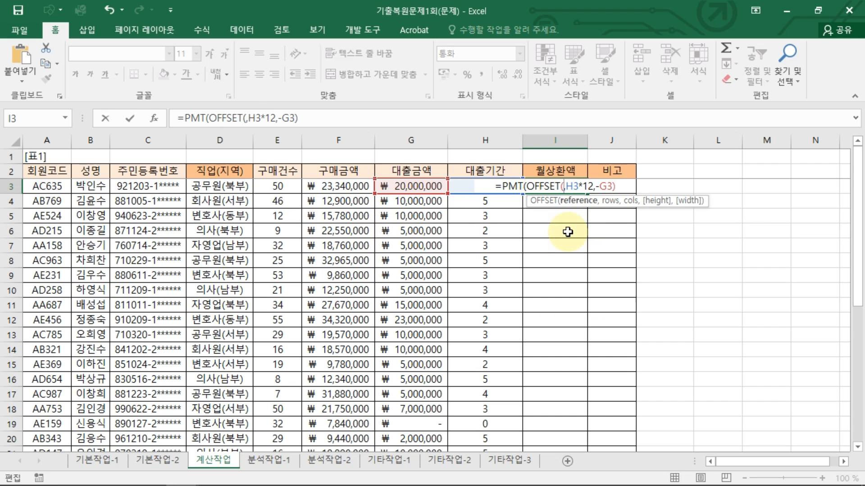
scroll(216, 342, "down", 5)
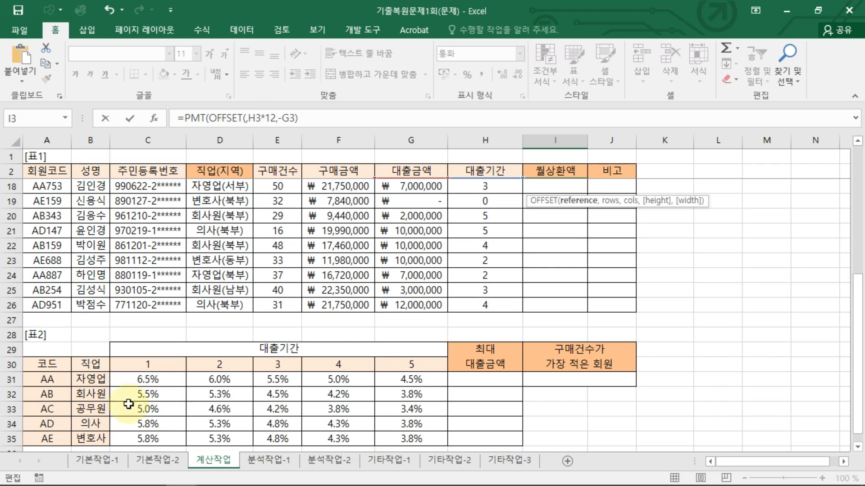
left_click(89, 364)
key("F4")
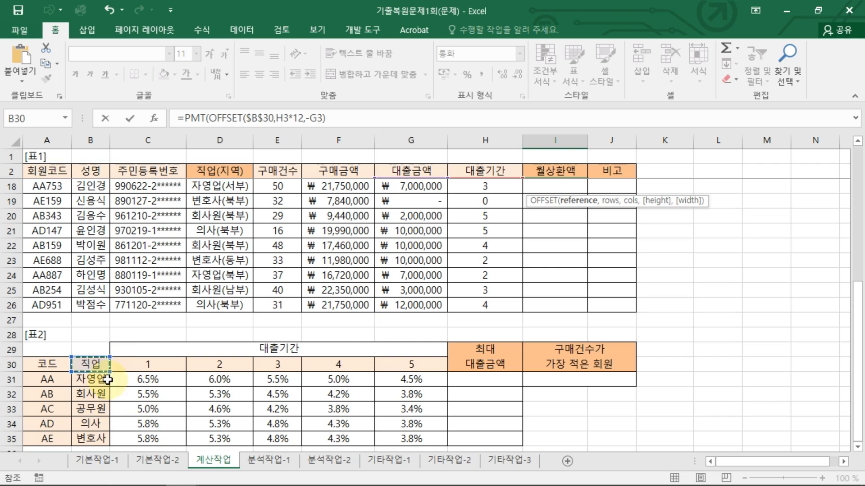
Trace the row offsets down 직업 and the column offsets across 대출기간 from B30 in 표2, and return to the I3 formula.
left_click_drag(86, 372, 98, 427)
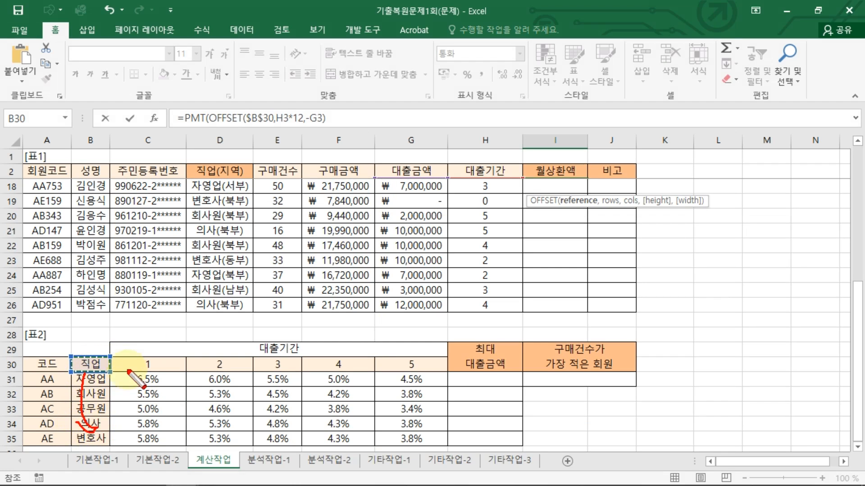
mouse_move(117, 364)
left_mouse_down()
mouse_move(172, 356)
mouse_move(165, 372)
left_mouse_up()
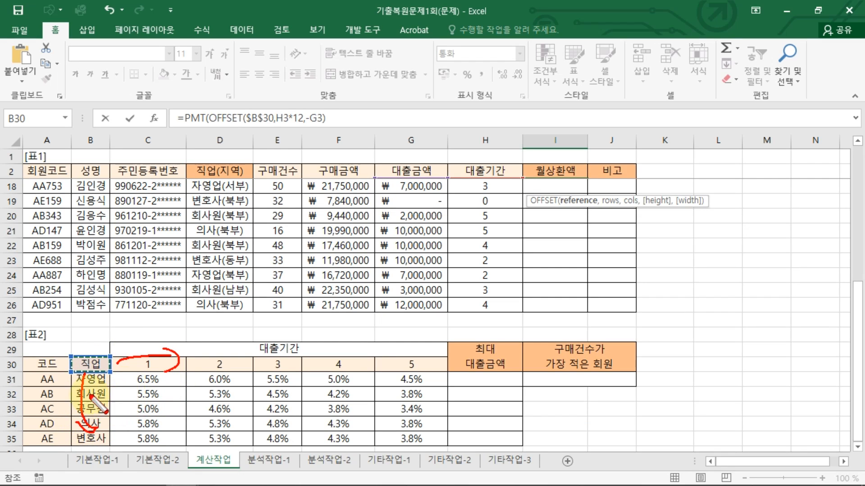
left_click_drag(88, 392, 124, 393)
mouse_move(89, 408)
left_mouse_down()
mouse_move(120, 409)
mouse_move(118, 422)
left_mouse_up()
mouse_move(206, 359)
left_mouse_down()
mouse_move(206, 380)
mouse_move(225, 374)
mouse_move(212, 423)
mouse_move(212, 402)
left_mouse_up()
key("Escape")
scroll(588, 247, "up", 4)
scroll(589, 247, "up", 1)
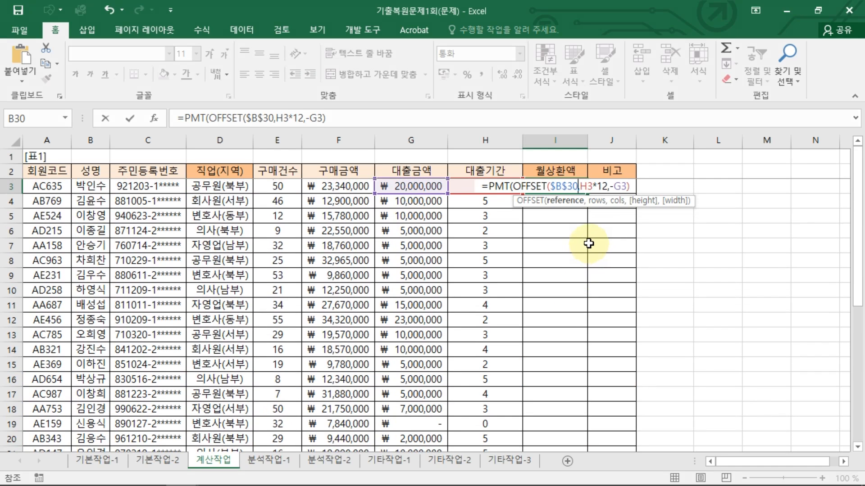
Add a comma after $B$30 in the I3 formula and remove the trailing H3*12,-G3) text.
left_click(580, 187)
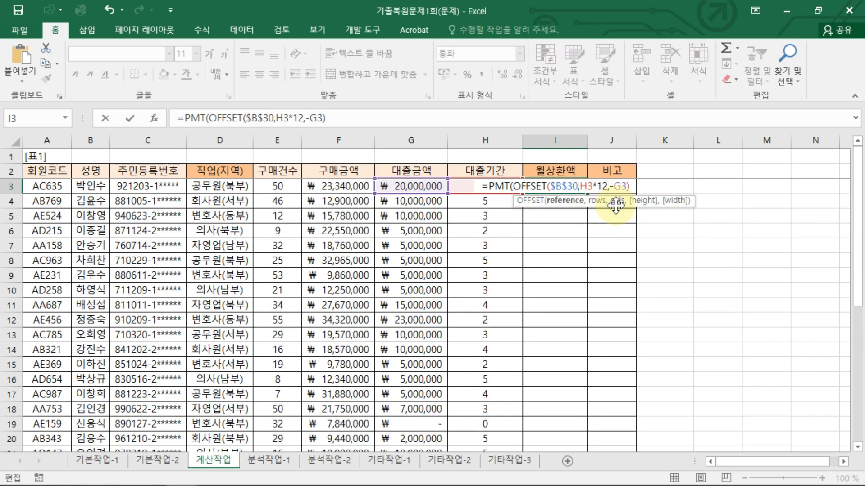
type(",")
left_click_drag(581, 187, 688, 188)
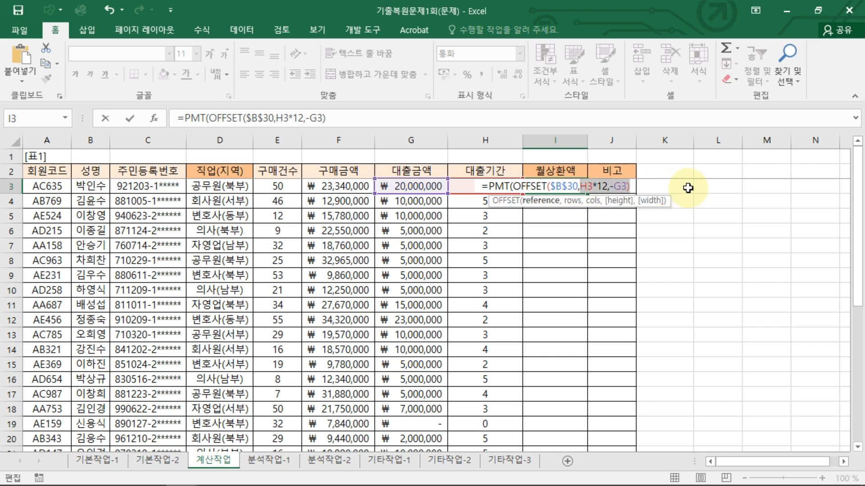
key("Delete")
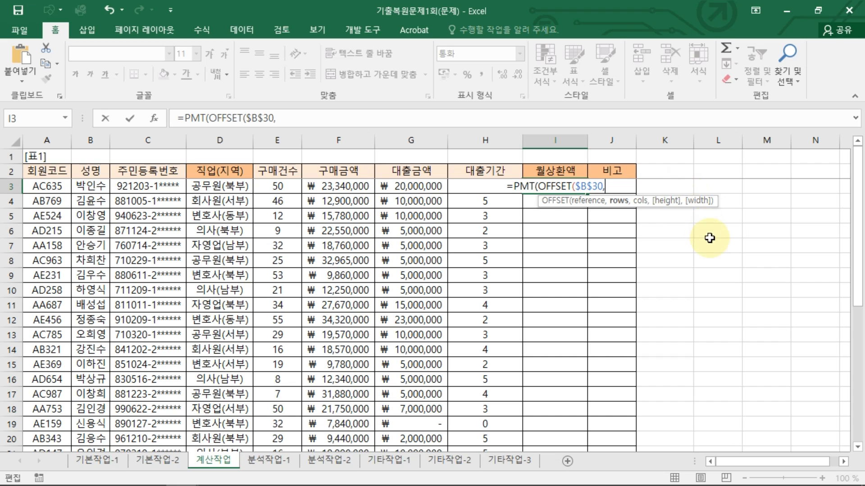
Start a MATCH function as OFFSET's rows argument, with LEFT(A3,2) as its lookup value.
type("MA")
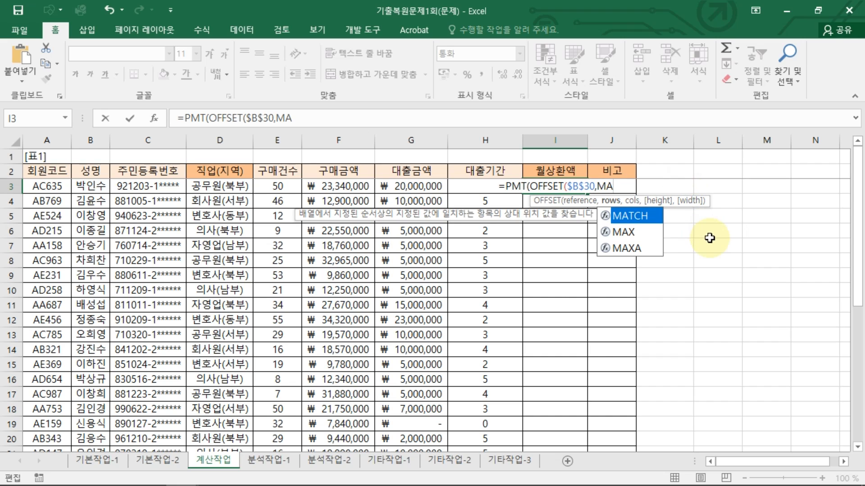
key("Tab")
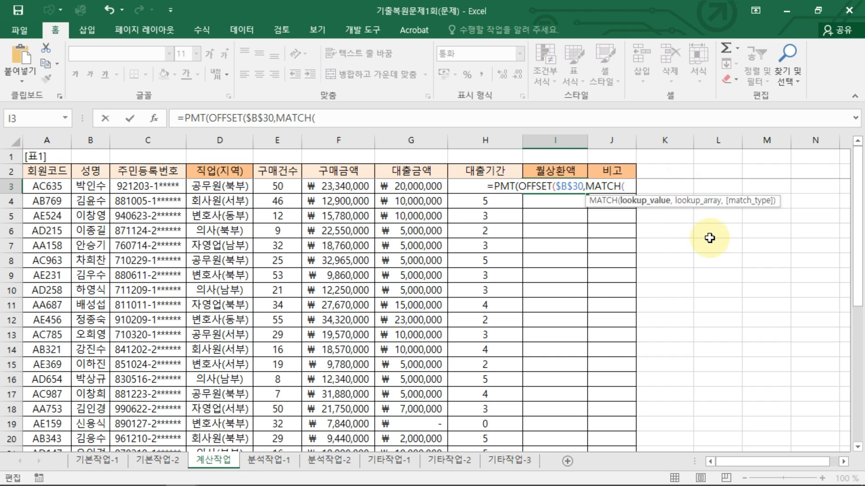
type("LE")
key("Tab")
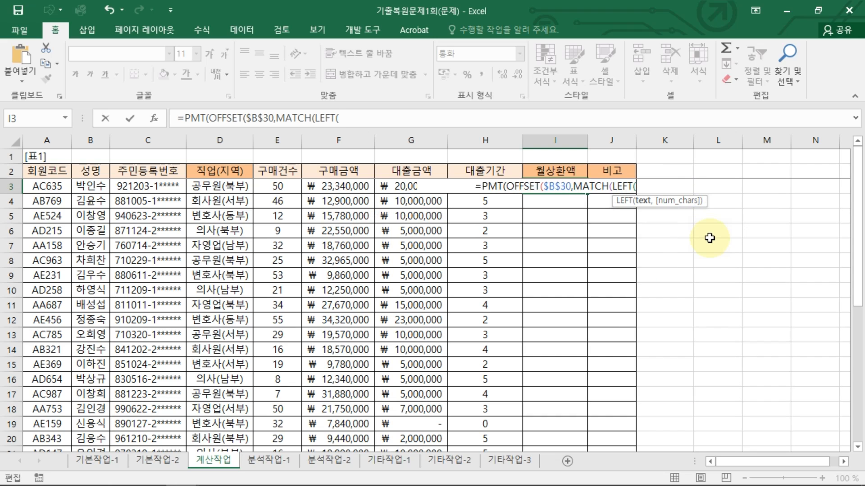
left_click(63, 188)
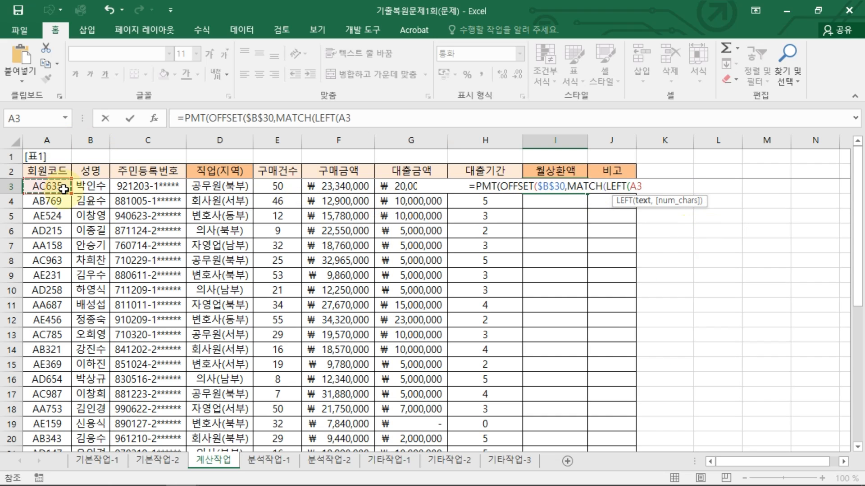
type(",2")
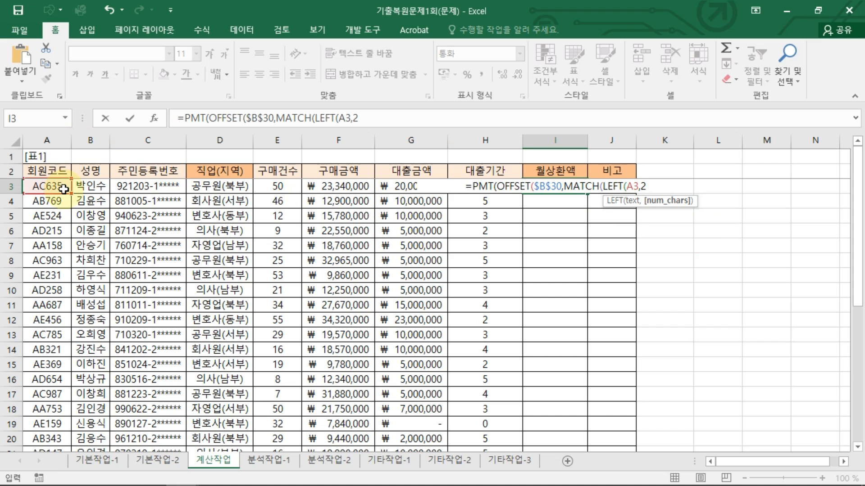
type("),")
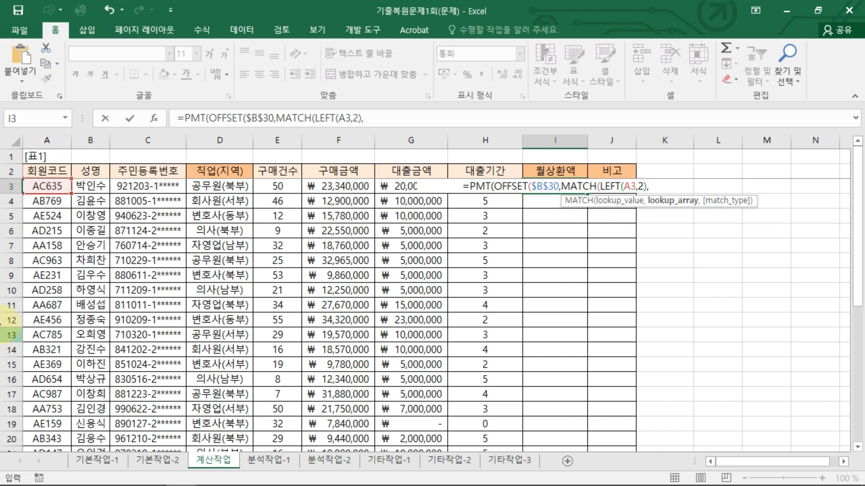
Set MATCH's lookup array to the 표2 codes $A$31:$A$35 with exact match 0, and close the rows argument.
scroll(116, 376, "down", 5)
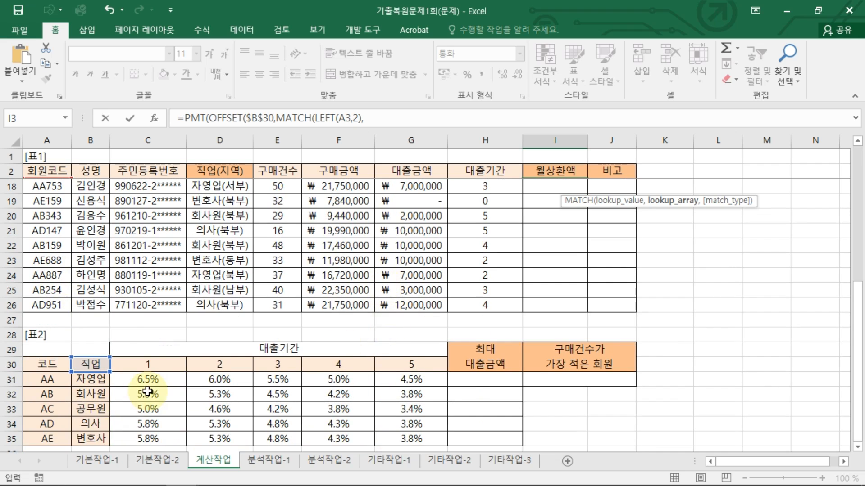
scroll(45, 356, "down", 1)
left_click_drag(48, 335, 47, 396)
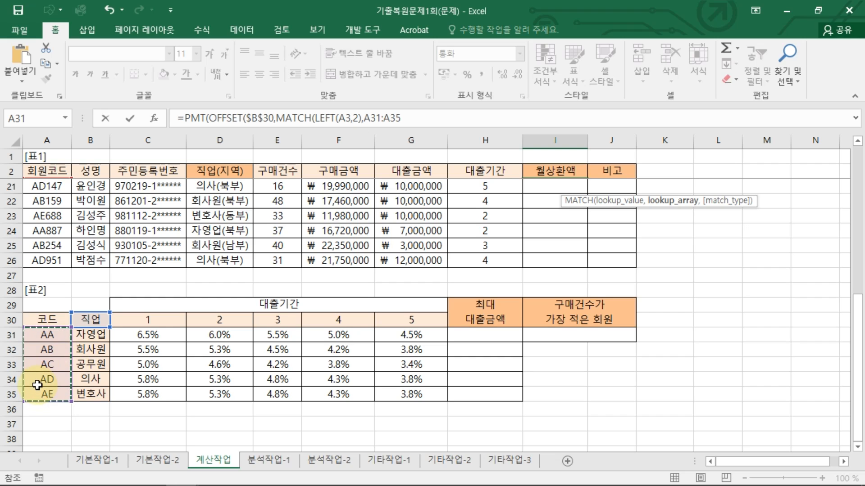
key("F4")
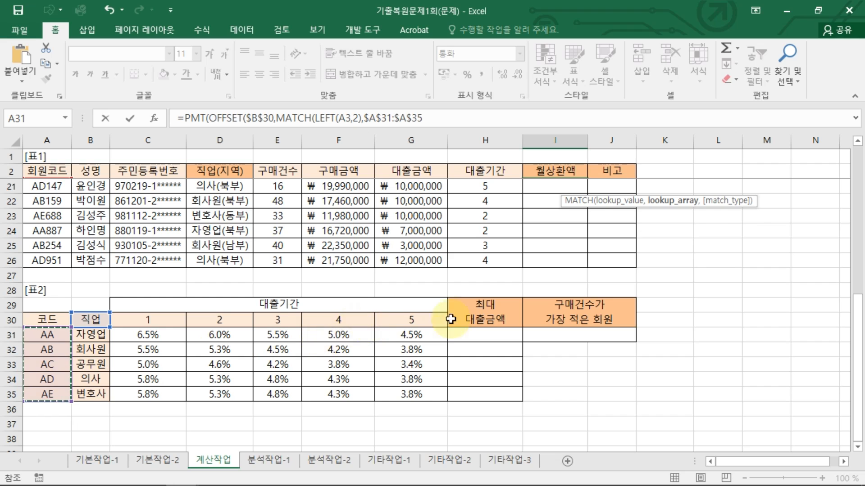
type(",")
scroll(609, 228, "up", 4)
scroll(609, 228, "up", 2)
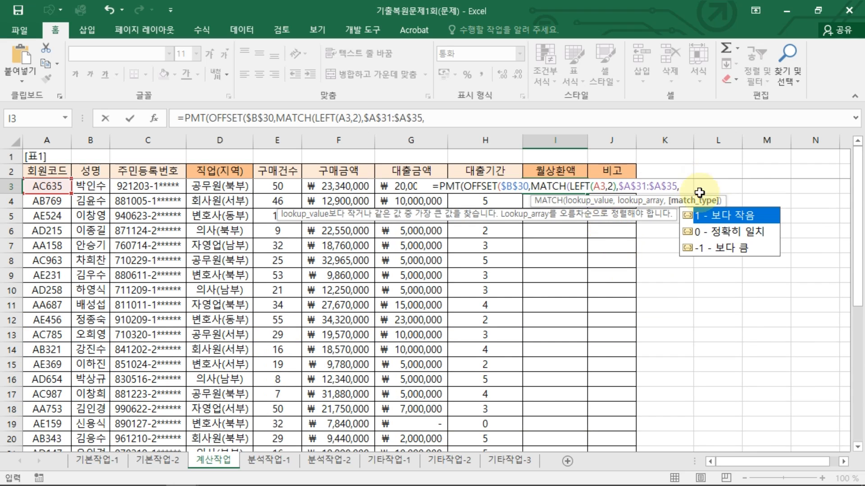
double_click(737, 229)
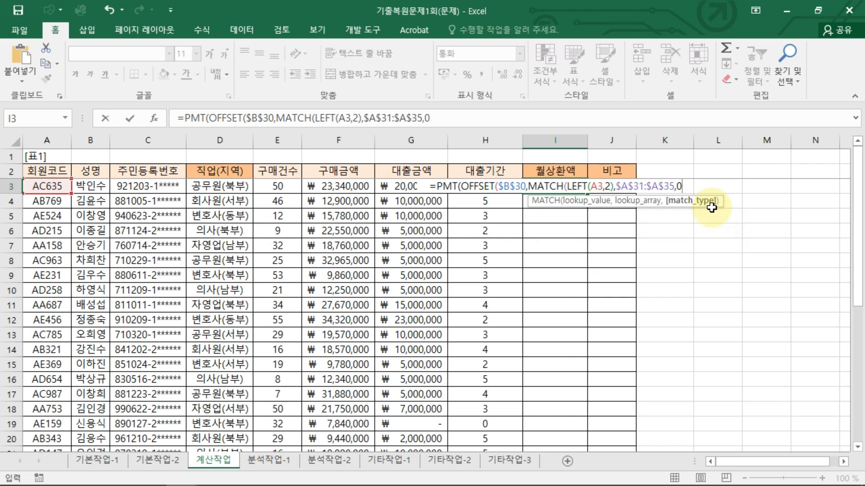
type(")")
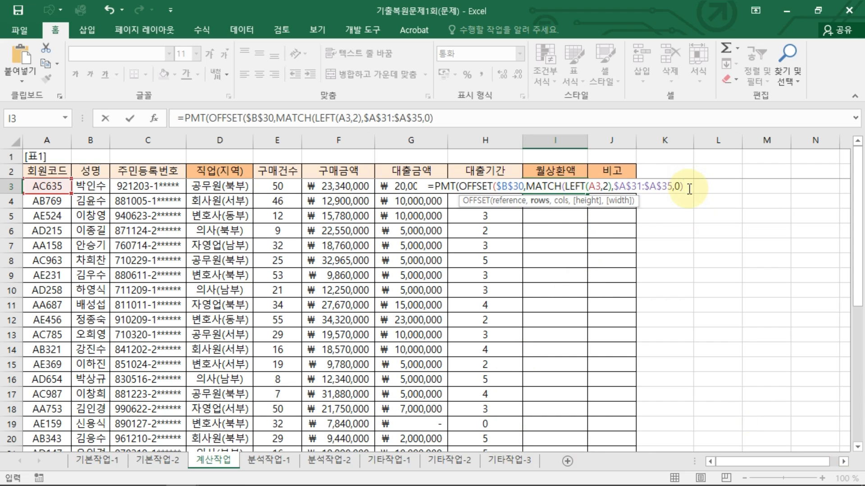
type(",")
Examine the 대출기간 headings 1 to 5 in 표2 as the basis for OFFSET's column offset.
mouse_move(535, 208)
left_mouse_down()
mouse_move(575, 205)
mouse_move(542, 204)
left_mouse_up()
mouse_move(691, 204)
left_mouse_down()
mouse_move(709, 178)
mouse_move(721, 192)
left_mouse_up()
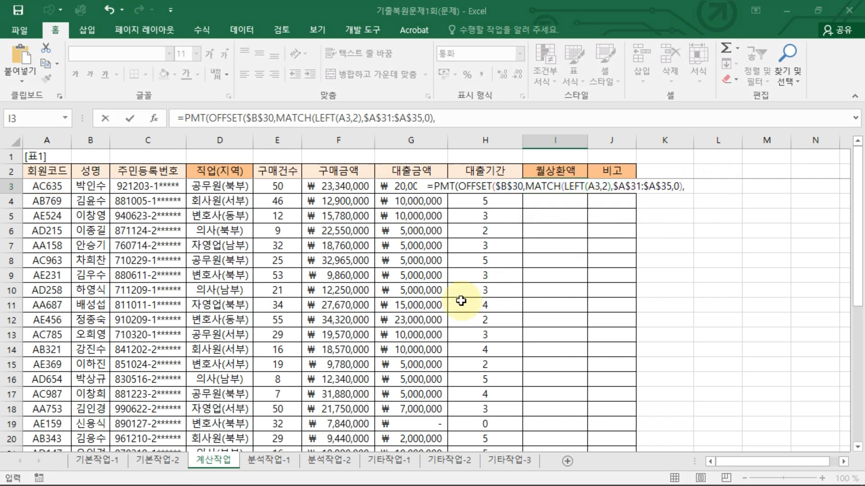
scroll(396, 251, "down", 8)
left_click_drag(165, 220, 160, 234)
left_click_drag(211, 220, 211, 234)
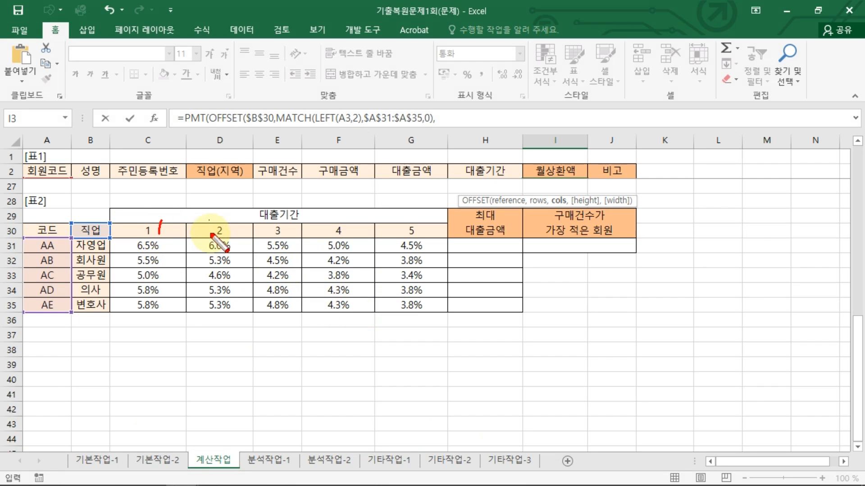
left_click_drag(258, 221, 259, 235)
left_click_drag(338, 231, 332, 238)
left_click_drag(399, 224, 399, 238)
key("Escape")
scroll(622, 270, "up", 8)
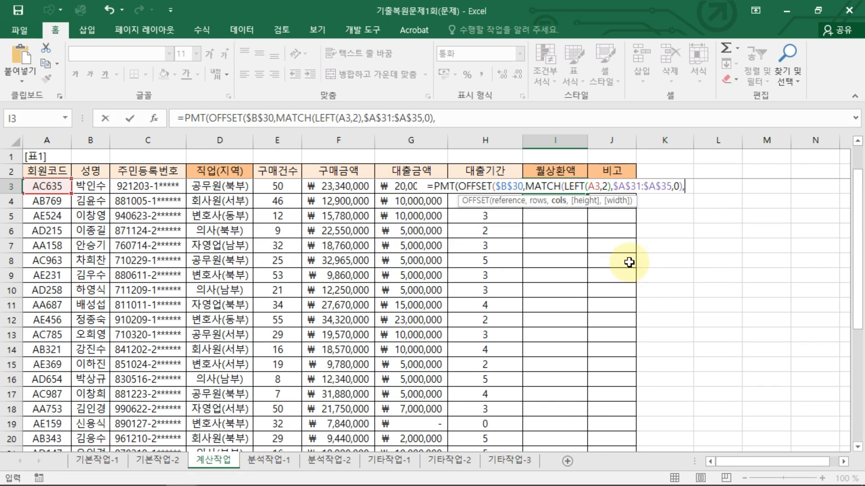
Set OFFSET's cols argument to the 대출기간 cell H3 and close the OFFSET function.
left_click(496, 172)
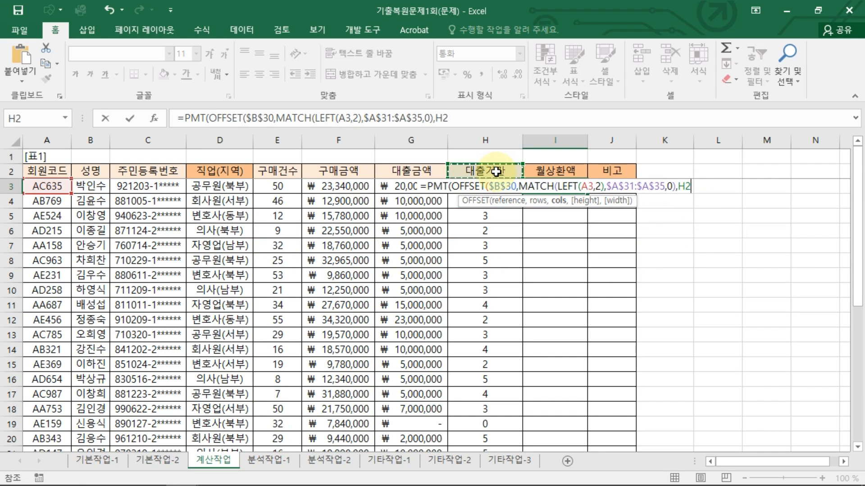
key("Down")
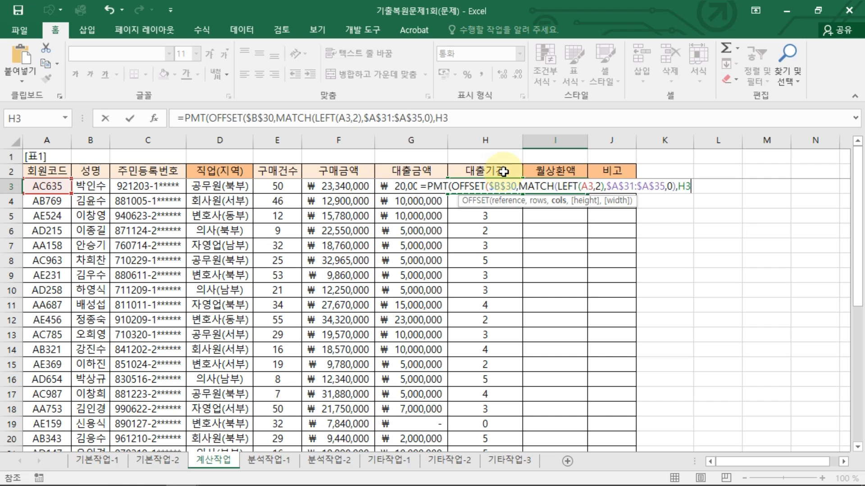
type(")")
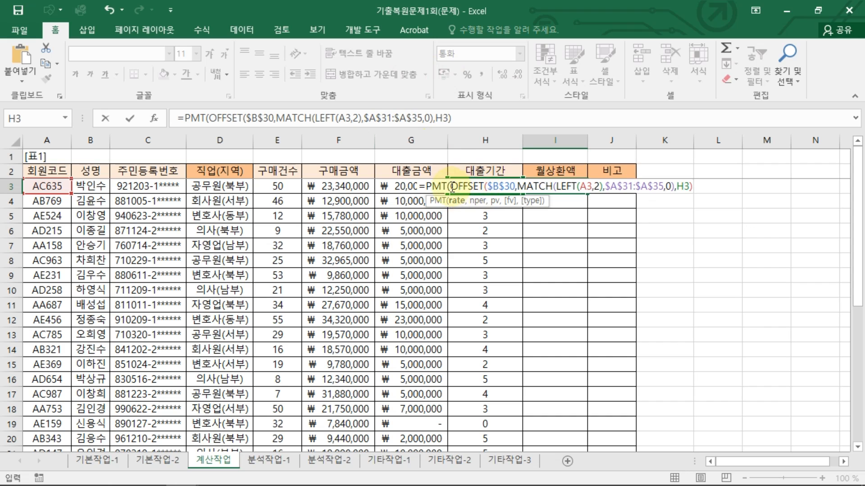
Divide the OFFSET interest rate by 12 to complete PMT's rate argument.
left_click_drag(450, 186, 698, 184)
key("ctrl+shift+d")
left_click_drag(560, 208, 559, 207)
mouse_move(566, 200)
left_mouse_down()
mouse_move(567, 222)
mouse_move(600, 214)
left_mouse_up()
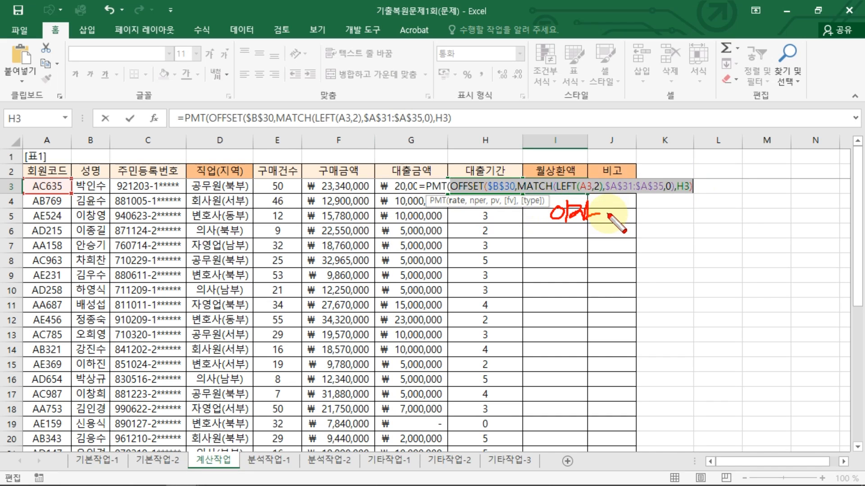
key("Escape")
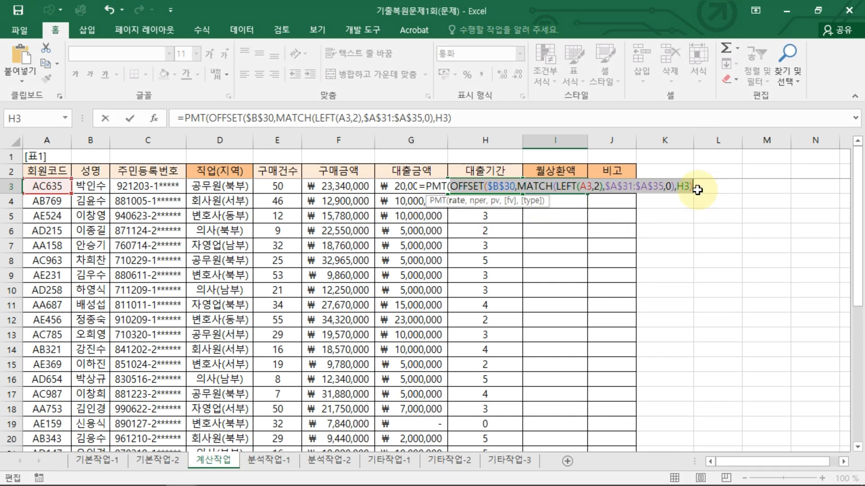
left_click(692, 186)
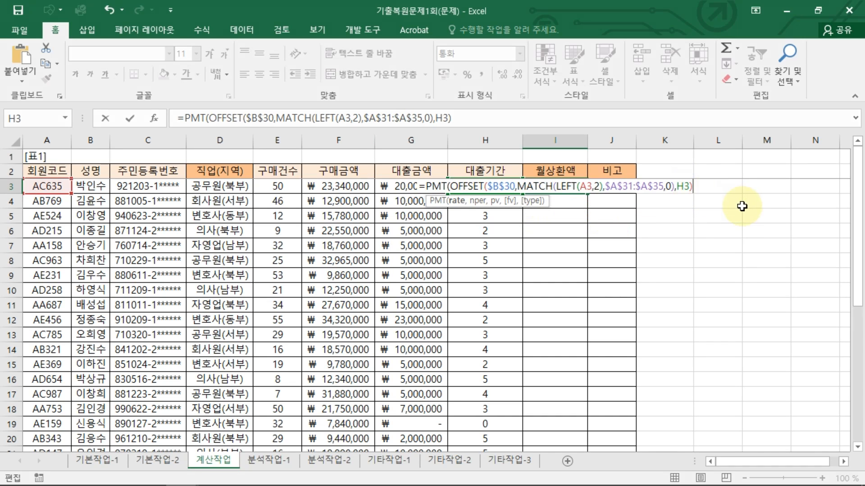
type("/")
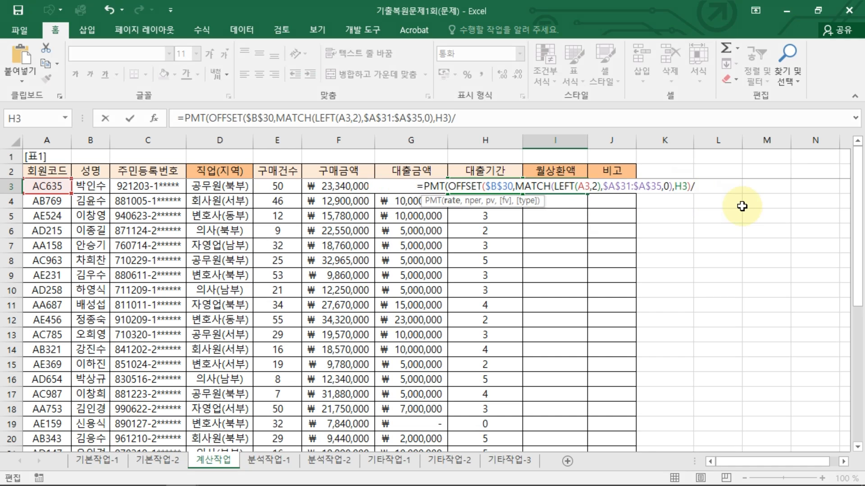
type("12,")
key("ctrl+2")
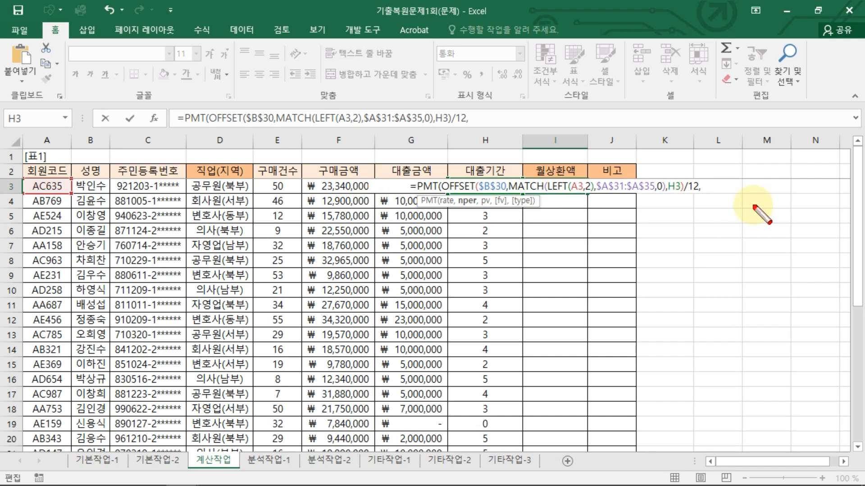
left_click_drag(684, 192, 711, 192)
key("Escape")
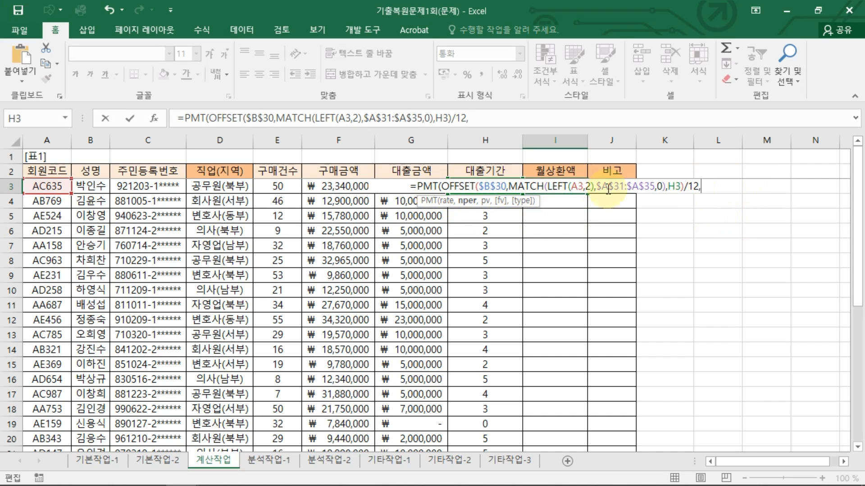
Set PMT's nper argument to the loan period in months, H3*12.
left_click(486, 172)
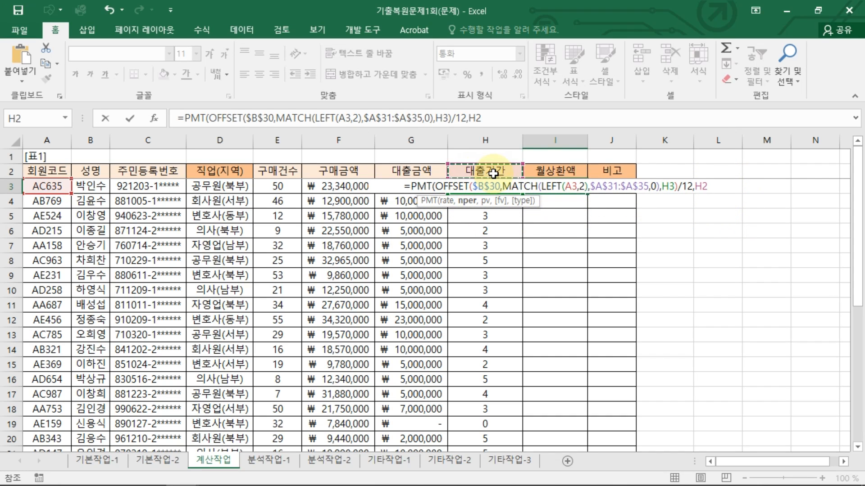
key("Down")
type("*12")
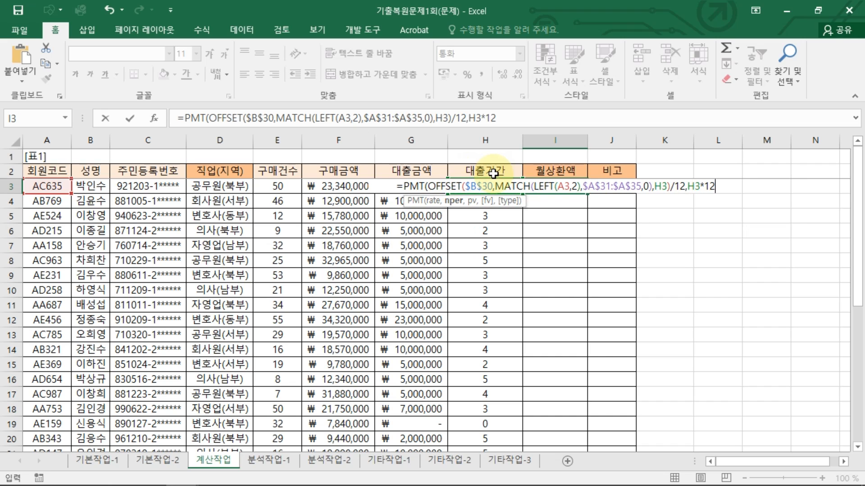
type(",")
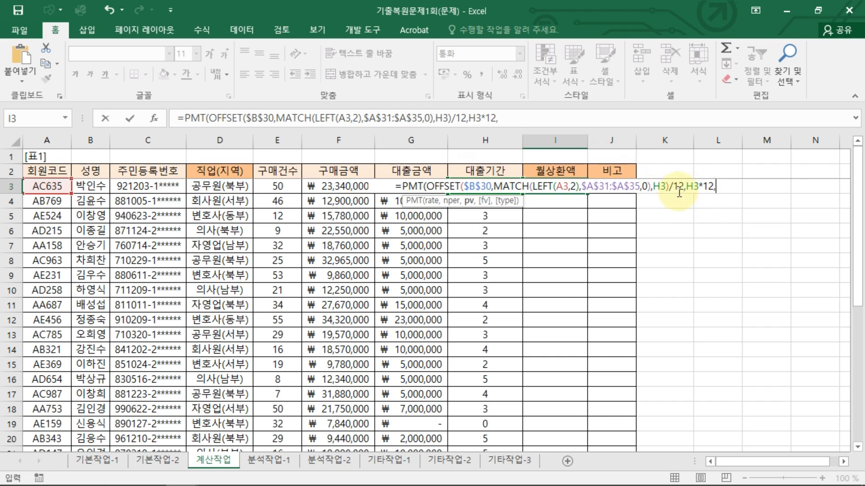
Set PMT's pv argument to the negated loan amount -G3 and enter the completed formula in I3.
type("-")
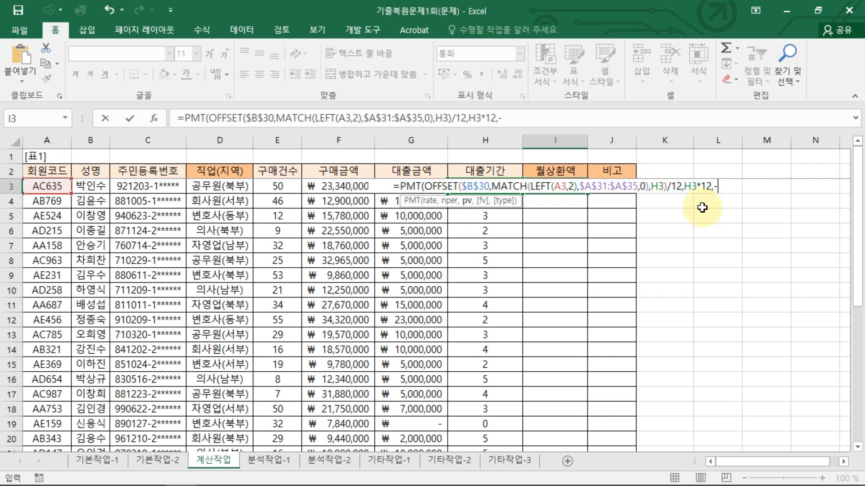
left_click(437, 175)
key("Down")
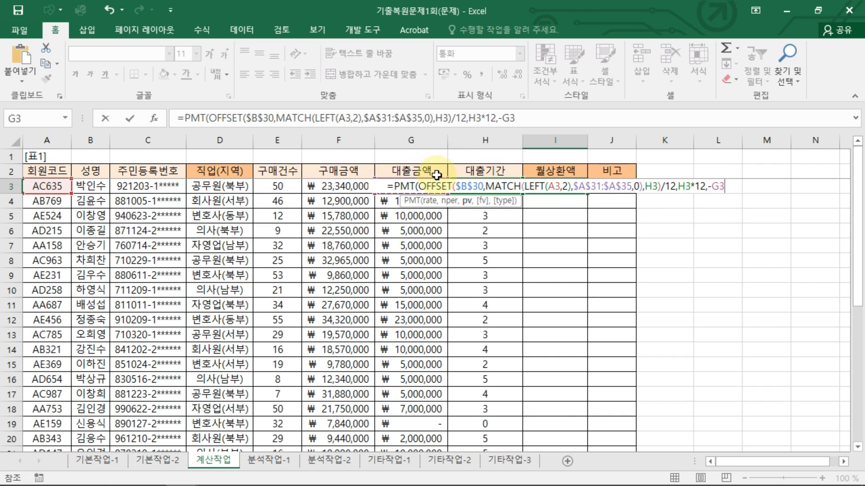
type(")")
key("Return")
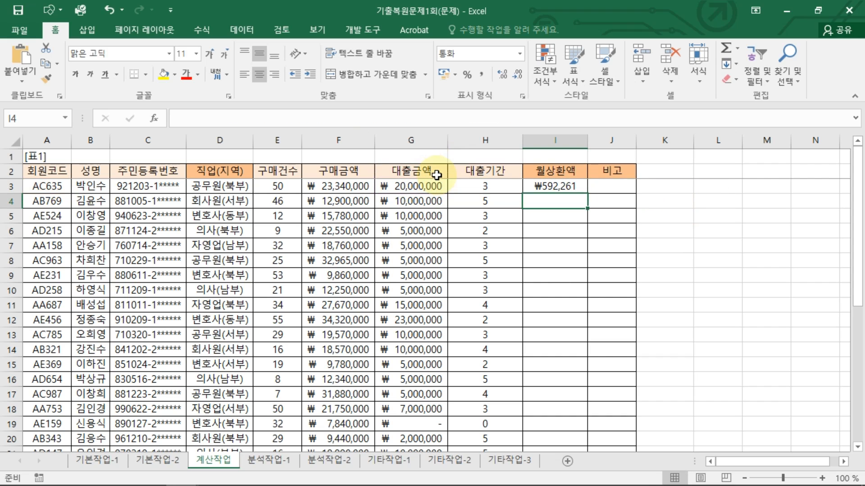
Review the rate, period and amount arguments of the PMT formula in I3.
double_click(575, 186)
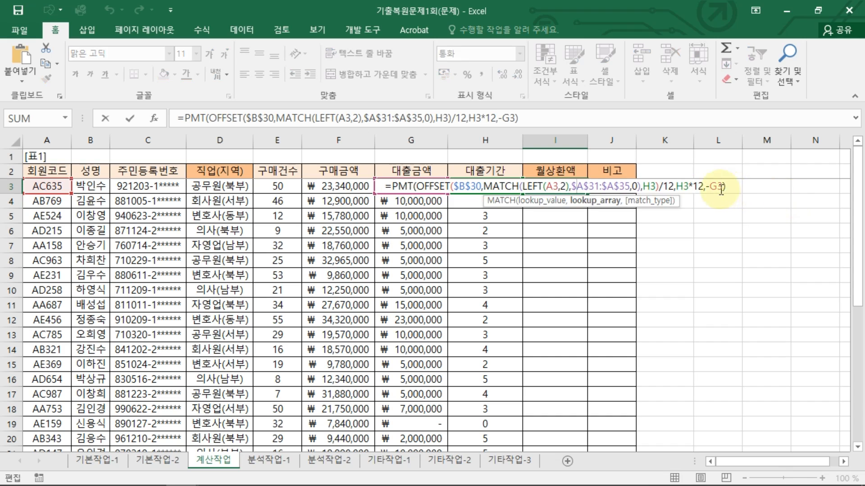
left_click(721, 188)
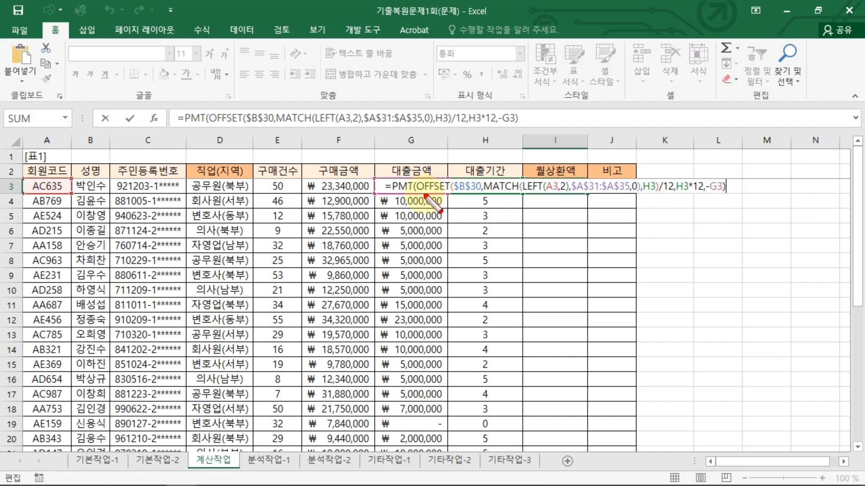
left_click_drag(451, 194, 671, 190)
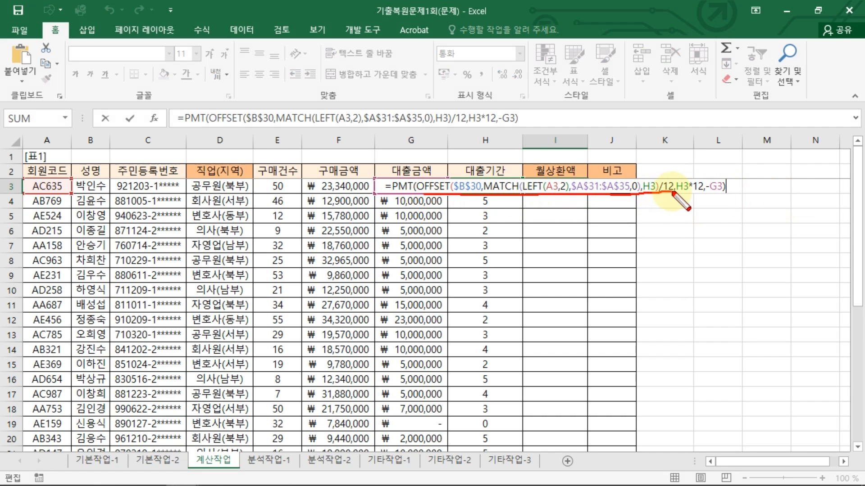
mouse_move(526, 207)
left_mouse_down()
mouse_move(558, 204)
mouse_move(557, 219)
left_mouse_up()
left_click_drag(559, 210, 573, 209)
mouse_move(678, 194)
left_mouse_down()
mouse_move(705, 192)
mouse_move(674, 219)
mouse_move(695, 206)
mouse_move(701, 217)
mouse_move(737, 196)
mouse_move(732, 210)
left_mouse_up()
left_click(671, 201)
mouse_move(720, 213)
left_mouse_down()
mouse_move(735, 210)
mouse_move(724, 222)
left_mouse_up()
left_click_drag(726, 214, 748, 222)
left_click_drag(753, 211, 761, 231)
left_click_drag(761, 231, 758, 234)
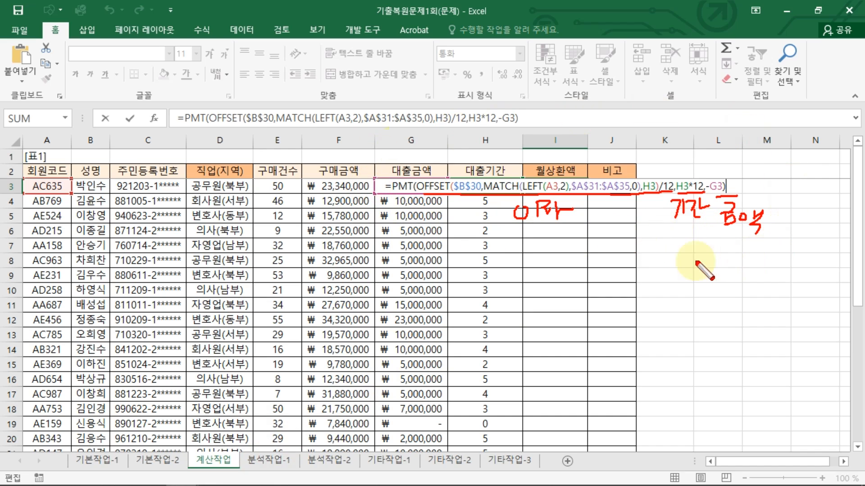
key("Escape")
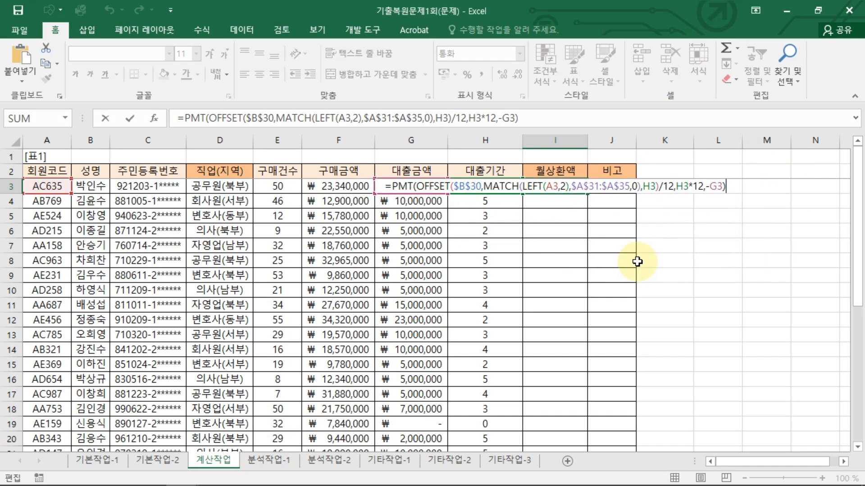
key("Return")
Fill the PMT formula from I3 down the 월상환액 column and inspect the result in I19.
left_click(584, 189)
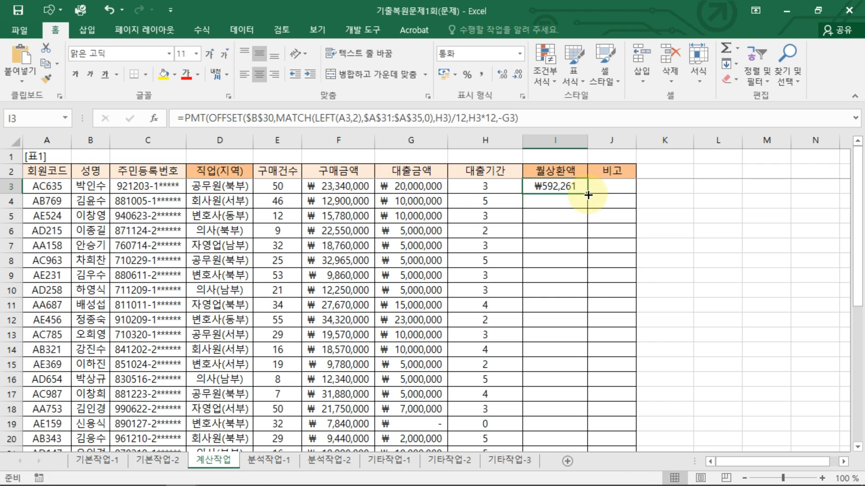
double_click(588, 195)
scroll(564, 252, "down", 3)
left_click(563, 290)
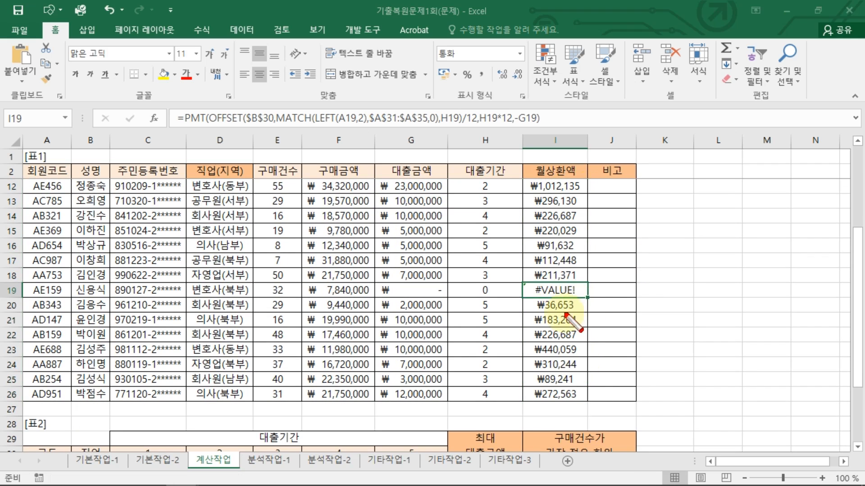
left_click_drag(566, 317, 573, 323)
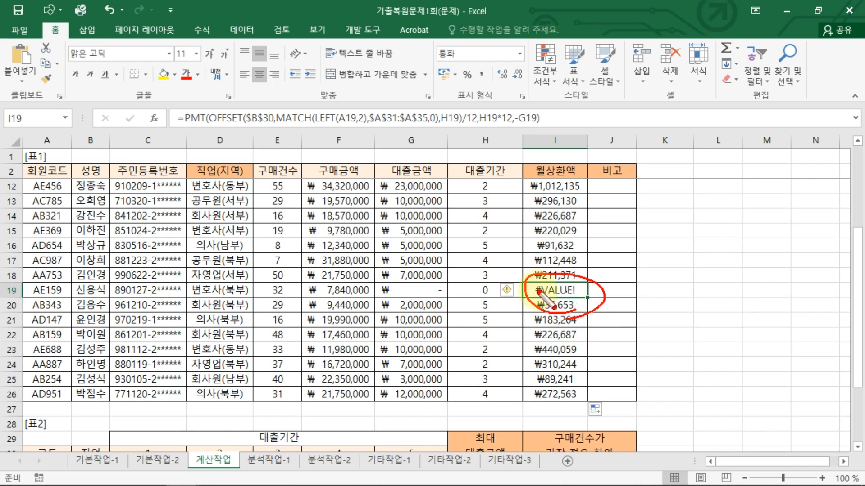
Wrap the PMT formula in I3 in IFERROR with "대출없음" as the value returned on error.
scroll(576, 282, "up", 3)
left_click(559, 186)
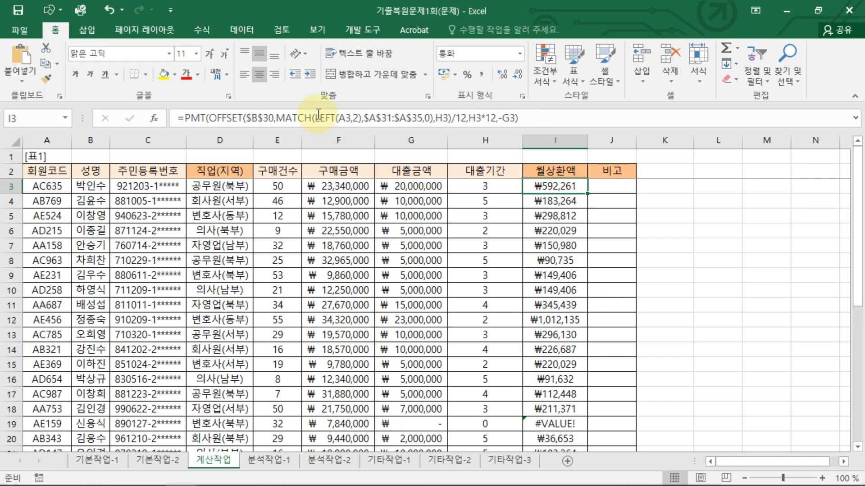
left_click(185, 118)
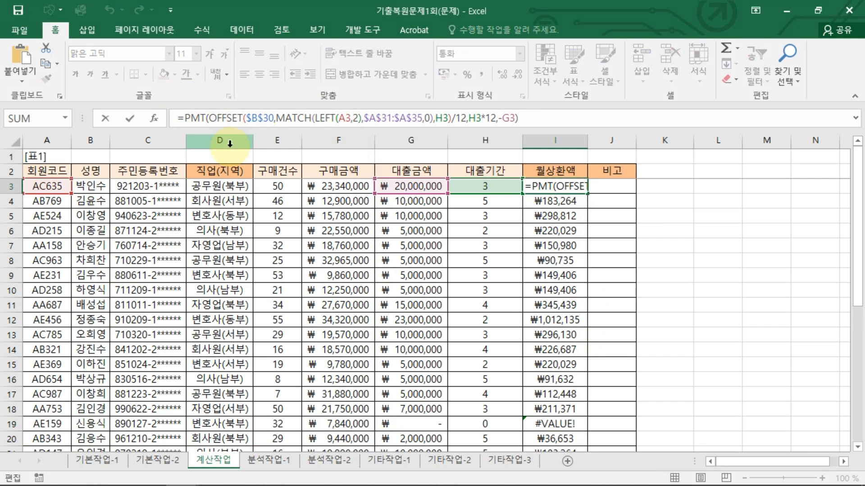
type("IFE")
key("Tab")
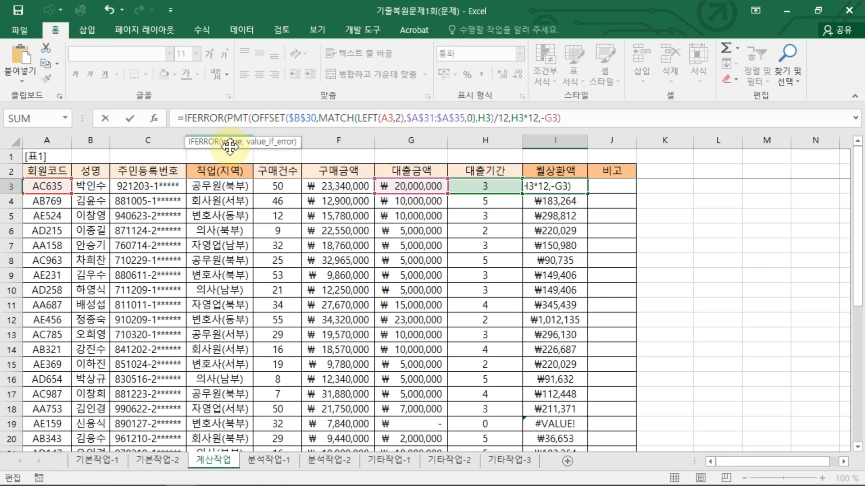
type(",\"대출없음")
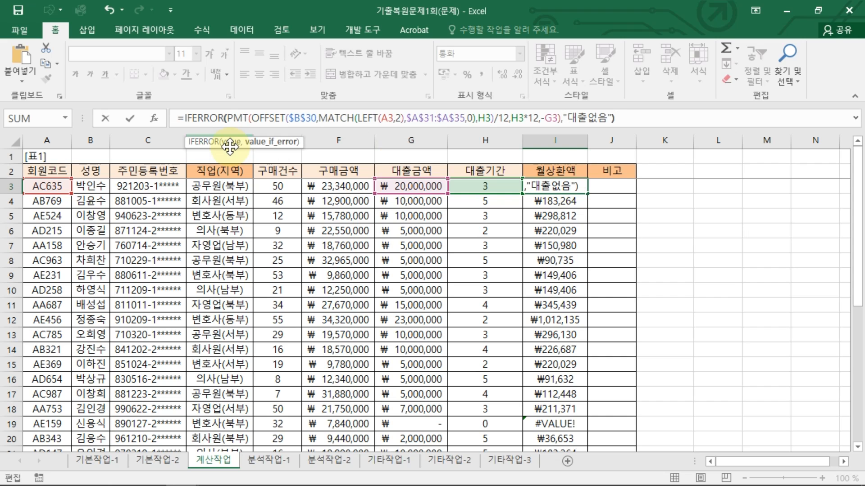
key("Return")
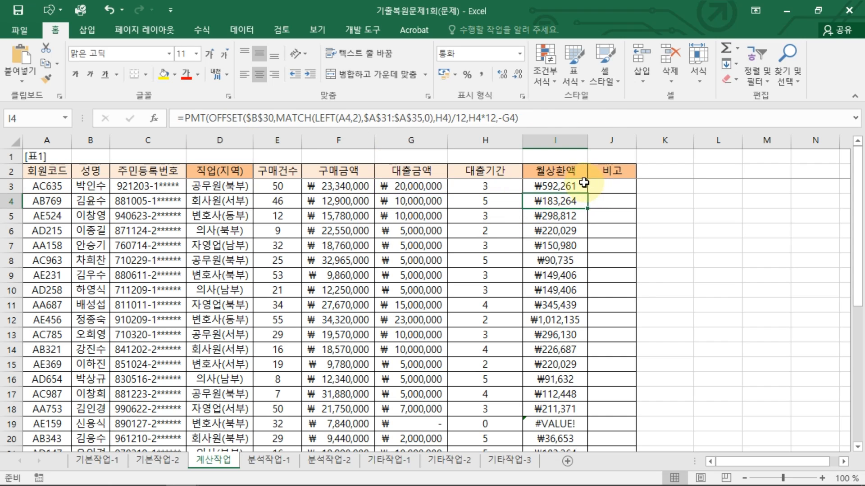
Fill the IFERROR formula from I3 down the 월상환액 column and check I19.
left_click(579, 188)
double_click(589, 195)
scroll(560, 284, "down", 3)
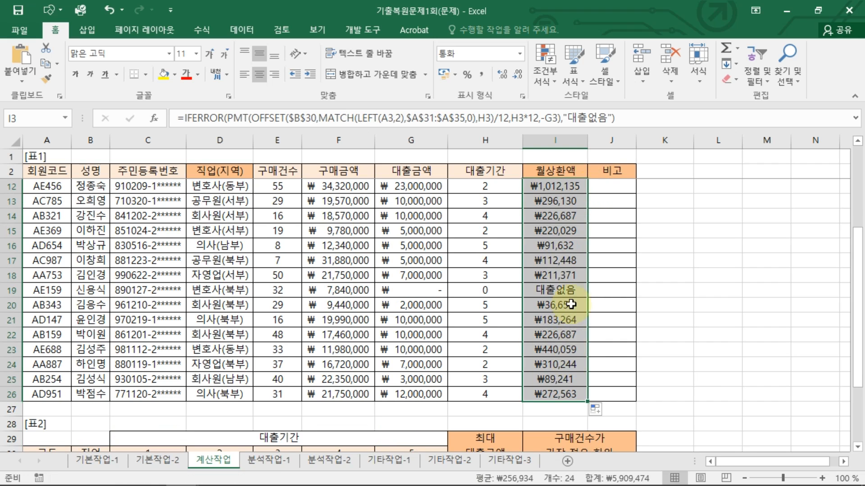
left_click(572, 290)
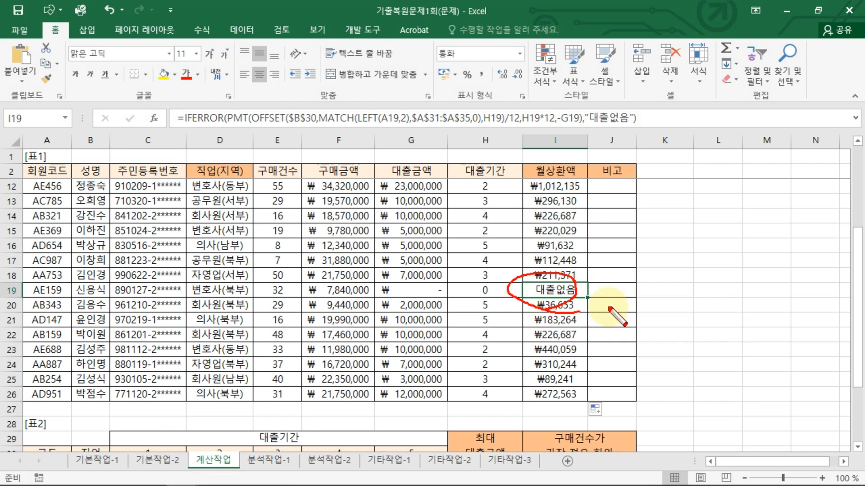
Review the IFERROR wrapper and the nested PMT arguments of the formula in I3, leaving it unedited.
scroll(587, 264, "up", 2)
scroll(587, 264, "up", 1)
left_click(566, 188)
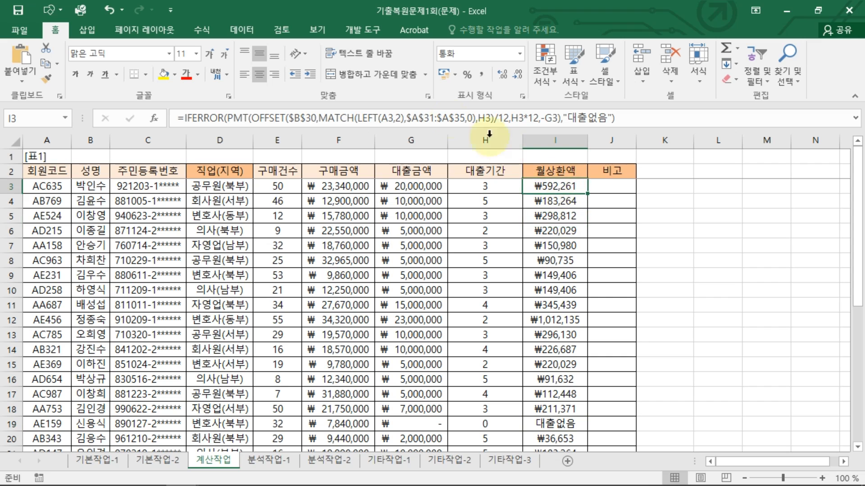
left_click_drag(181, 127, 228, 128)
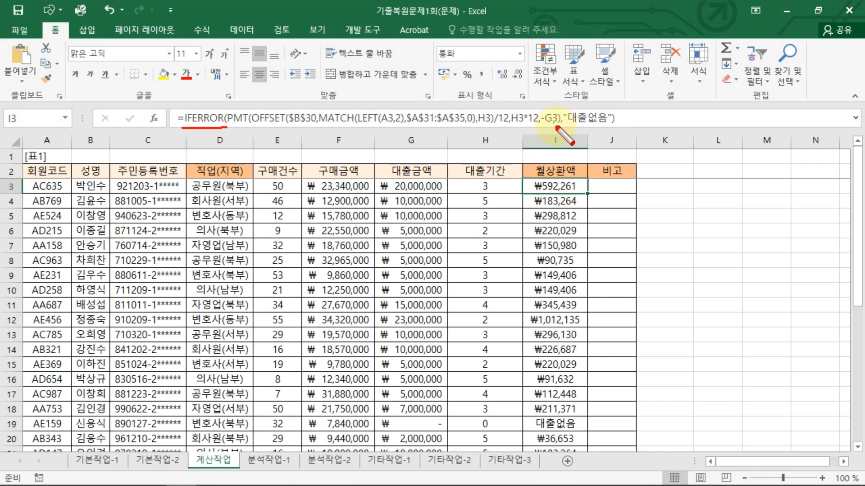
left_click_drag(560, 128, 605, 128)
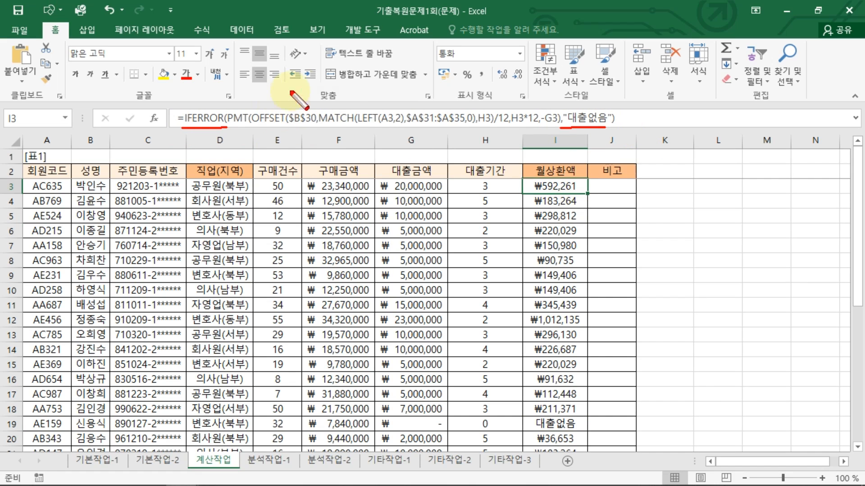
left_click_drag(185, 129, 473, 126)
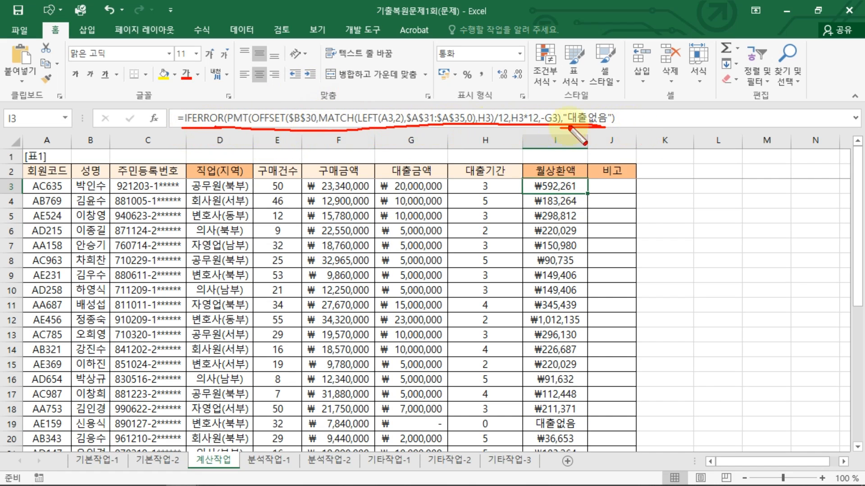
key("Escape")
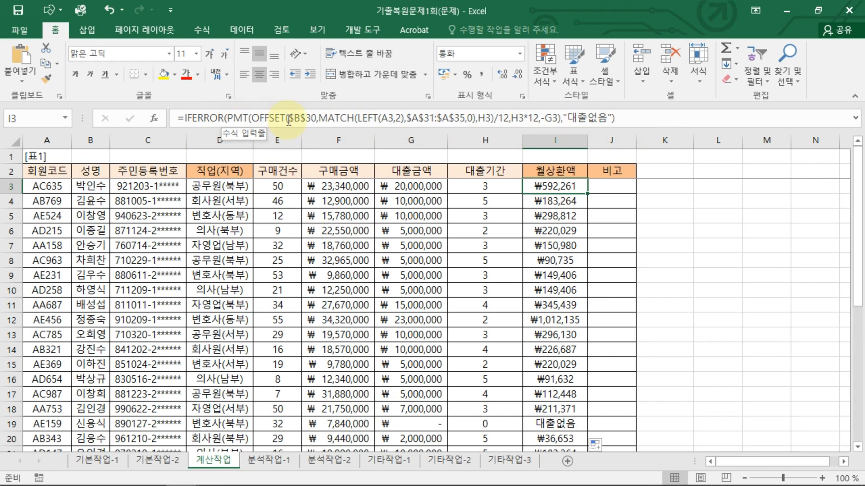
left_click_drag(288, 120, 509, 119)
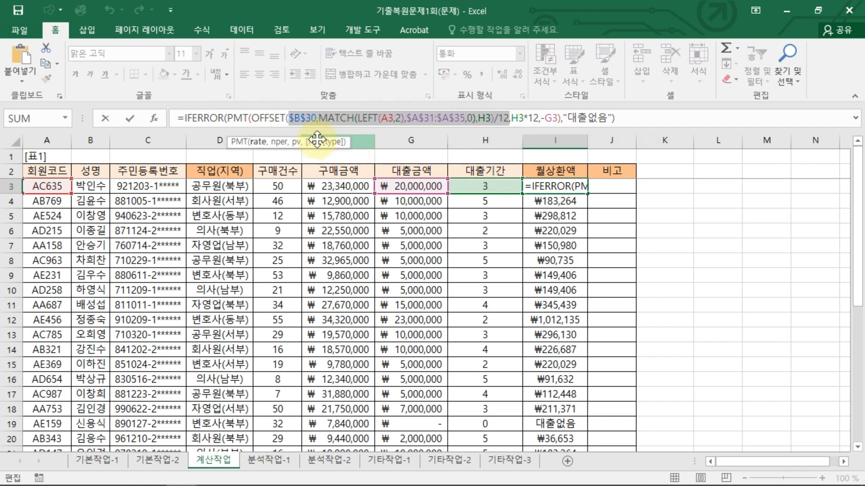
key("ctrl+2")
mouse_move(388, 129)
left_mouse_down()
mouse_move(396, 143)
mouse_move(414, 141)
left_mouse_up()
left_click_drag(415, 137, 428, 136)
left_click_drag(512, 125, 562, 125)
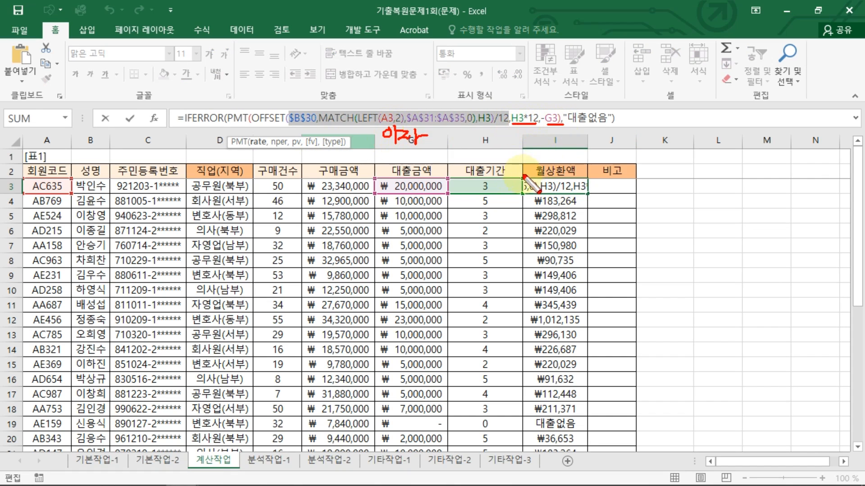
key("Escape")
key("Escape")
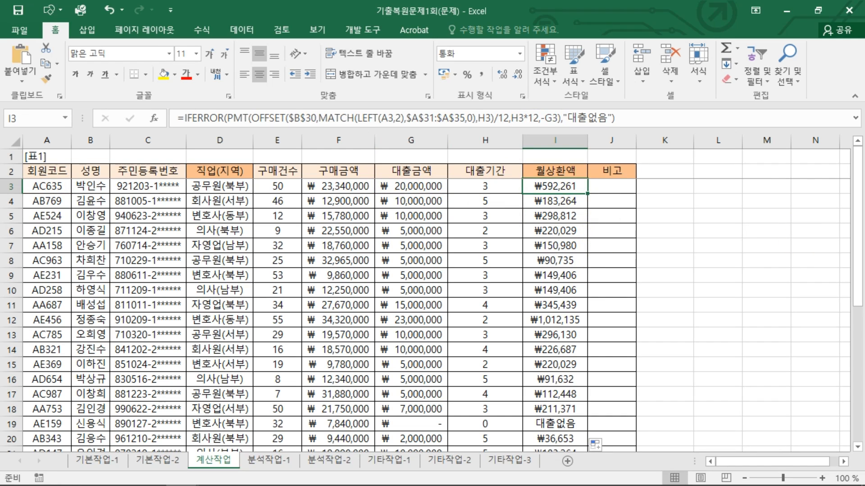
Select J3, open the Visual Basic editor and insert a new module into the 기출복원문제1회(문제).xlsm project.
left_click(614, 184)
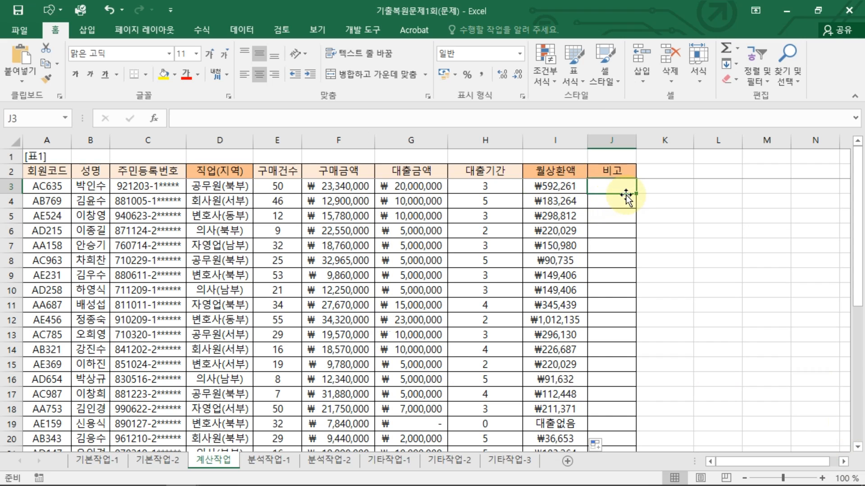
left_click(362, 30)
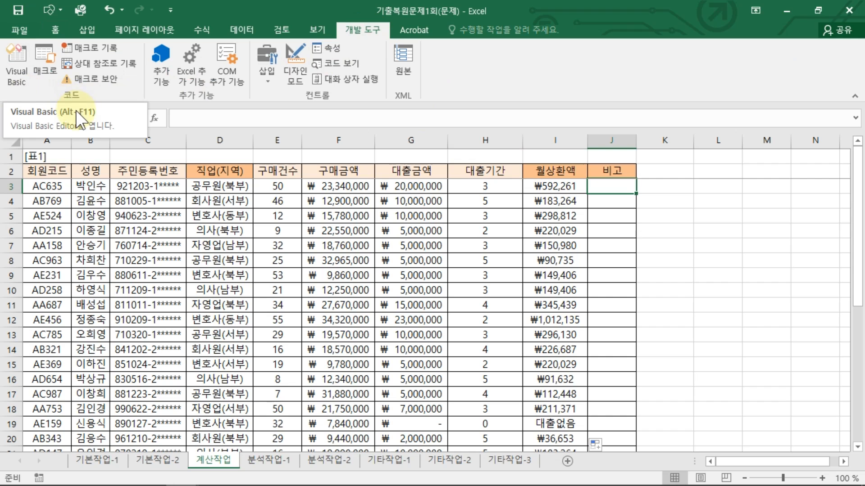
left_click(28, 82)
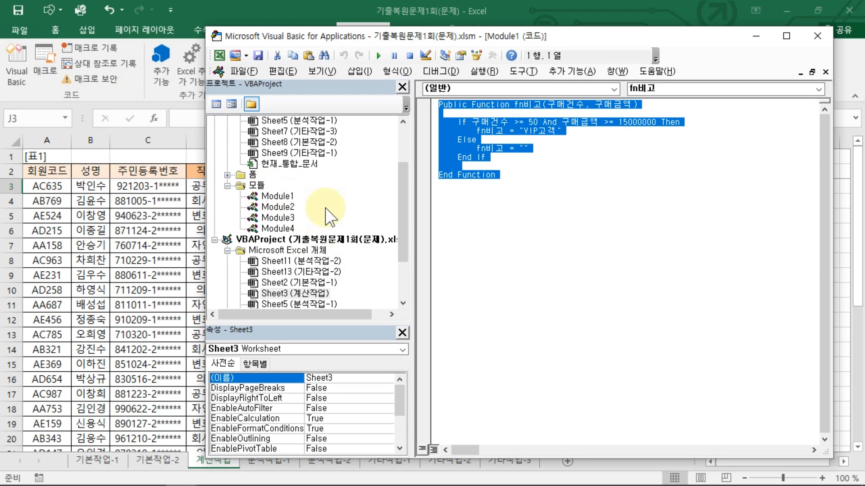
left_click(395, 239)
left_click_drag(400, 238, 400, 293)
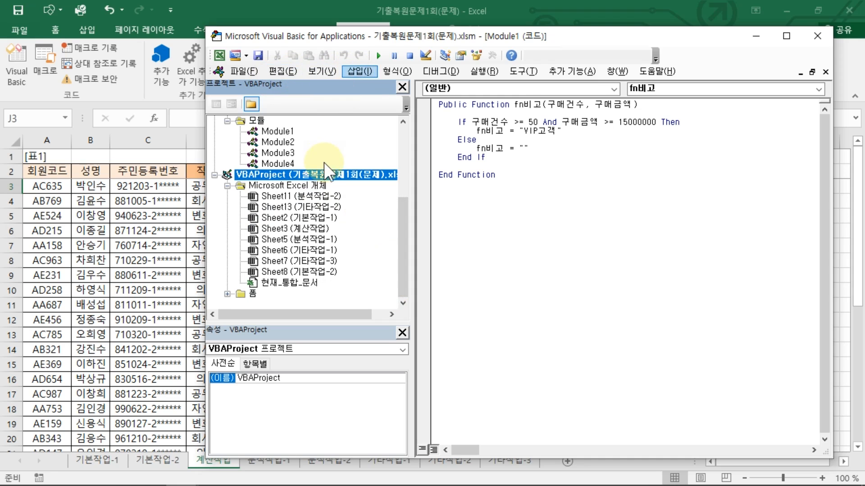
left_click(353, 71)
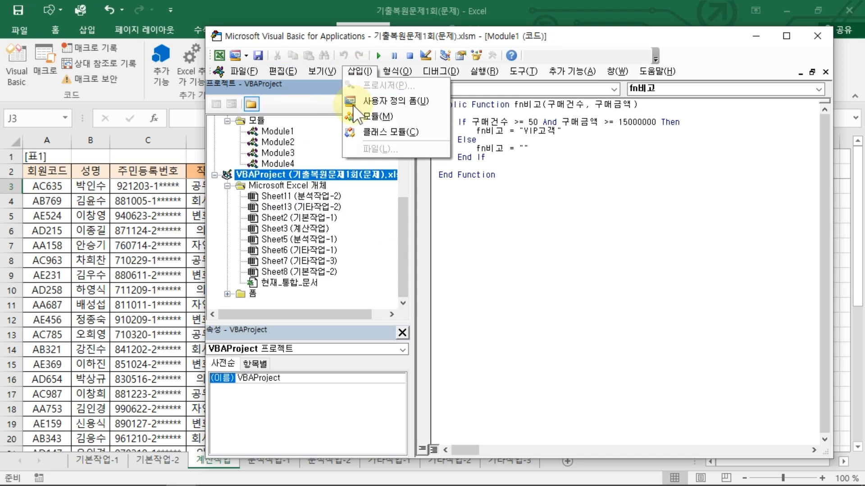
left_click(383, 117)
left_click(407, 260)
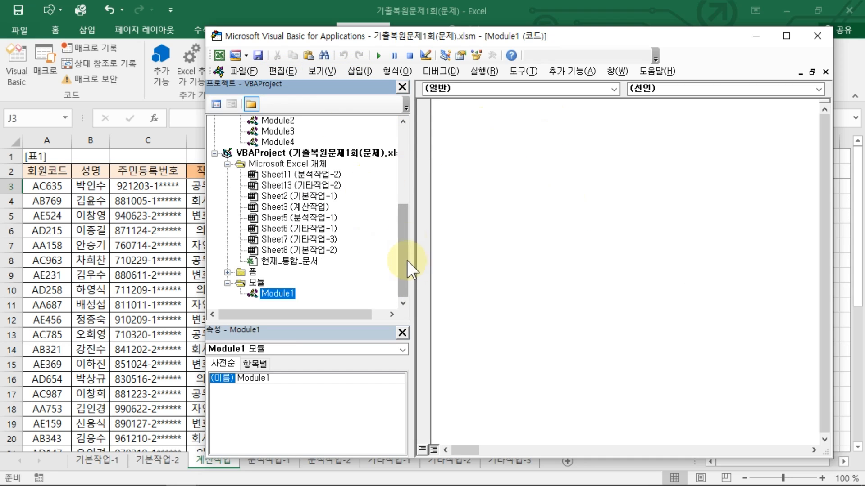
Declare the public function fn비고 with the arguments 구매건수 and 구매금액 in Module1, correcting the spelling of Function.
left_click(487, 198)
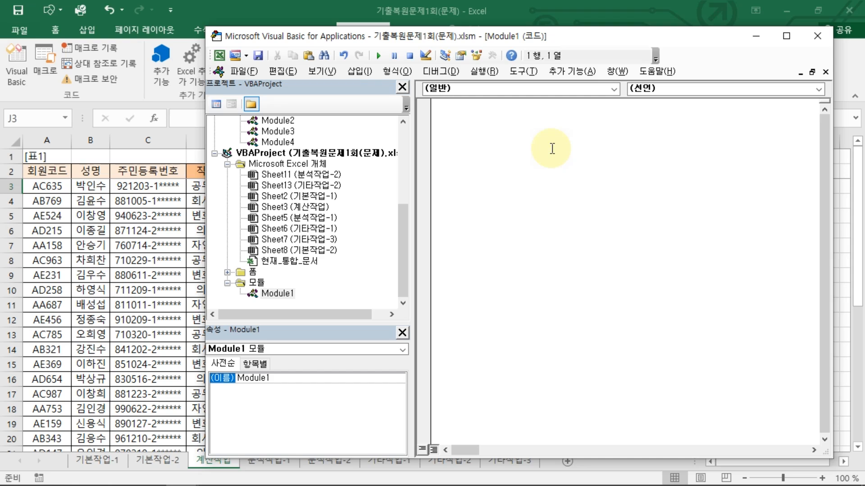
type("P")
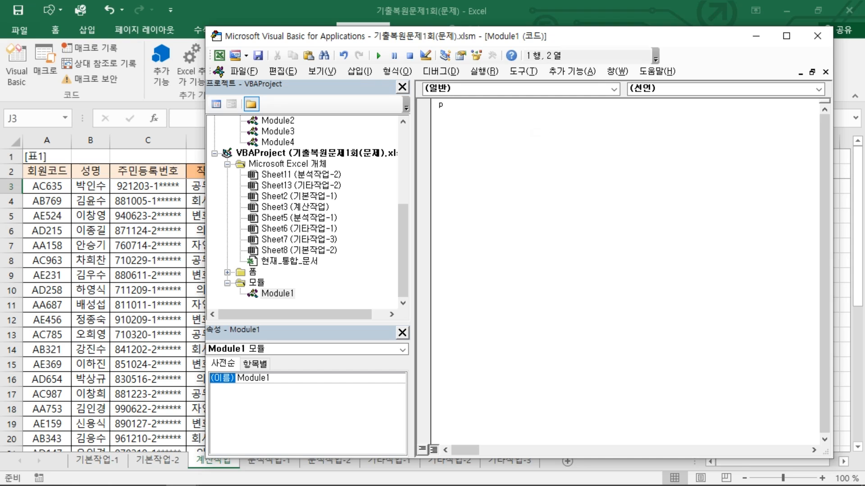
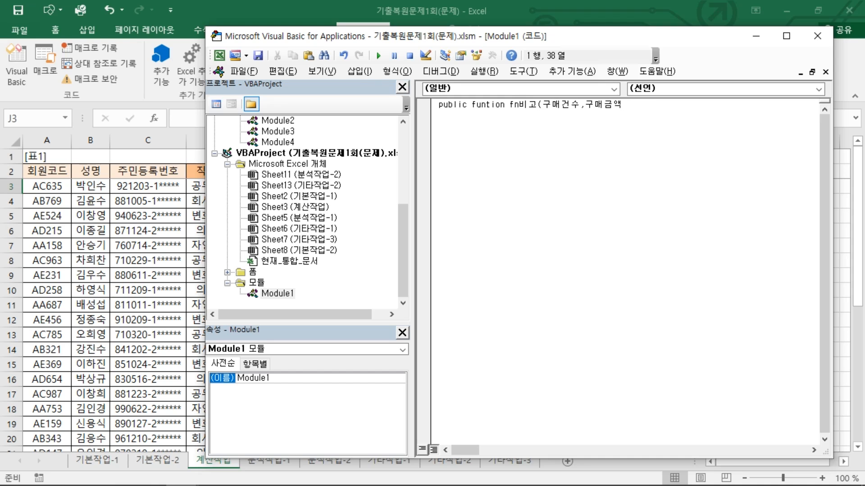
type(")")
left_click(550, 149)
key("Return")
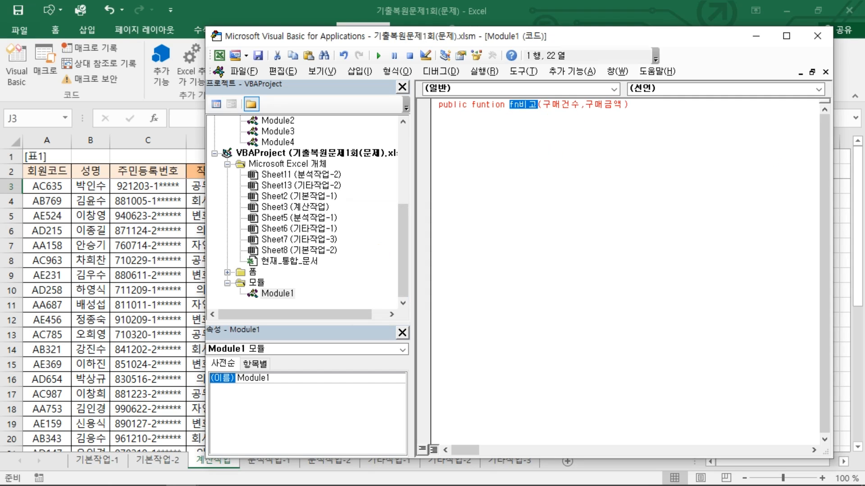
left_click(487, 104)
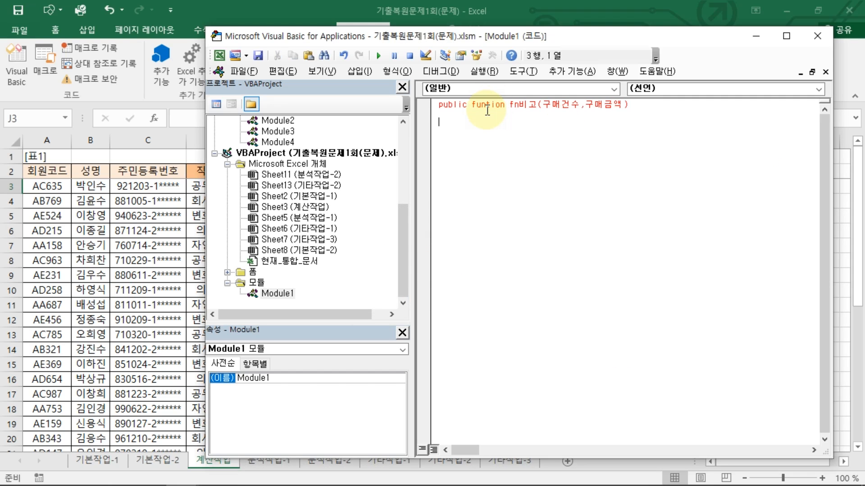
type("c")
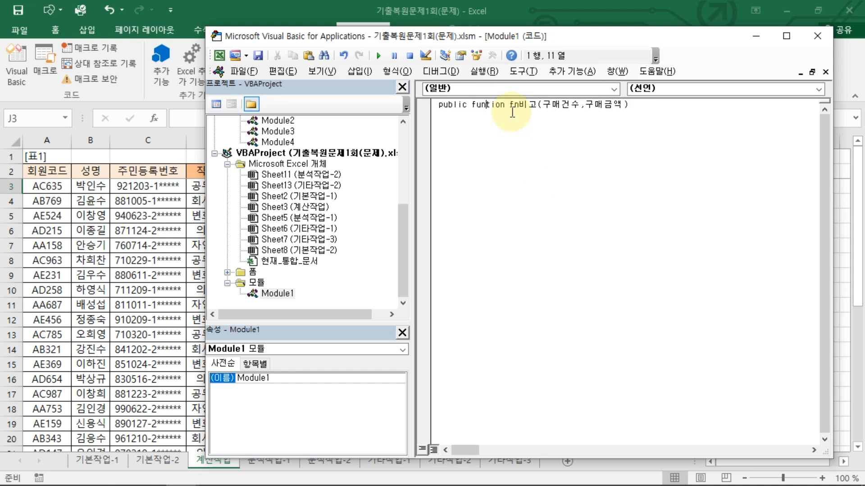
key("Return")
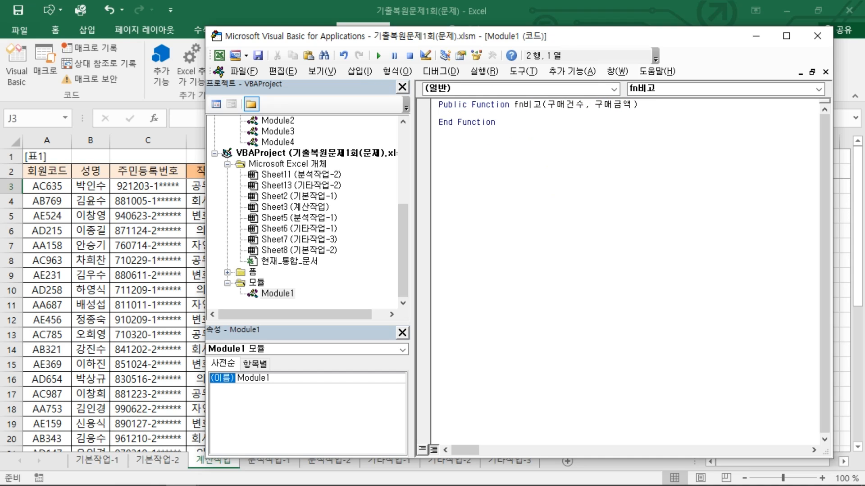
key("Return")
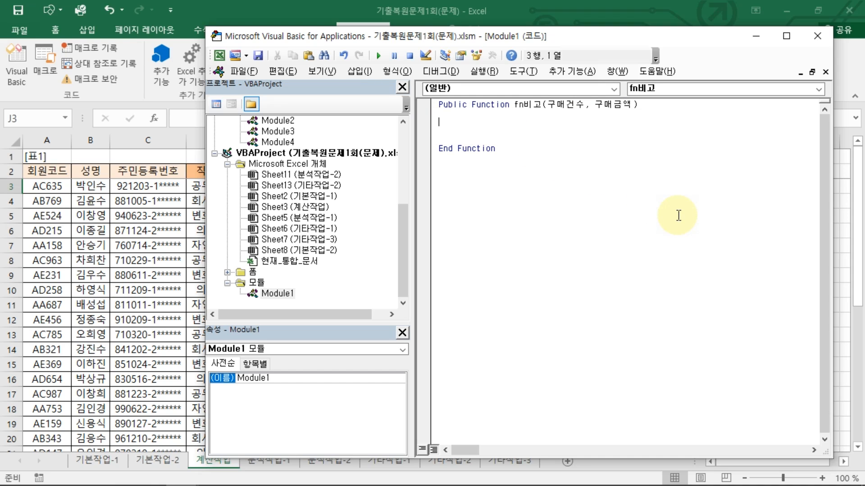
Start the function body with the condition If 구매건수 > 50 And 구매금액 >= 15000000 Then.
type("if")
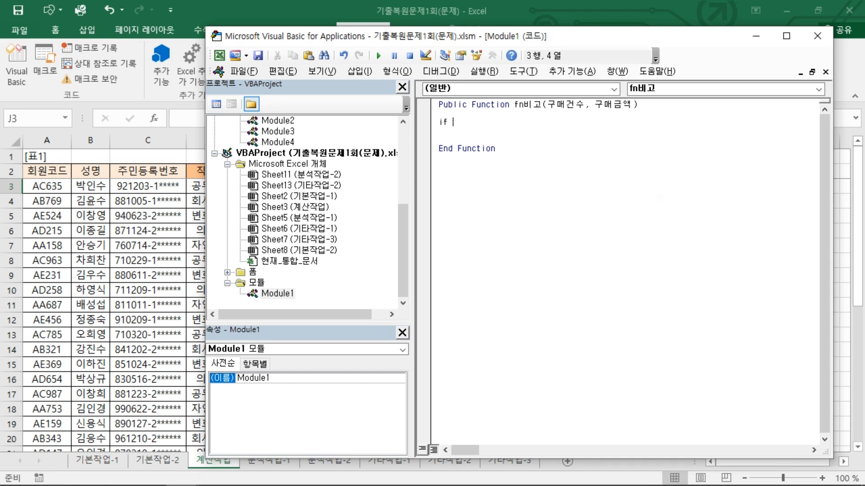
type("구매건ㅅ")
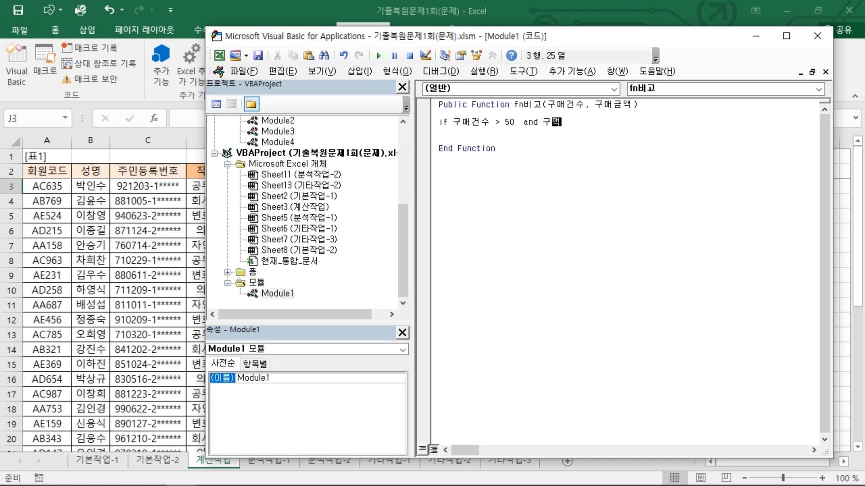
type("금액 > =15000000")
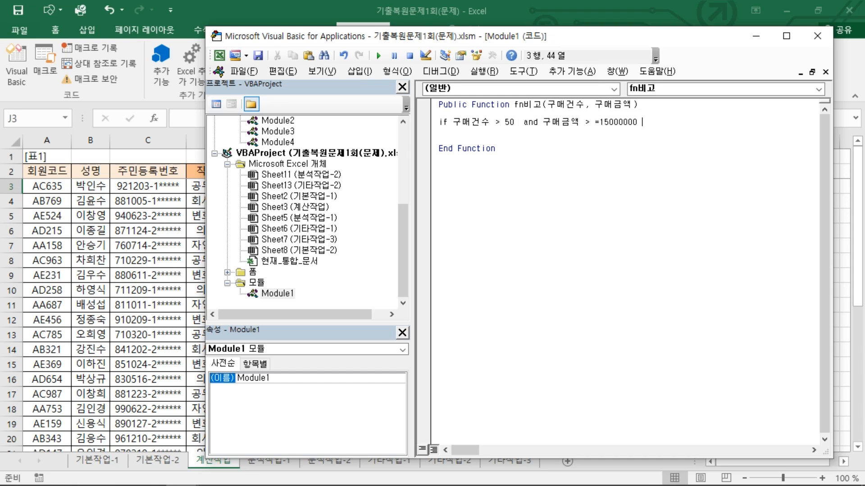
key("Return")
key("Return")
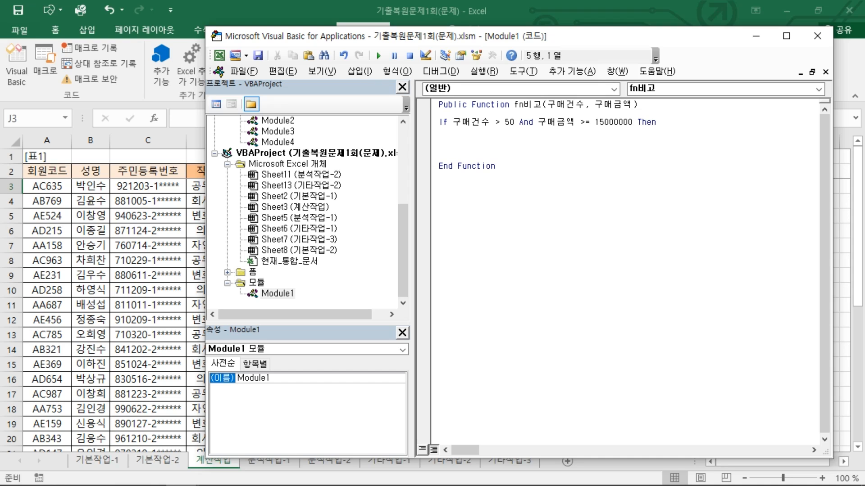
Make the function return "VIP고객" when the If condition is met.
type("fn비고 = \"VIP고객\"")
key("Return")
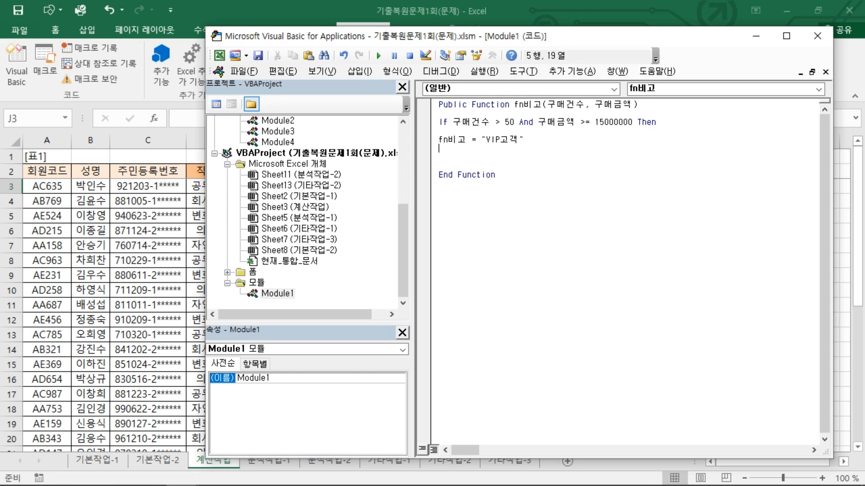
key("BackSpace")
key("Return")
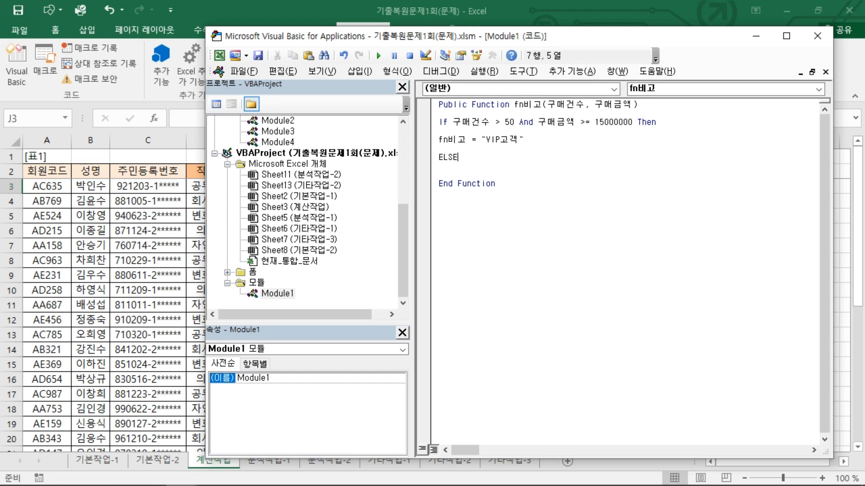
Add an Else branch that sets fn비고 to an empty string "" and close the block with End If.
type("ELSE")
key("Return")
key("Return")
type("ㄹ")
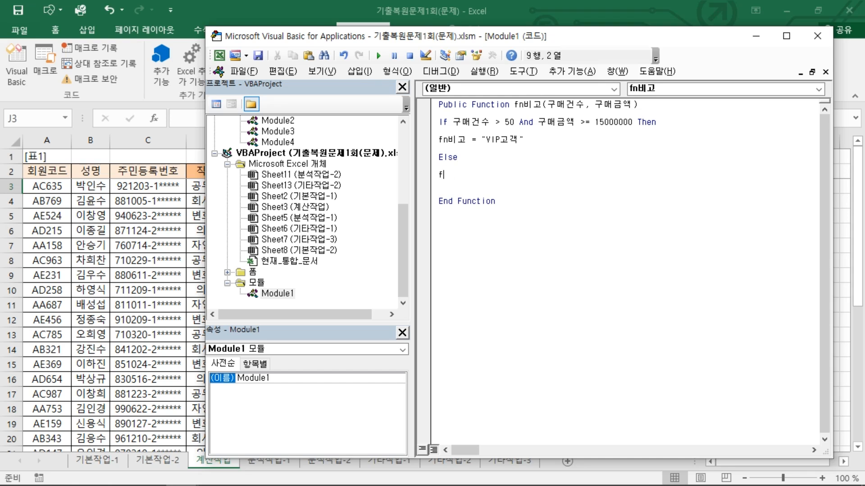
type("n비고 = \"")
key("Return")
key("Return")
type("ㄷ")
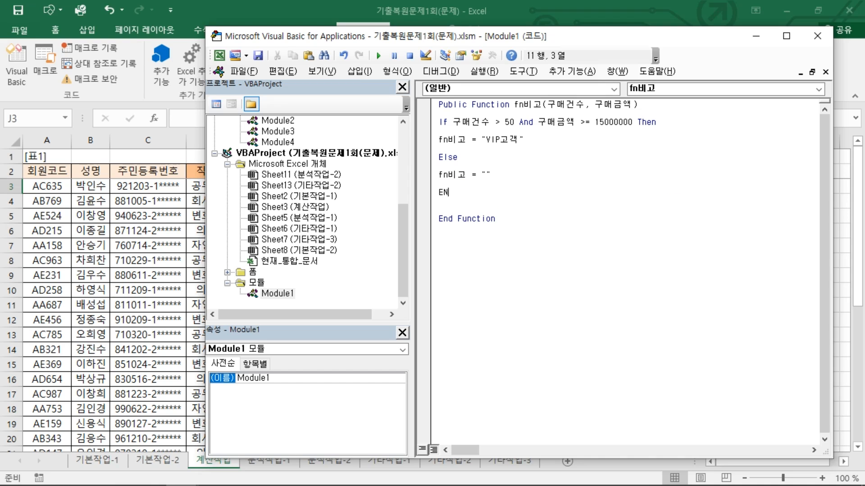
type("NDIF")
key("Return")
Indent both fn비고 assignment lines and change the 구매건수 comparison to >= 50.
left_click(439, 140)
key("Tab")
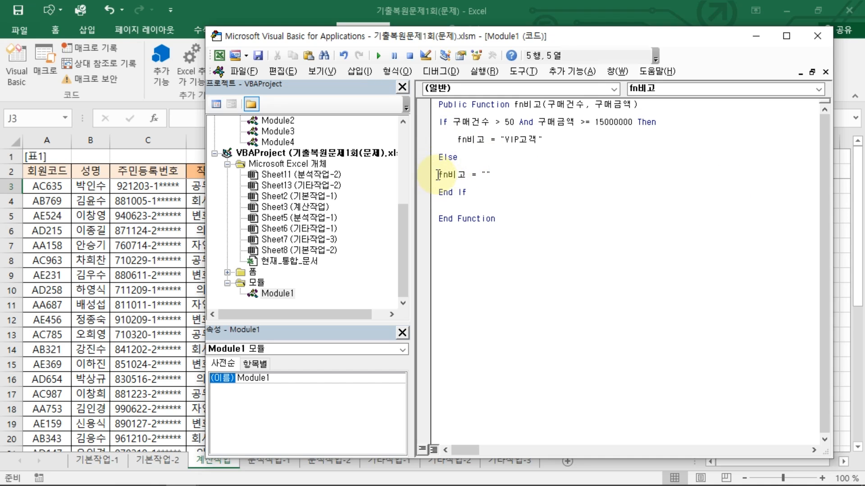
left_click(438, 175)
key("Tab")
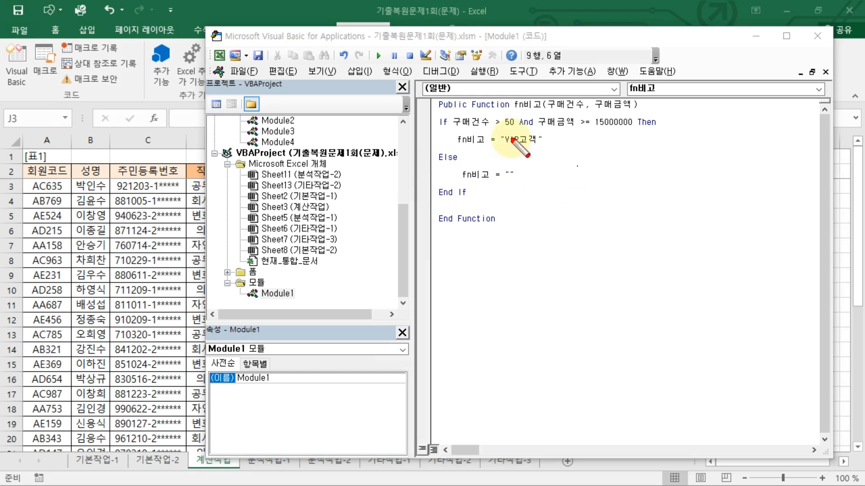
left_click(498, 123)
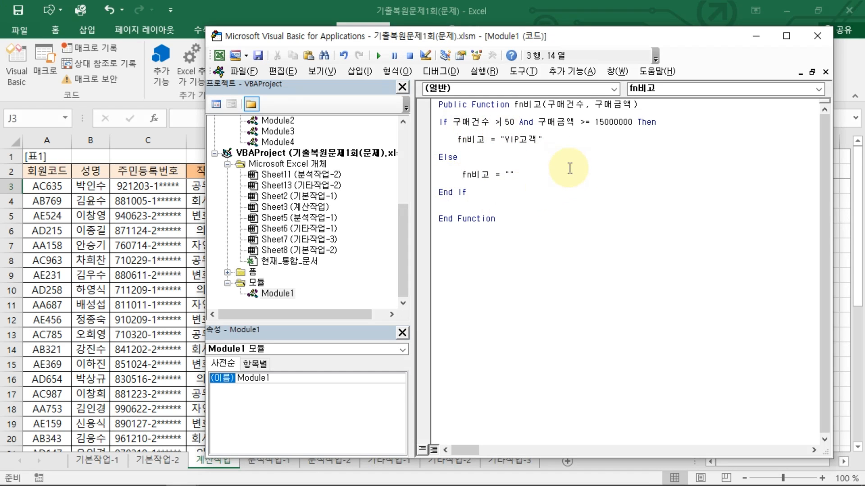
type("=")
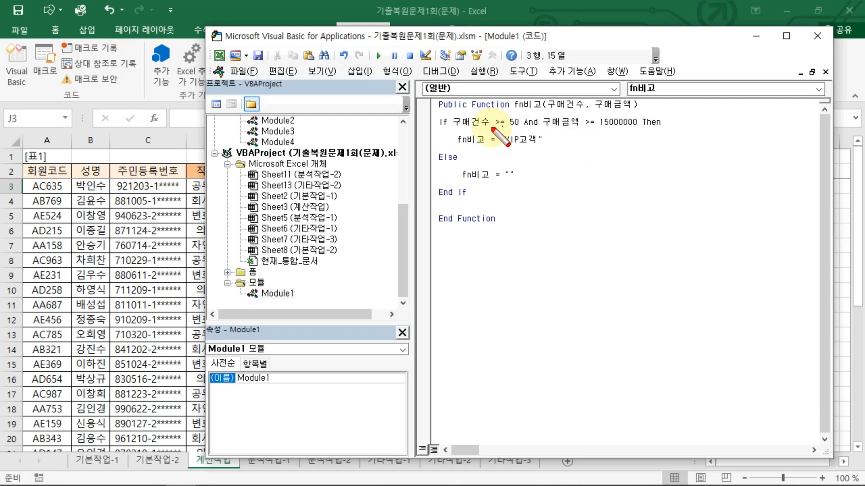
mouse_move(453, 128)
left_mouse_down()
mouse_move(516, 128)
mouse_move(545, 101)
mouse_move(581, 128)
mouse_move(639, 130)
left_mouse_up()
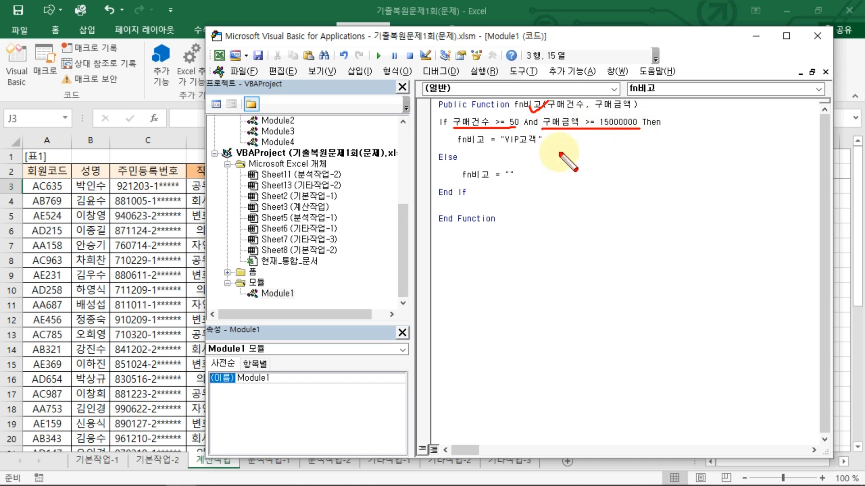
mouse_move(455, 149)
left_mouse_down()
mouse_move(543, 149)
mouse_move(544, 129)
mouse_move(498, 147)
left_mouse_up()
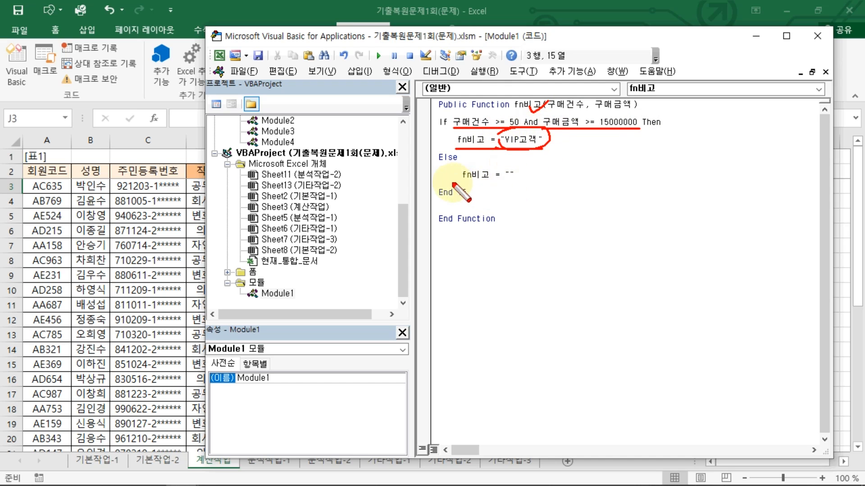
mouse_move(452, 182)
left_mouse_down()
mouse_move(520, 183)
mouse_move(512, 183)
left_mouse_up()
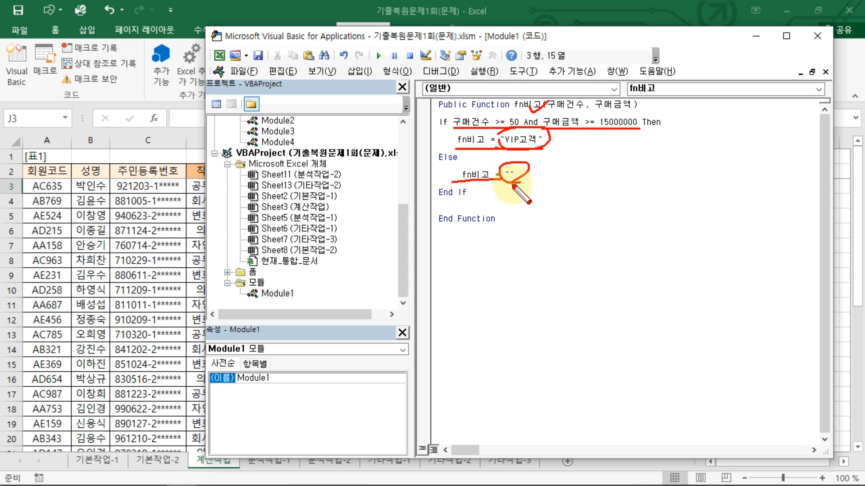
key("Escape")
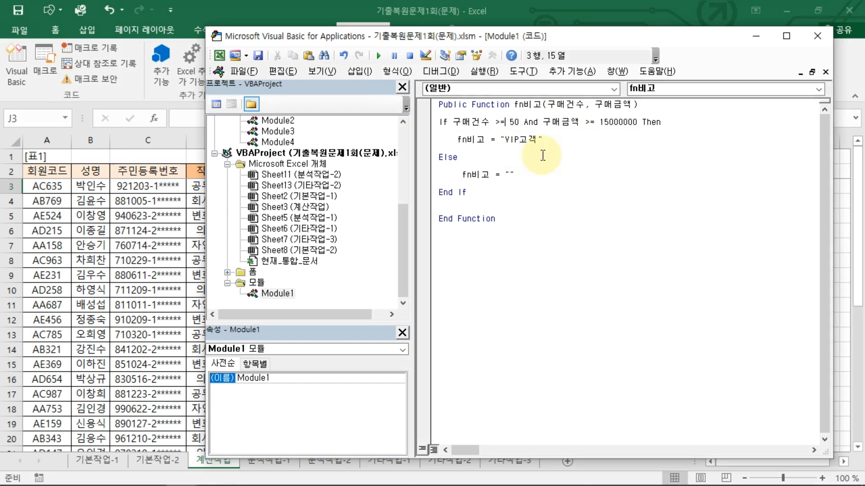
Close the Visual Basic editor and insert the user-defined (사용자 정의) function fn비고 of this workbook into J3.
left_click(817, 36)
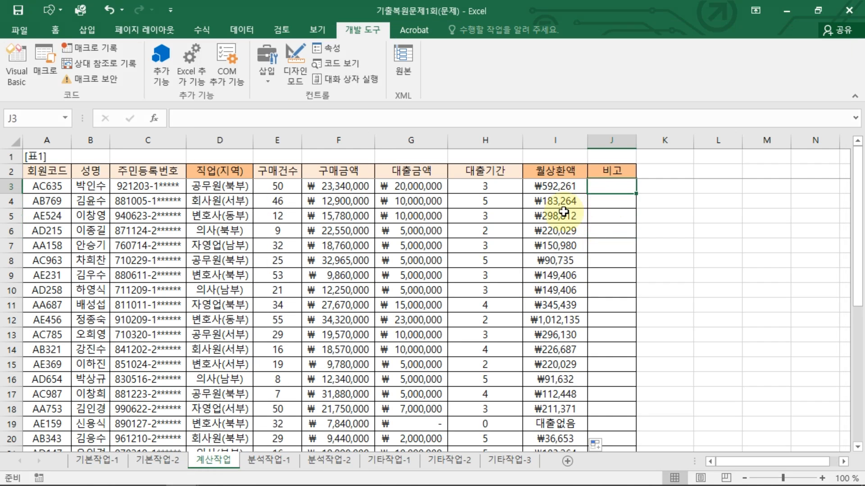
left_click(203, 30)
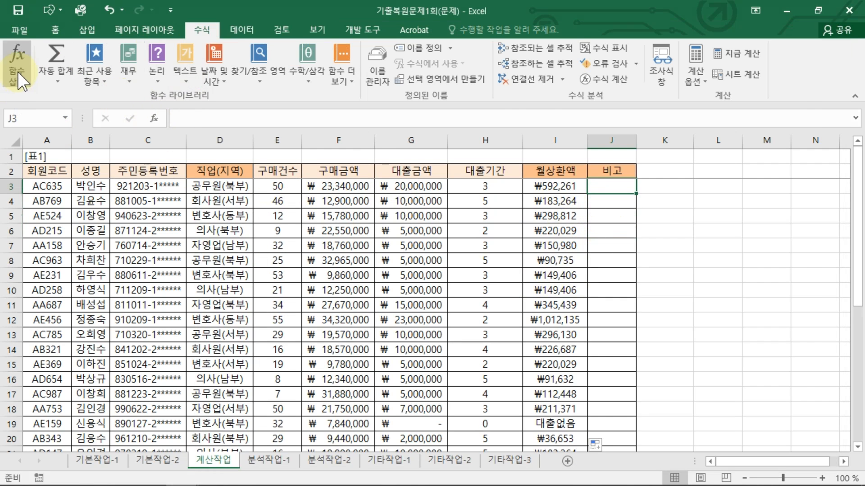
left_click(17, 59)
left_click(620, 172)
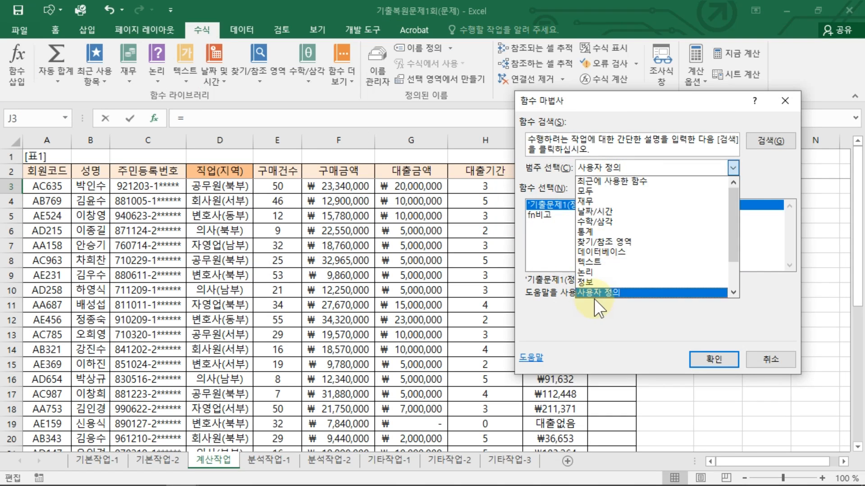
left_click(593, 288)
left_click(557, 215)
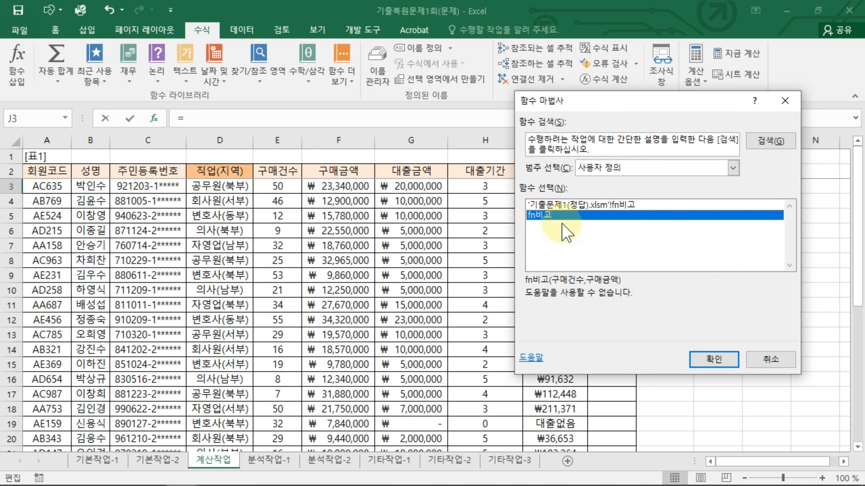
left_click(727, 361)
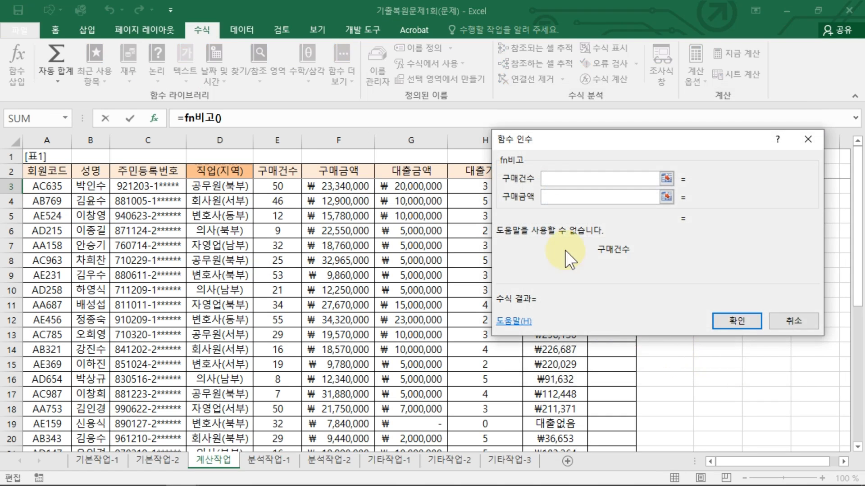
Set the fn비고 arguments to E3 for 구매건수 and F3 for 구매금액 and enter the formula.
left_click(279, 190)
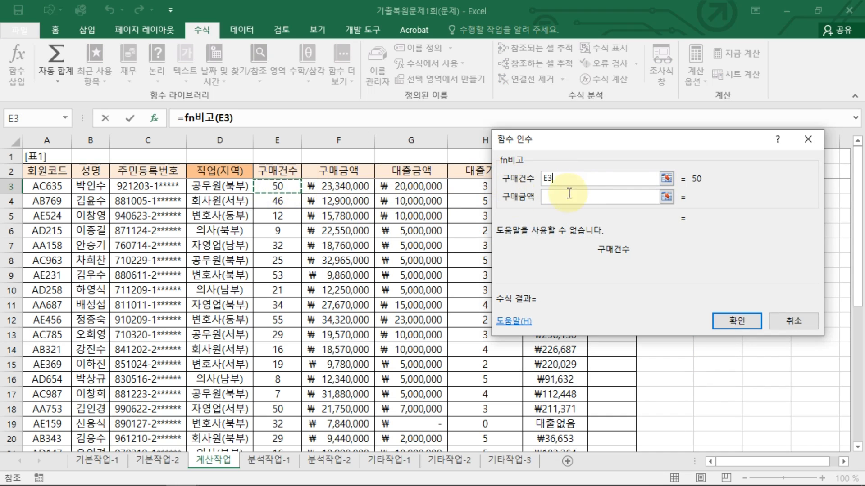
left_click_drag(596, 145, 490, 202)
left_click(328, 188)
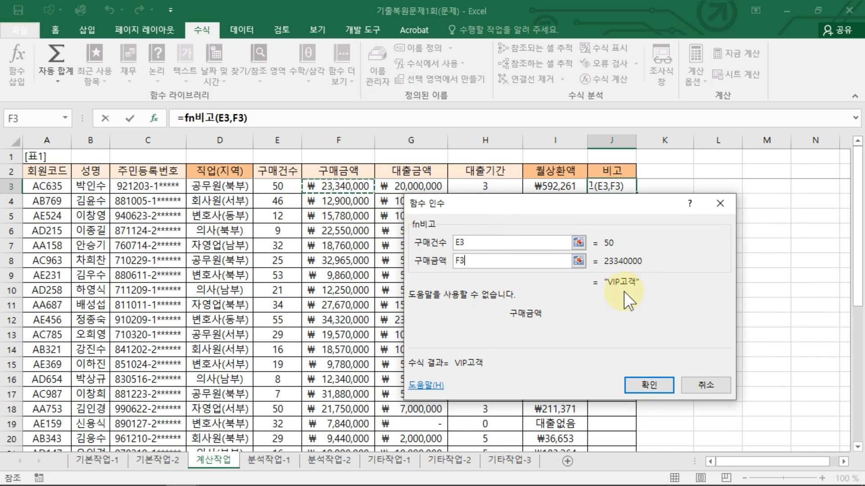
left_click(650, 383)
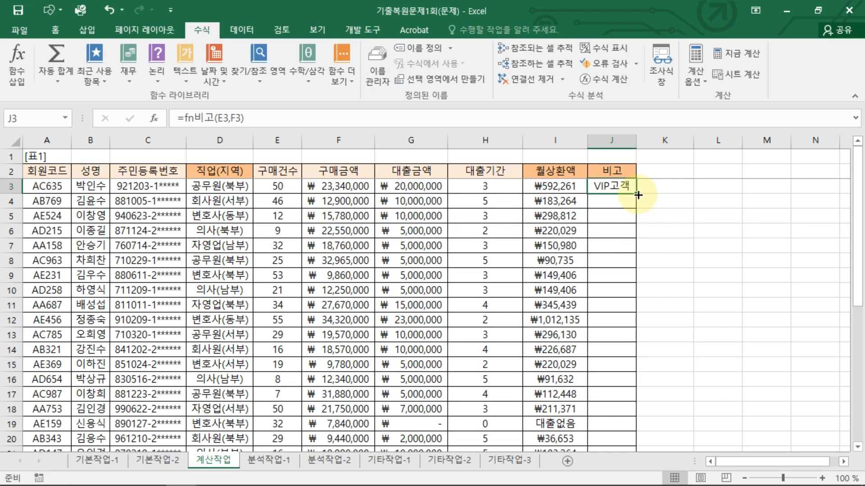
Fill the fn비고 formula from J3 down the 비고 column and check the filled rows down to [표2].
double_click(635, 194)
scroll(627, 380, "down", 1)
scroll(627, 380, "down", 4)
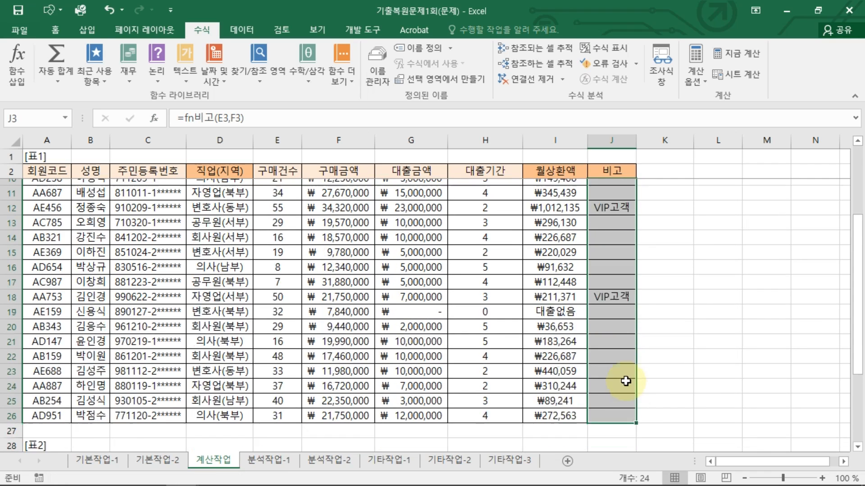
left_click(608, 201)
scroll(585, 289, "down", 2)
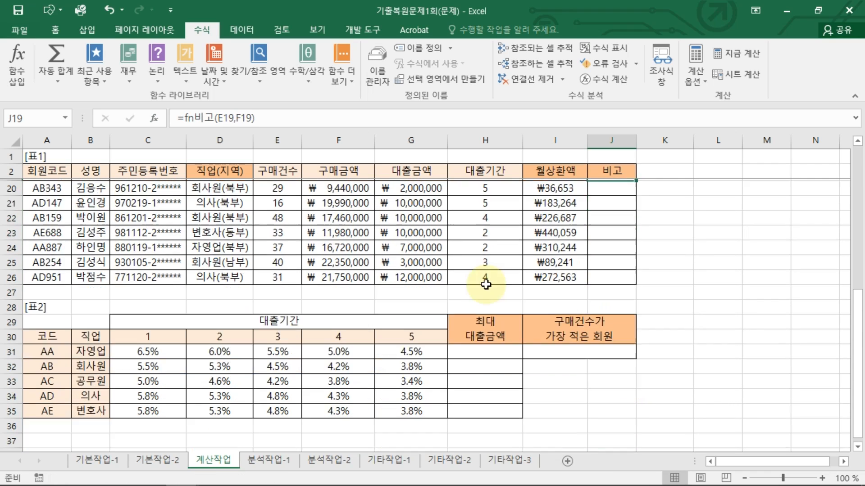
left_click(411, 231)
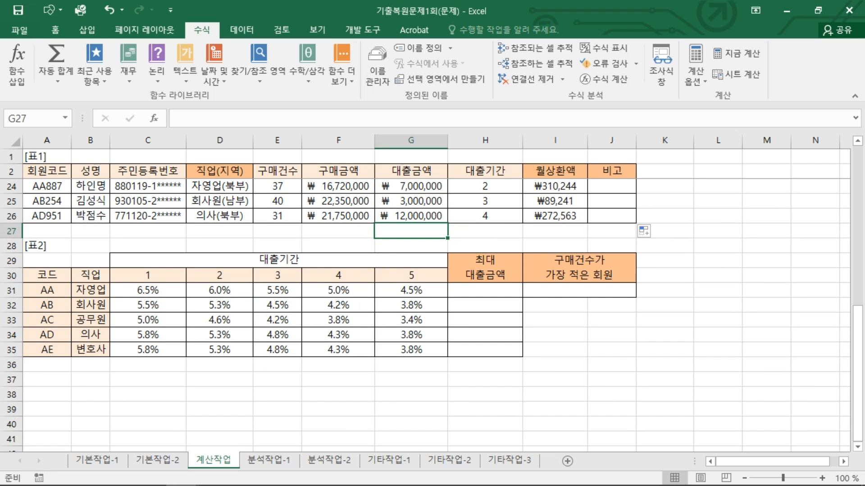
Select the first 최대 대출금액 cell, H31, in [표2].
left_click(492, 293)
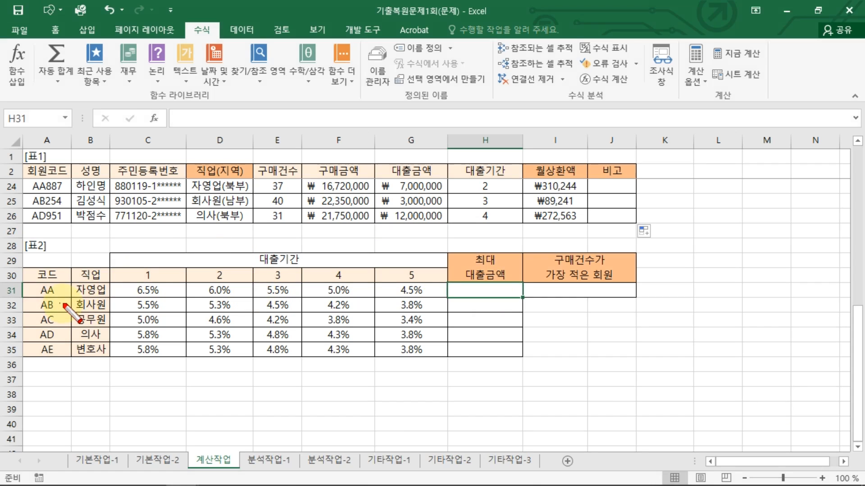
left_click_drag(67, 285, 61, 303)
mouse_move(502, 284)
left_mouse_down()
mouse_move(468, 284)
mouse_move(449, 299)
left_mouse_up()
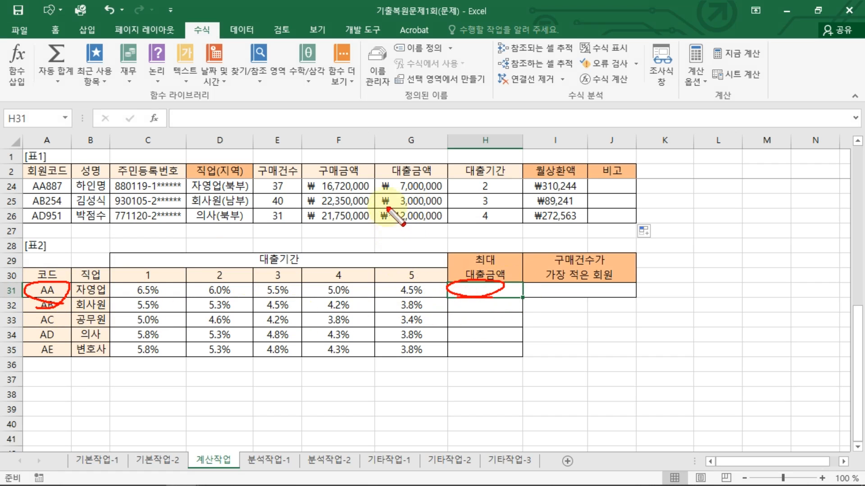
left_click_drag(395, 216, 410, 228)
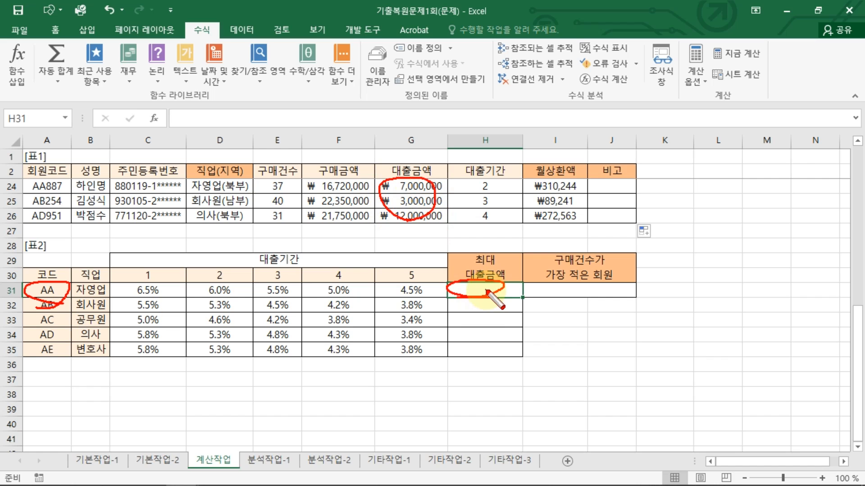
mouse_move(57, 223)
left_mouse_down()
mouse_move(26, 203)
mouse_move(56, 224)
left_mouse_up()
mouse_move(37, 261)
left_mouse_down()
mouse_move(43, 230)
mouse_move(51, 232)
left_mouse_up()
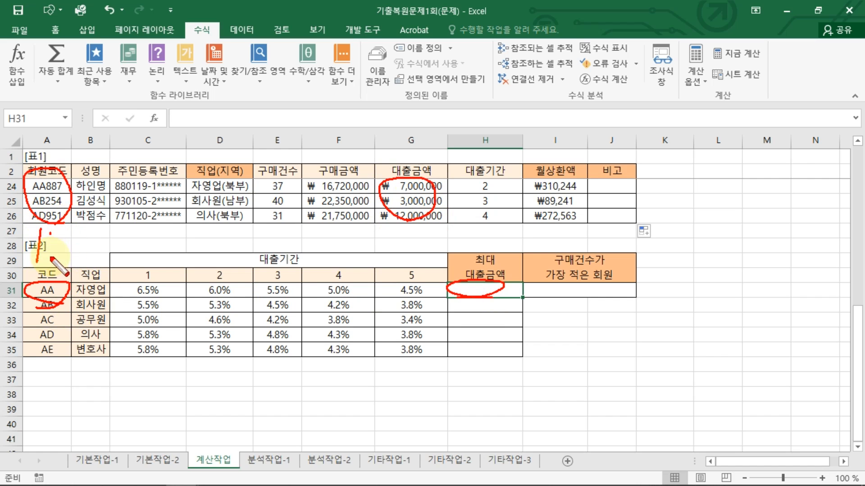
left_click_drag(103, 186, 376, 194)
left_click_drag(438, 207, 473, 284)
key("Escape")
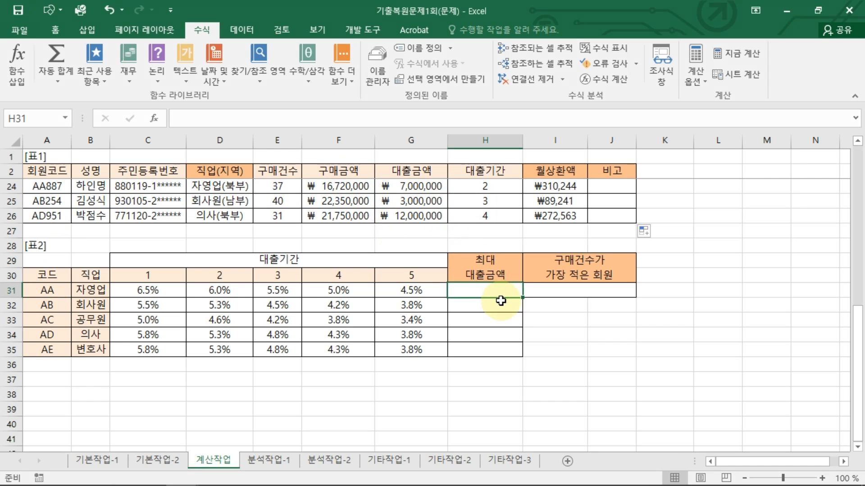
Begin the 최대 대출금액 formula in H31 with the MAXA function and an IF nested inside it.
type("=")
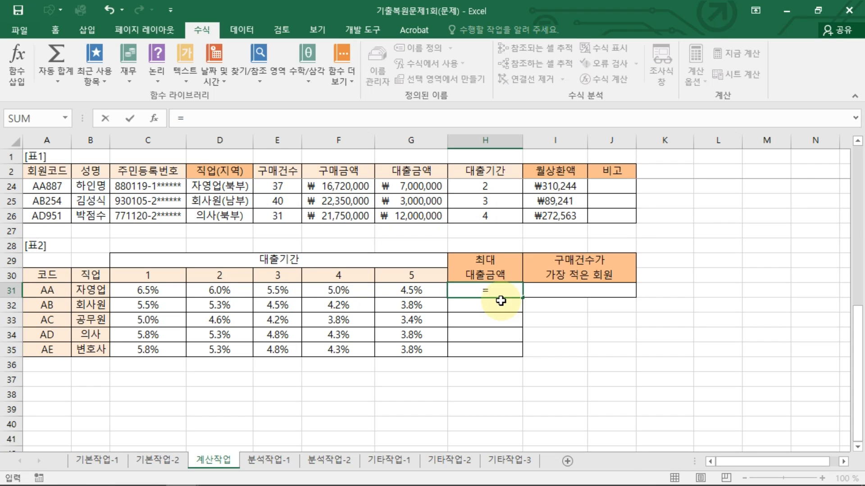
type("MA")
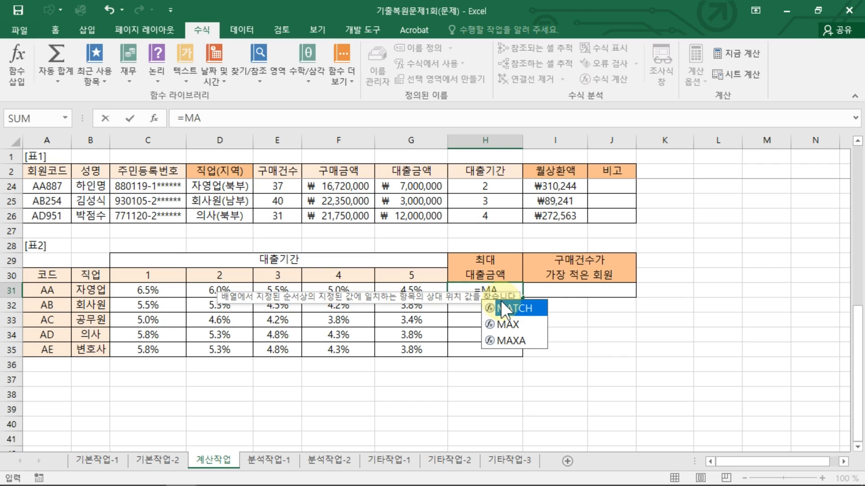
type("XA")
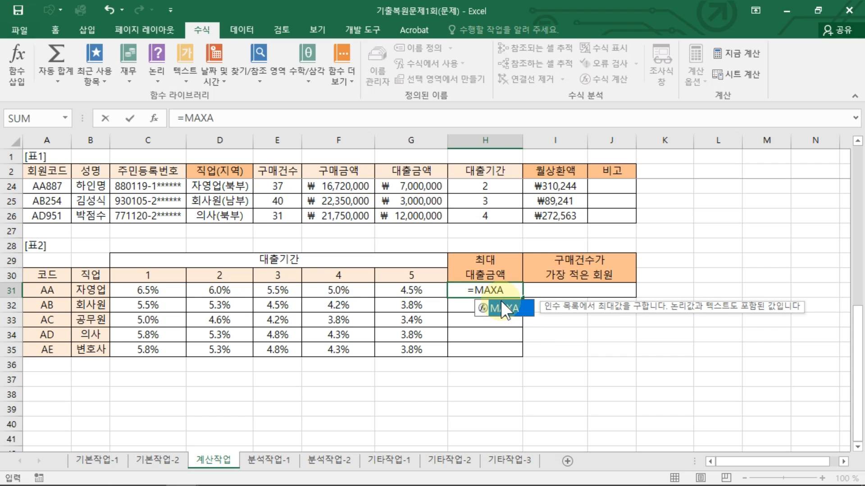
double_click(501, 303)
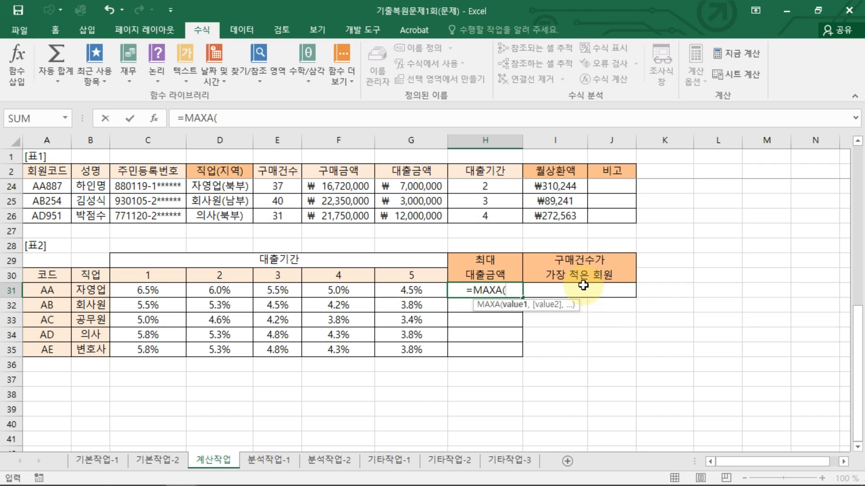
type("IF")
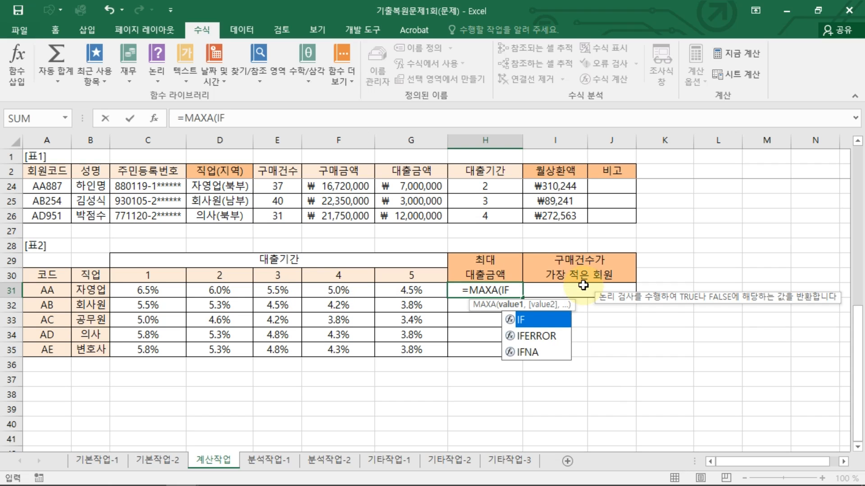
type("(")
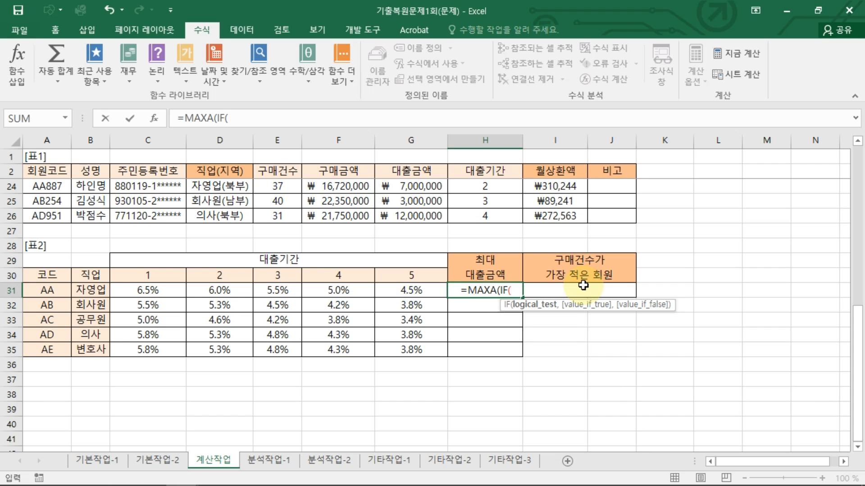
key("ctrl+2")
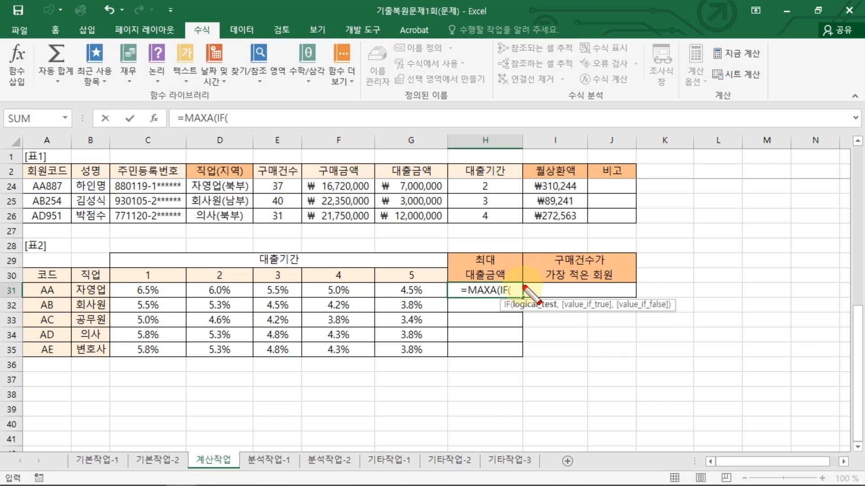
mouse_move(523, 284)
left_mouse_down()
mouse_move(560, 309)
mouse_move(535, 317)
left_mouse_up()
key("Escape")
Add the parenthesised IF condition comparing LEFT($A$3:$A$26,2) of the 회원코드 column with the code in A31.
left_click(517, 292)
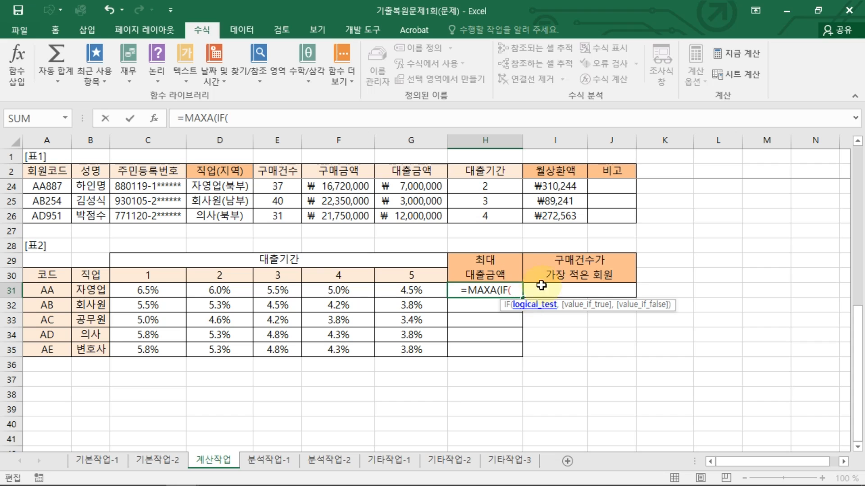
type("(")
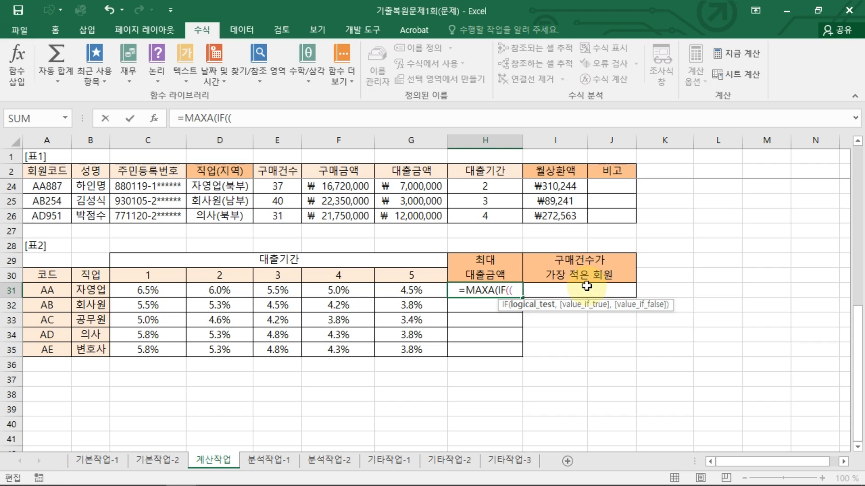
type("LEFT(")
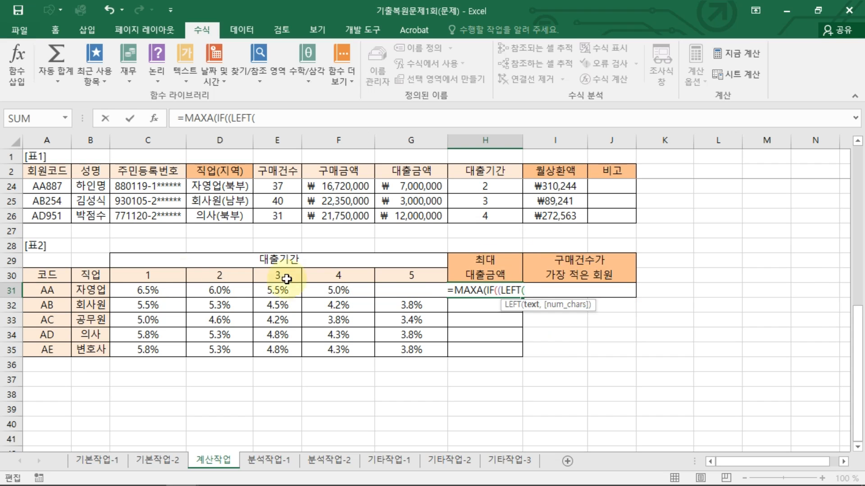
scroll(62, 230, "up", 4)
scroll(59, 221, "up", 3)
left_click_drag(53, 171, 70, 409)
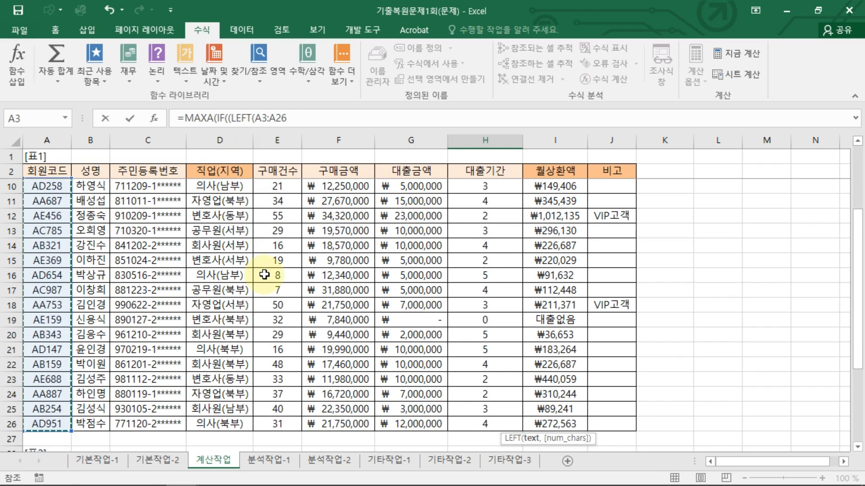
key("F4")
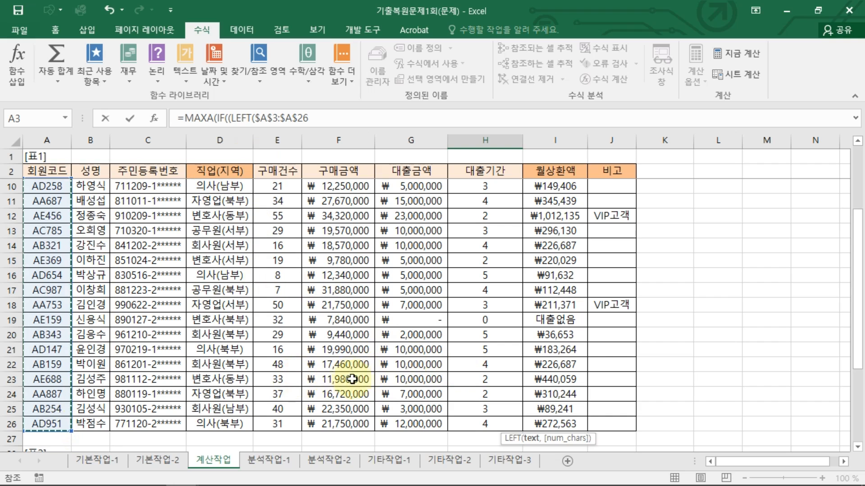
scroll(352, 380, "down", 4)
type(",2)=")
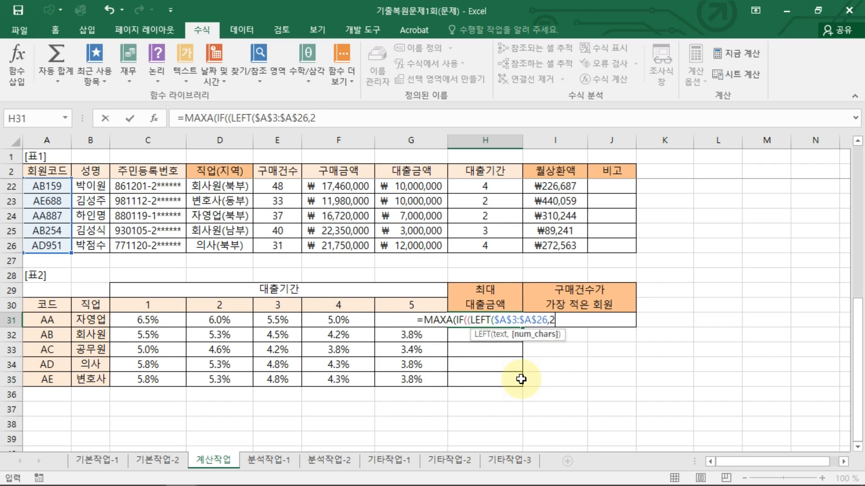
left_click(50, 319)
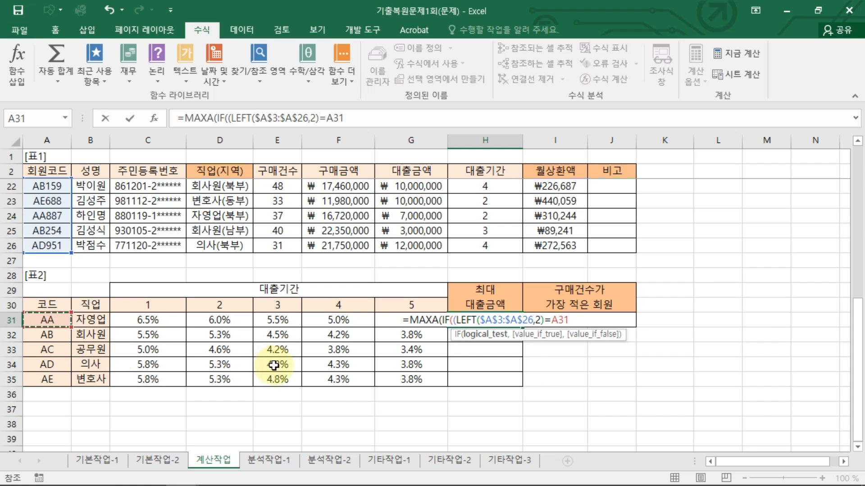
key("ctrl+shift+d")
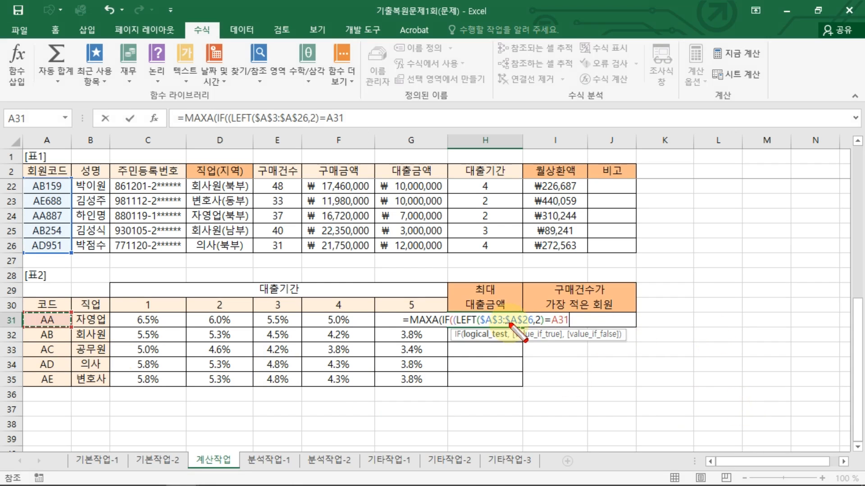
mouse_move(504, 323)
left_mouse_down()
mouse_move(501, 367)
mouse_move(518, 358)
left_mouse_up()
left_click_drag(554, 326, 641, 326)
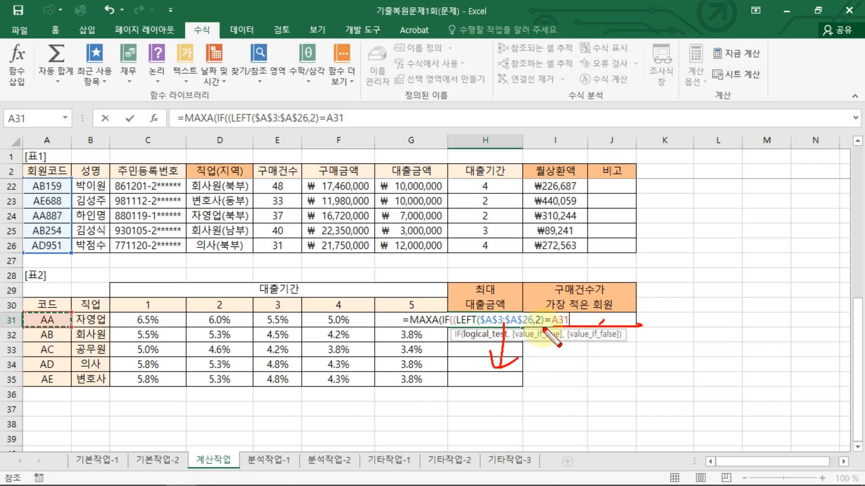
key("ctrl+shift+d")
key("F4")
key("F4")
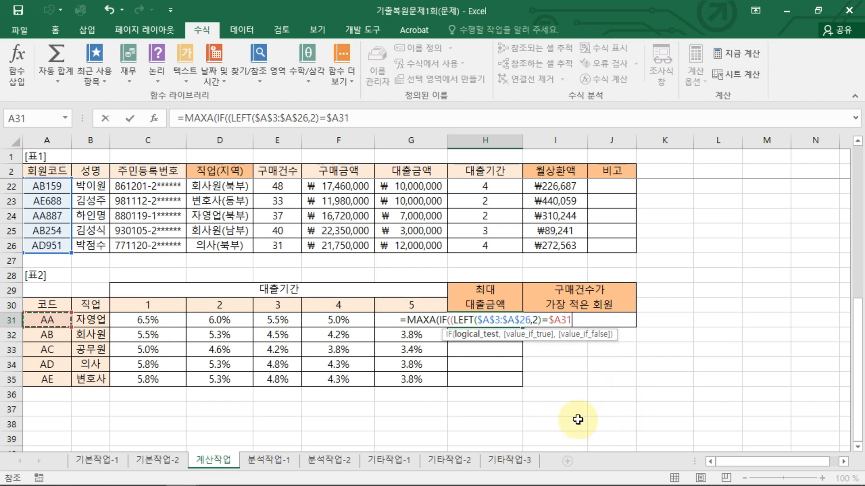
key("F4")
key("F4")
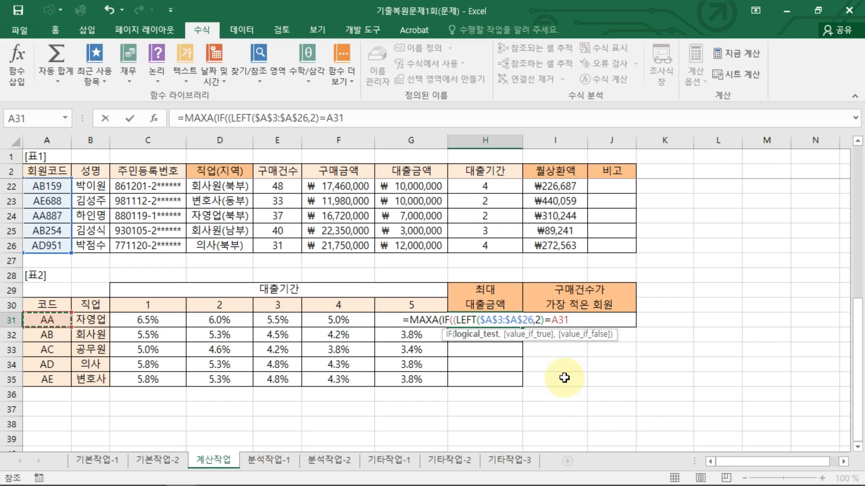
Supply the absolute 대출금액 range $G$3:$G$26 as the IF's true value and close the formula with two parentheses.
type(",")
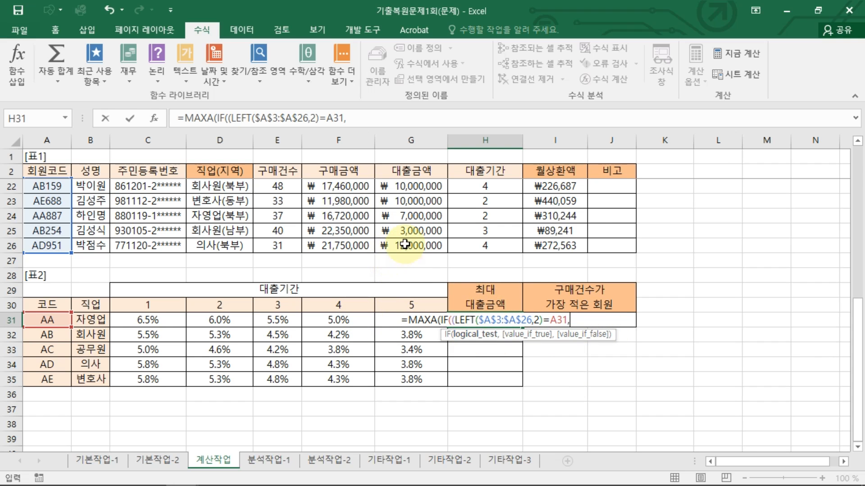
scroll(418, 245, "up", 6)
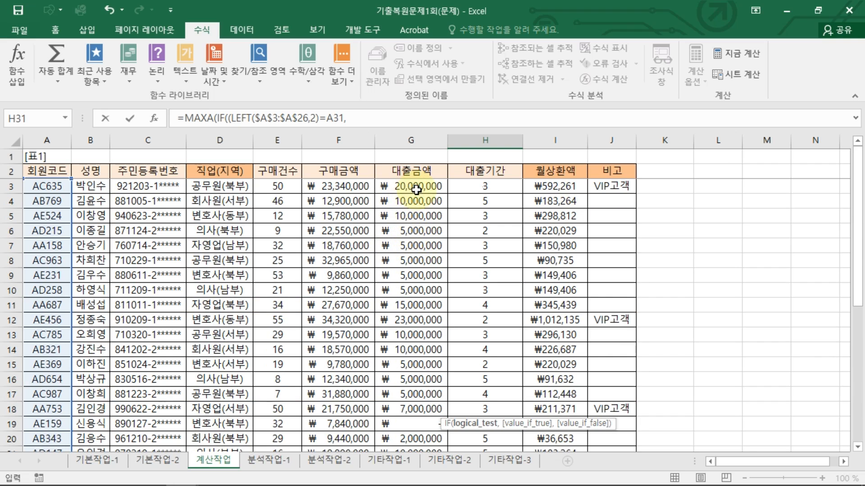
left_click_drag(422, 188, 427, 421)
scroll(441, 389, "down", 4)
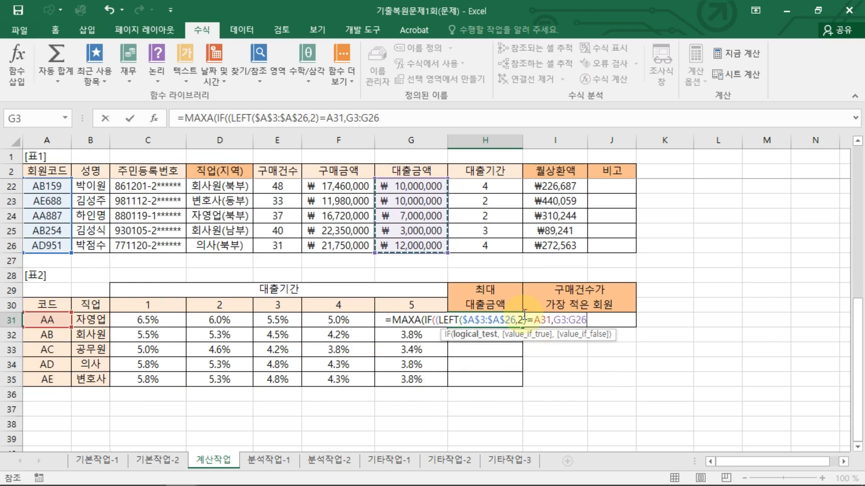
key("F4")
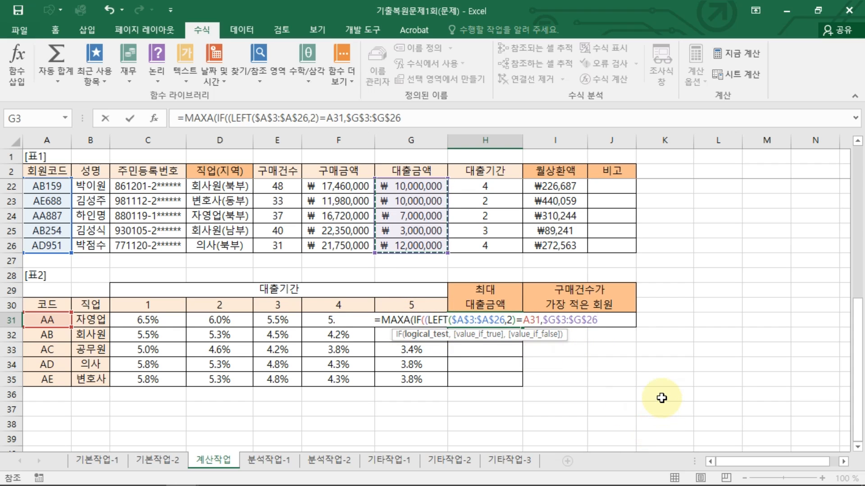
type(")")
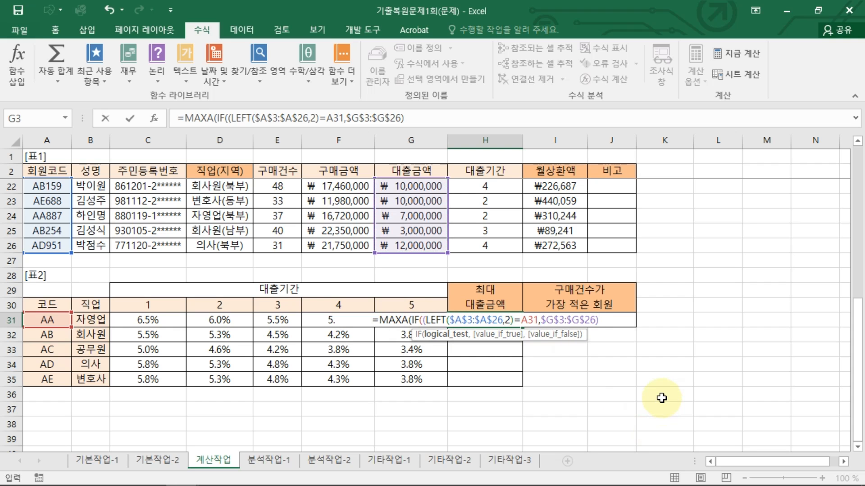
type(")")
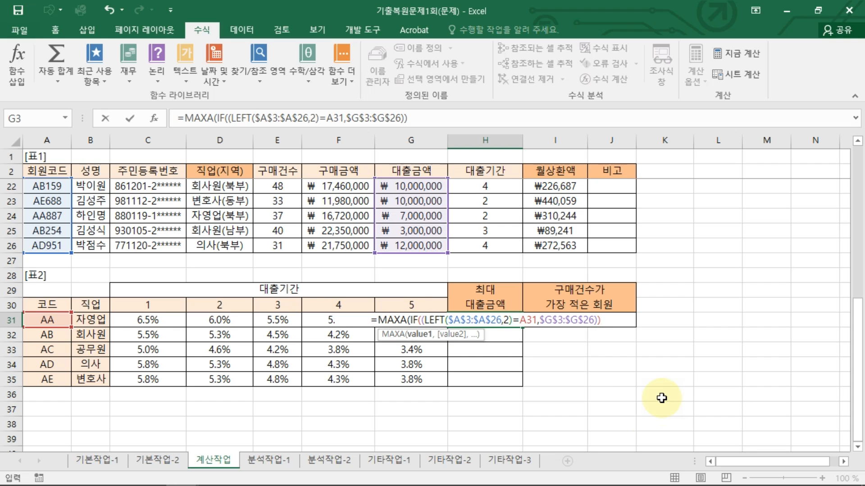
Try to enter the H31 formula as an array formula.
key("ctrl+shift+Return")
key("Return")
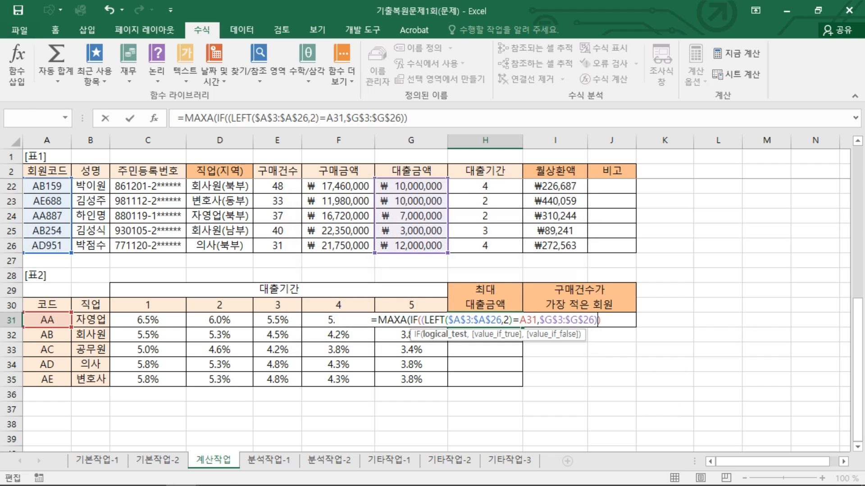
left_click(538, 323)
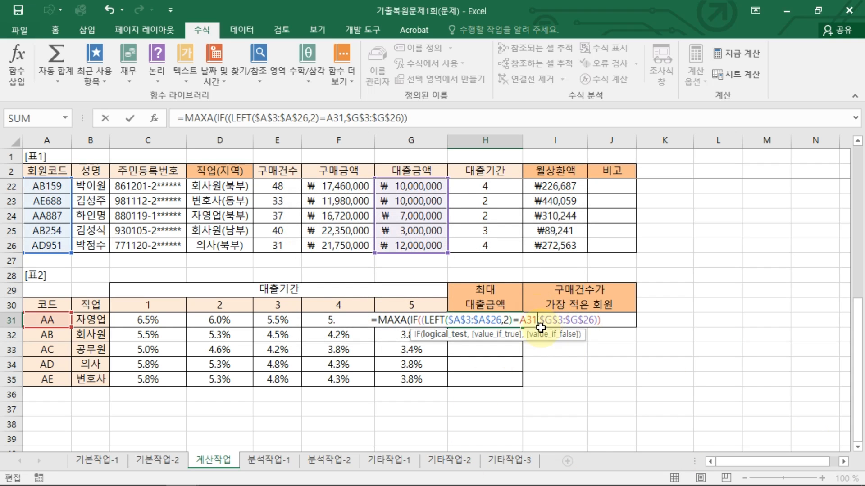
left_click(424, 322)
left_click(486, 359)
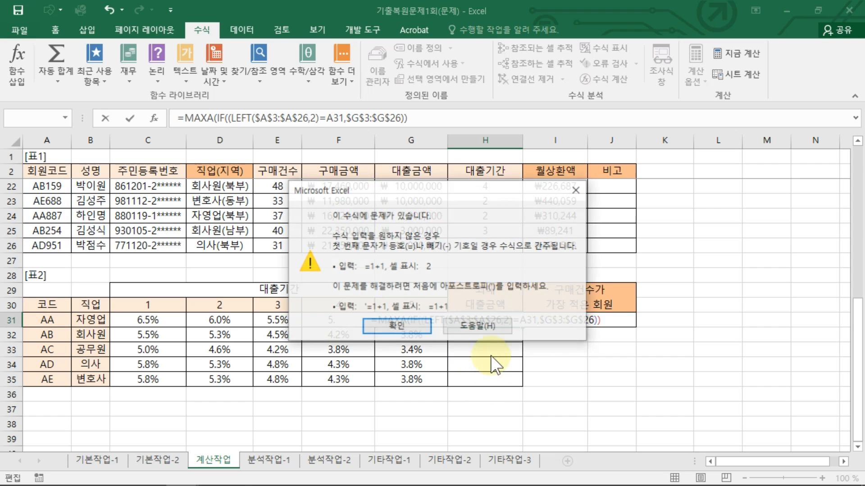
left_click(424, 328)
key("ctrl+2")
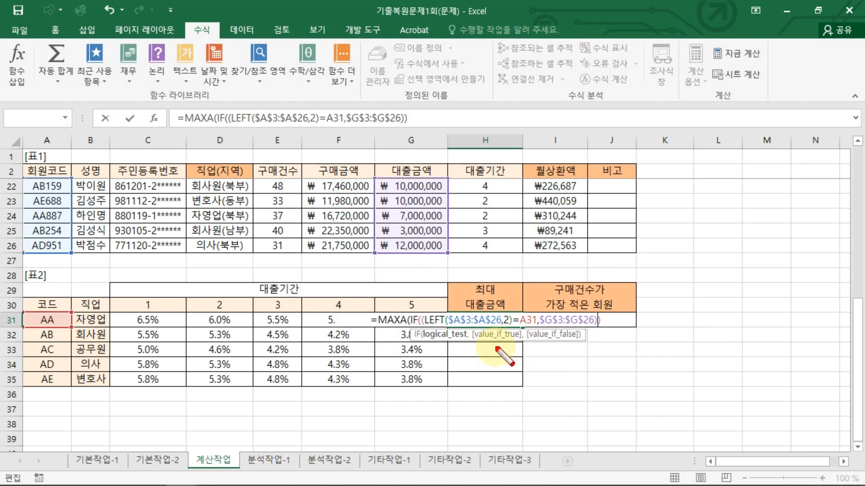
mouse_move(488, 354)
left_mouse_down()
mouse_move(493, 373)
mouse_move(498, 367)
left_mouse_up()
mouse_move(509, 362)
left_mouse_down()
mouse_move(555, 363)
mouse_move(540, 382)
mouse_move(568, 380)
left_mouse_up()
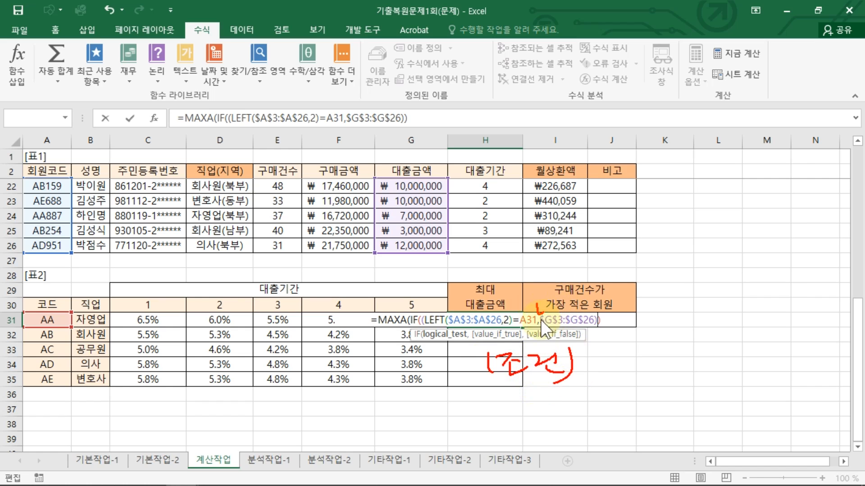
key("Escape")
Close the IF condition with a parenthesis after A31, and fill the formula as an array formula from H31 through H35.
type(")")
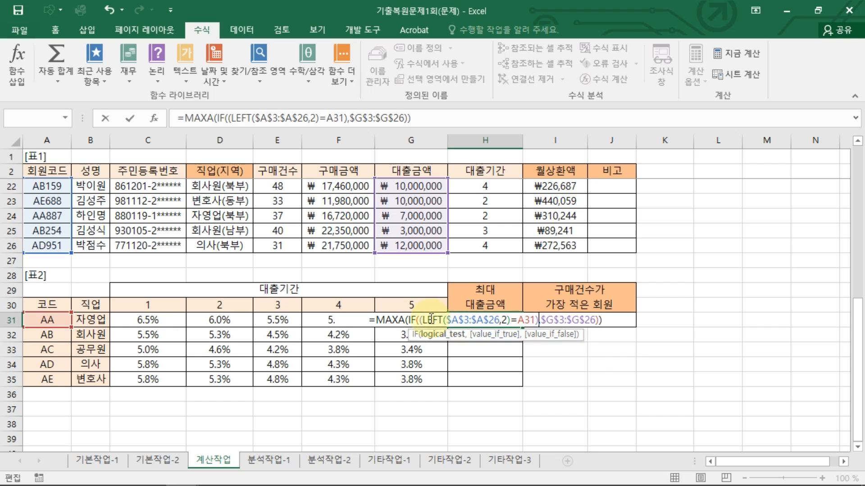
left_click_drag(420, 320, 522, 321)
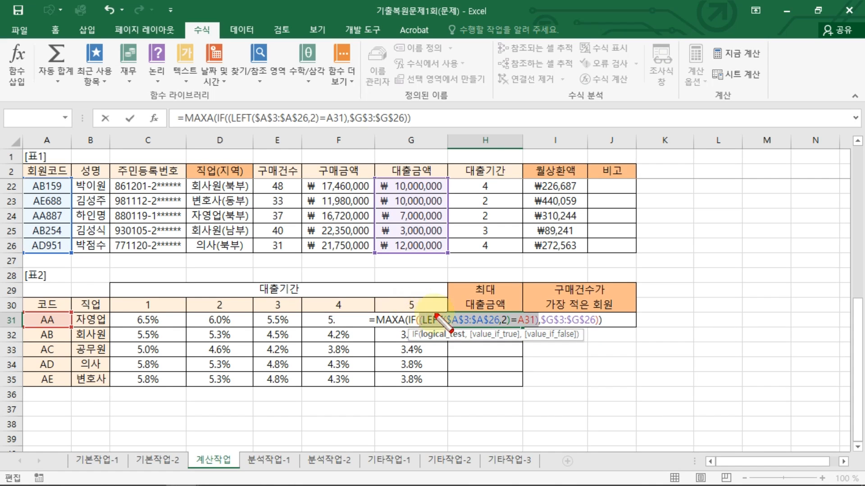
mouse_move(454, 359)
left_mouse_down()
mouse_move(451, 378)
mouse_move(498, 366)
mouse_move(503, 357)
left_mouse_up()
left_click(590, 320)
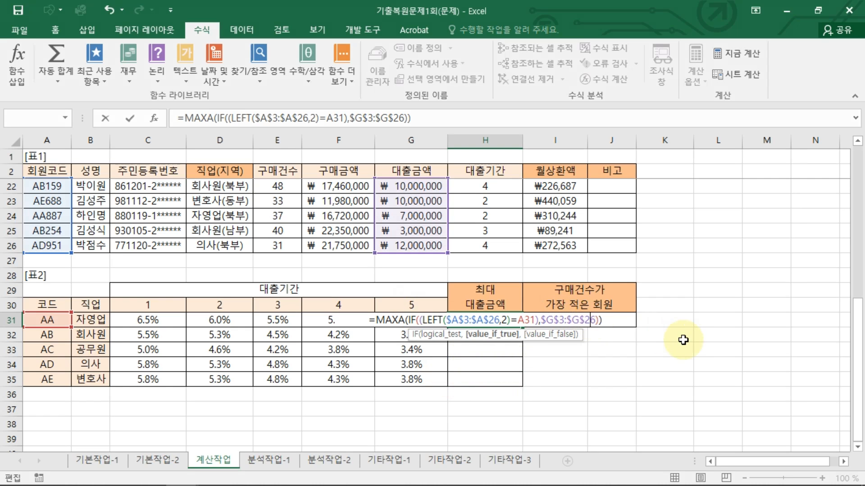
key("ctrl+shift+Return")
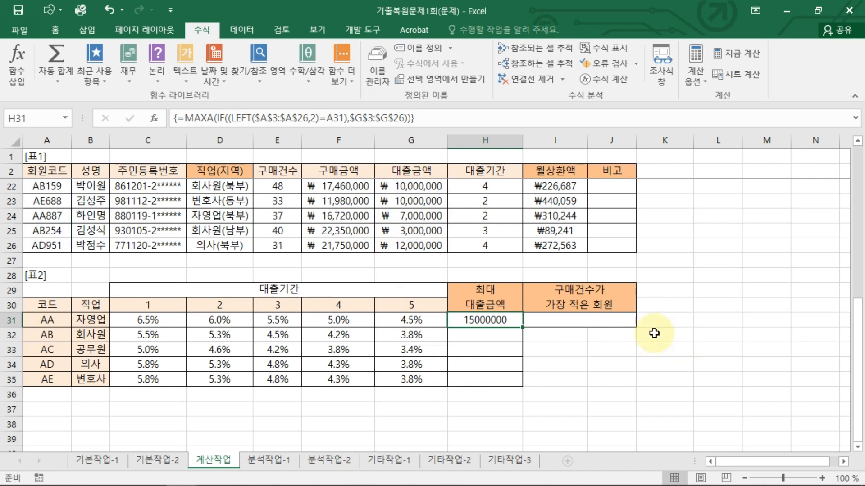
double_click(523, 328)
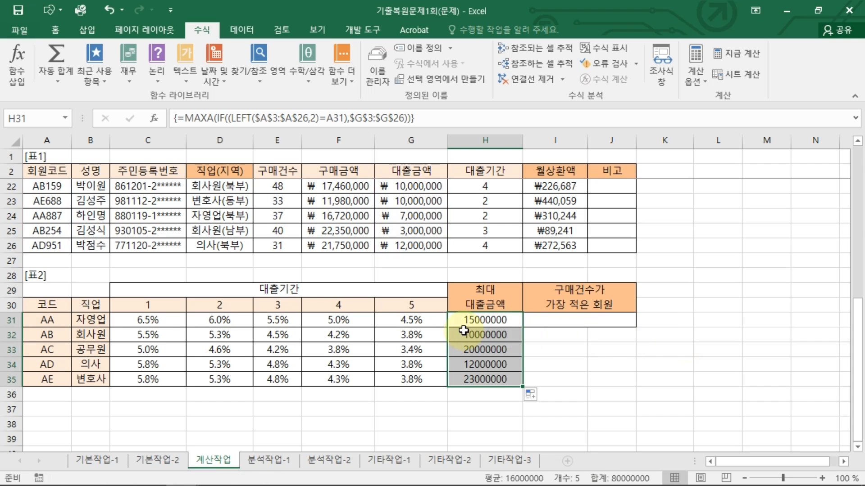
Wrap the MAXA expression in H31 in a TEXT function and open its format argument.
double_click(480, 320)
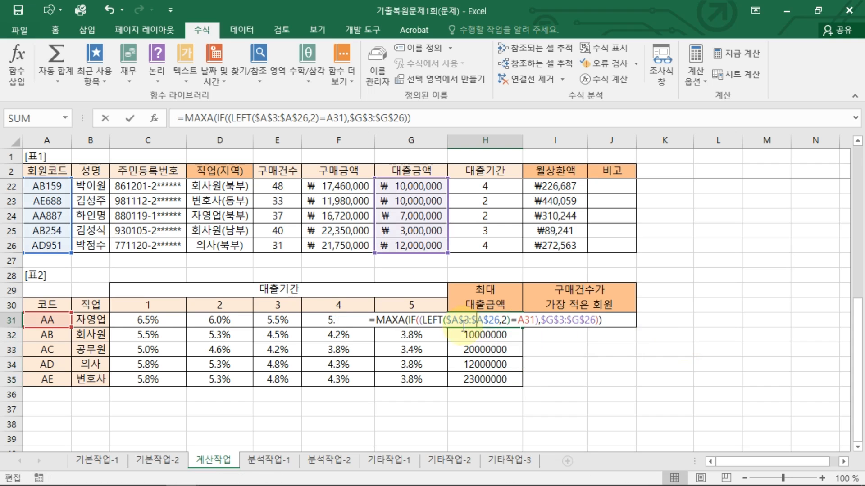
left_click(370, 321)
type("TEXT")
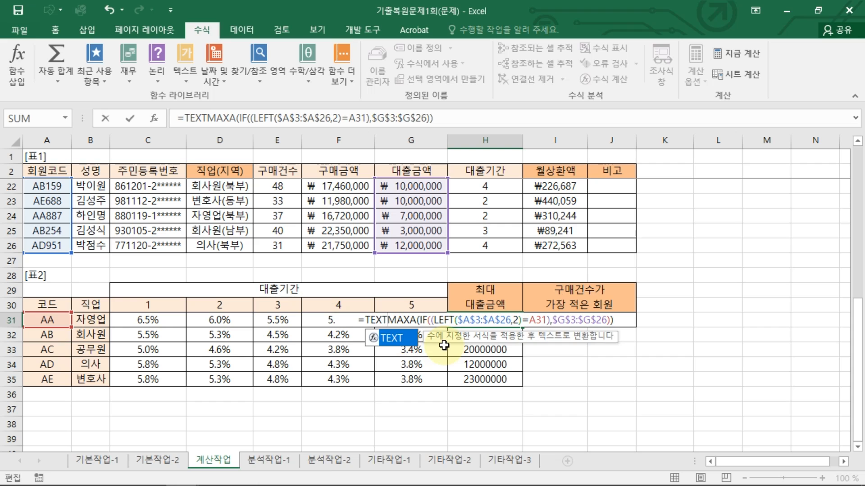
type("(")
type(",\"")
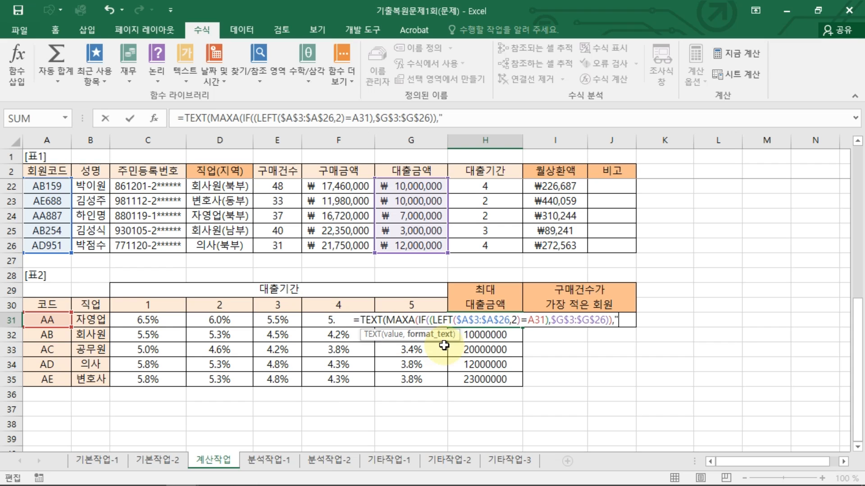
Set the TEXT format in the H31 formula to "₩#,###원" and close the function.
type("₩")
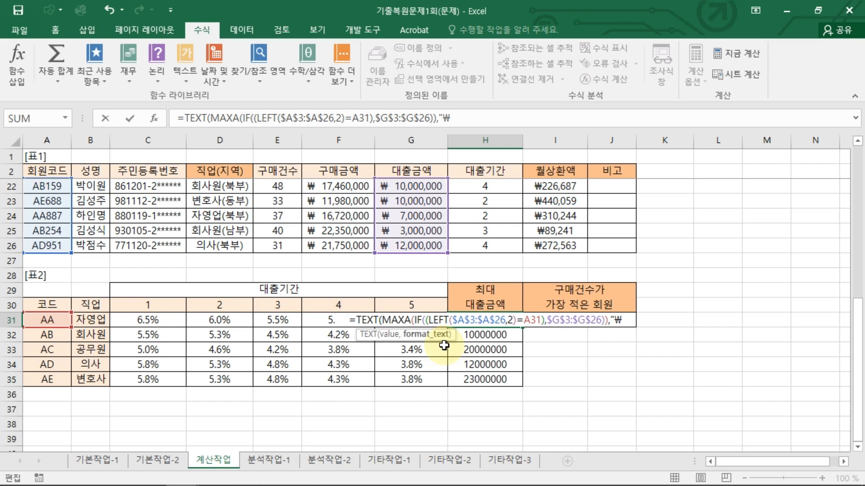
type("#,##0")
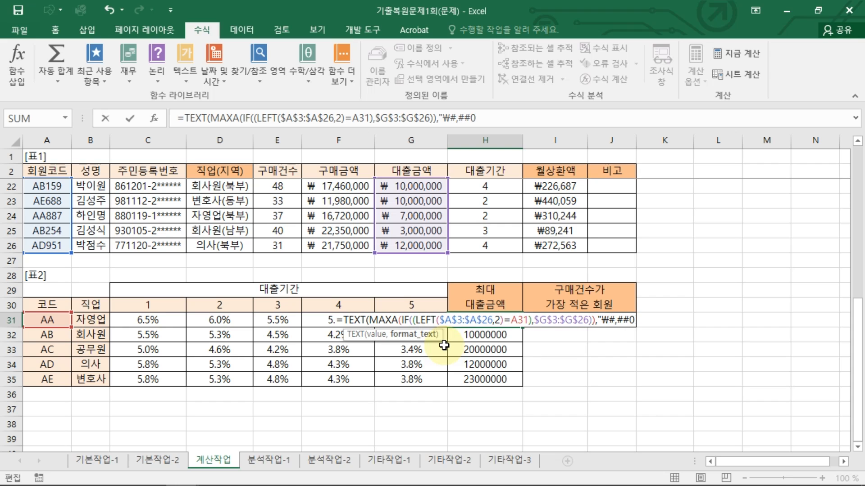
key("BackSpace")
type("##\"")
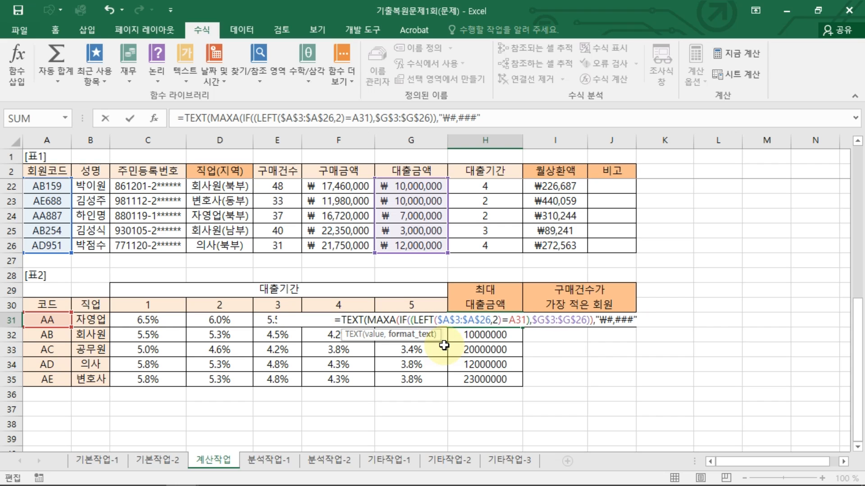
key("BackSpace")
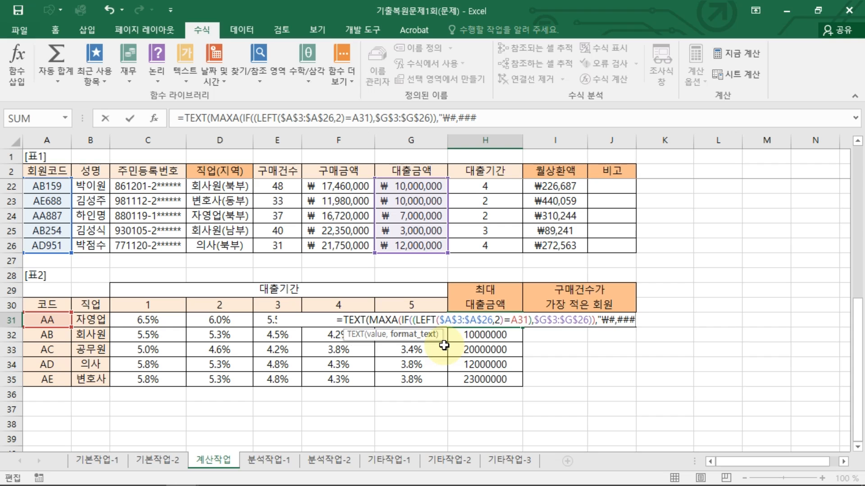
type("원\")")
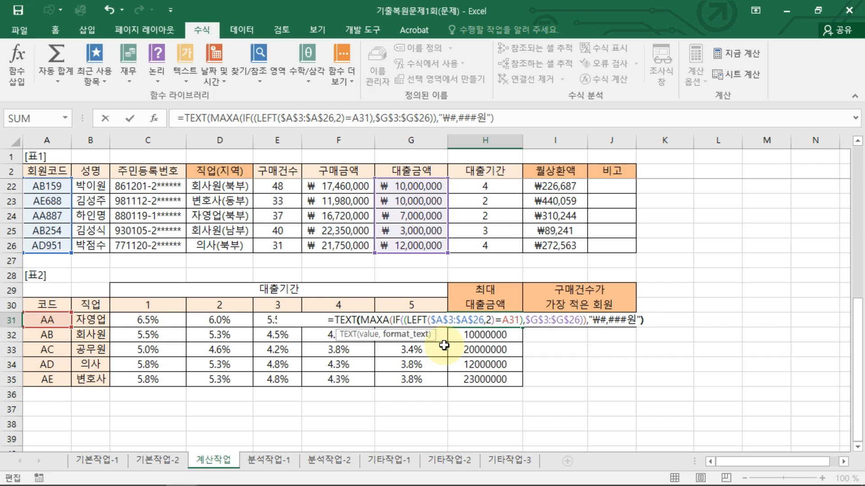
Enter the TEXT-wrapped formula in H31 as an array formula and fill it down through H35.
left_click_drag(353, 331, 550, 330)
mouse_move(653, 345)
left_mouse_down()
mouse_move(663, 303)
mouse_move(653, 349)
left_mouse_up()
key("Escape")
key("ctrl+shift+Return")
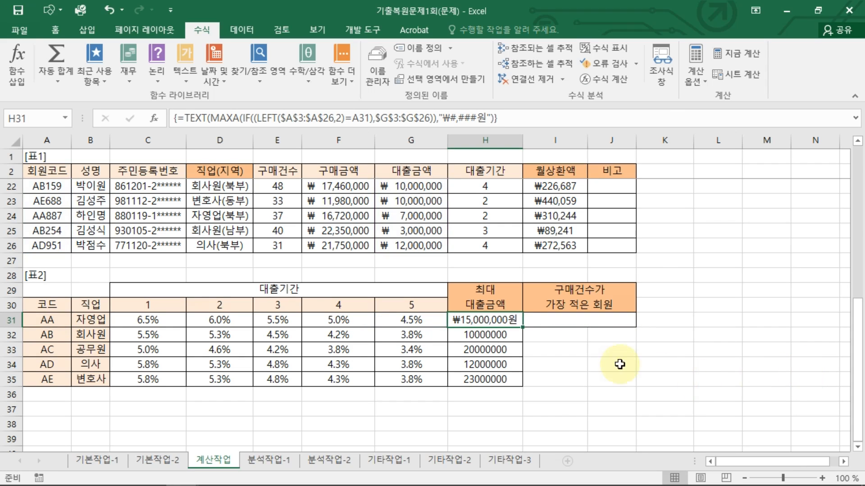
double_click(522, 328)
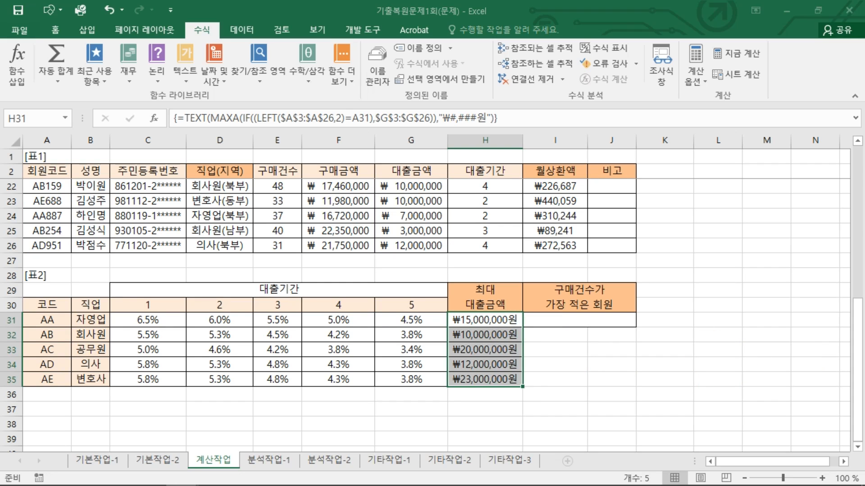
key("Down")
left_click(511, 317)
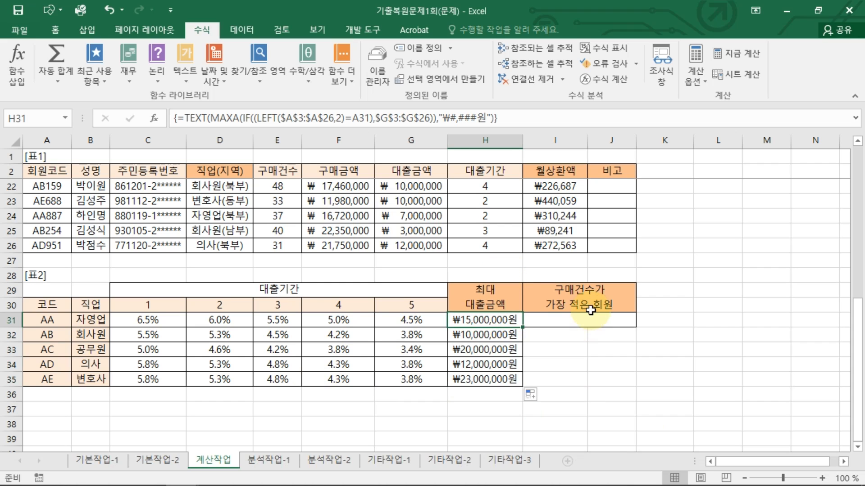
Begin the 구매건수가 가장 적은 회원 formula in I31 with the INDEX function.
left_click(594, 324)
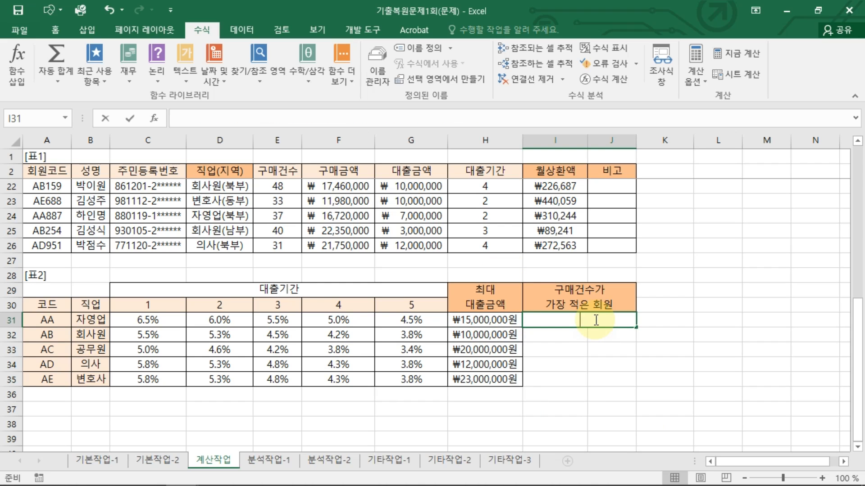
type("=IONM")
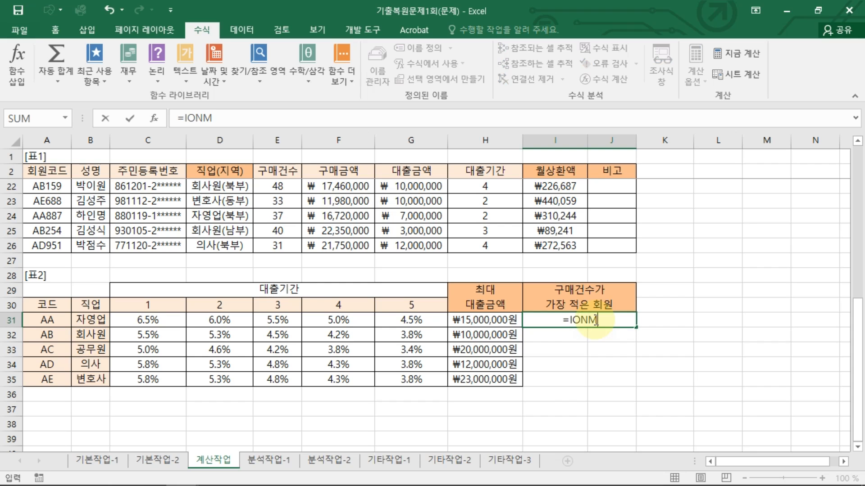
key("BackSpace")
key("BackSpace")
key("BackSpace")
type("N")
key("Tab")
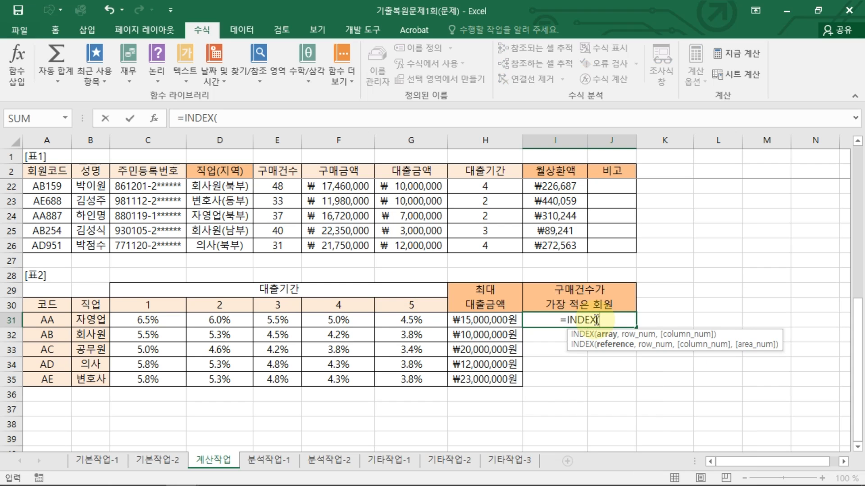
type("범위,행")
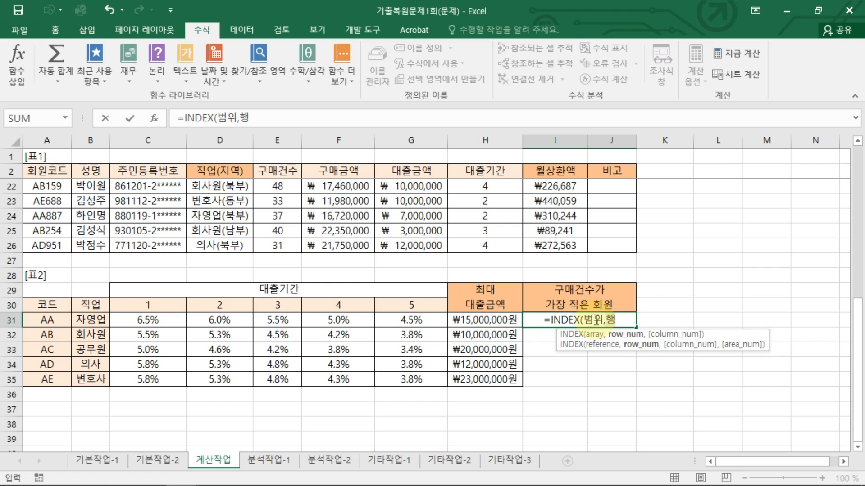
type(",열)")
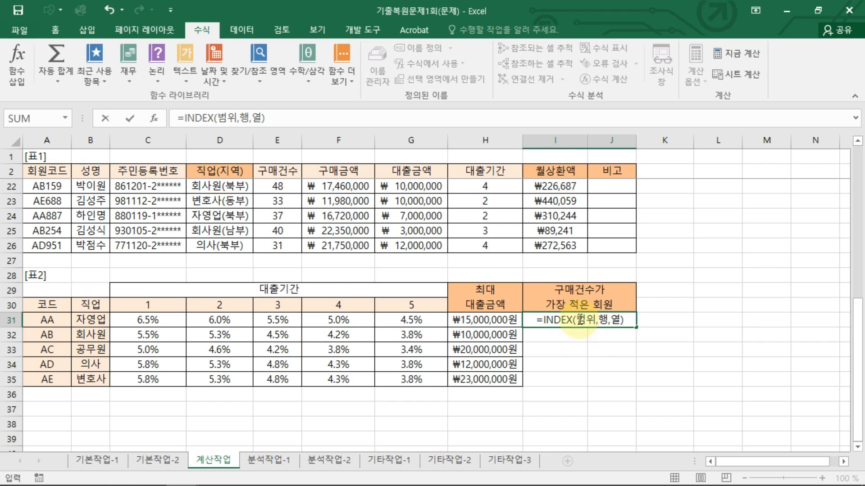
left_click_drag(581, 319, 642, 321)
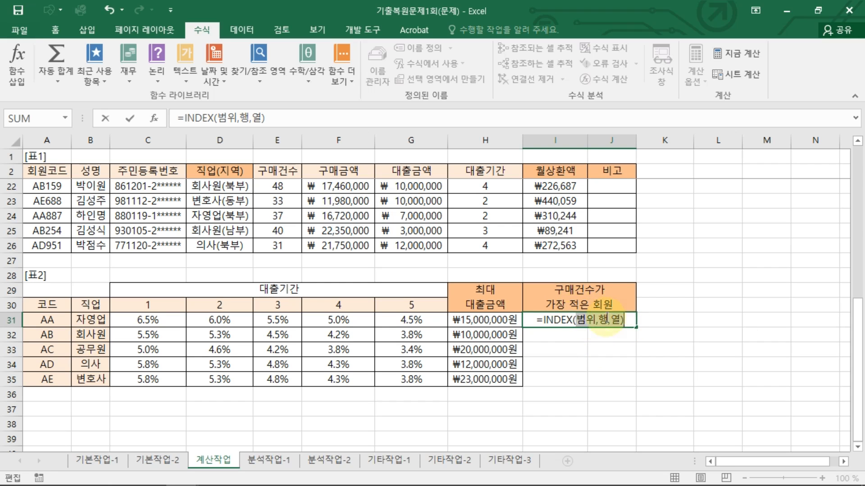
Supply the 성명 range B3:B26 as the INDEX array argument in the I31 formula.
scroll(92, 193, "up", 6)
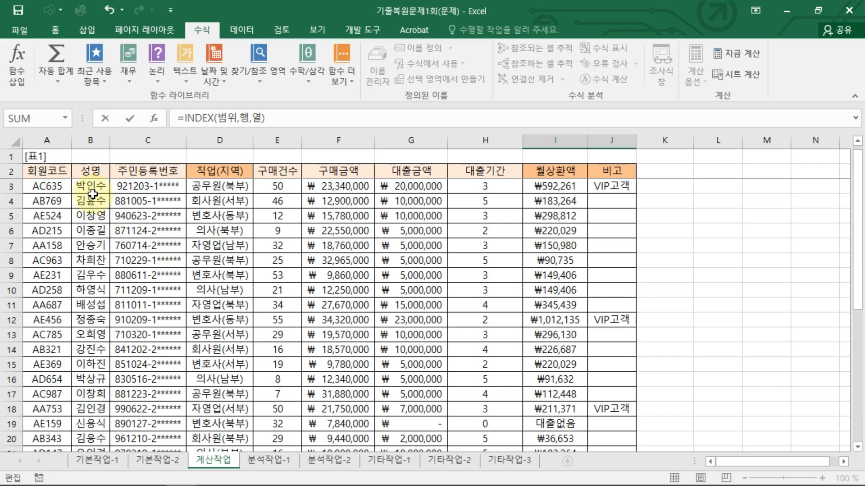
left_click_drag(93, 186, 93, 410)
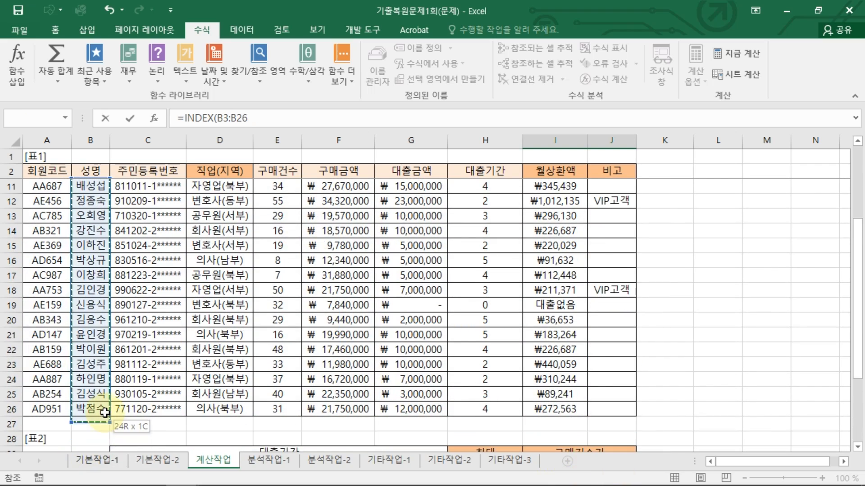
scroll(97, 153, "up", 3)
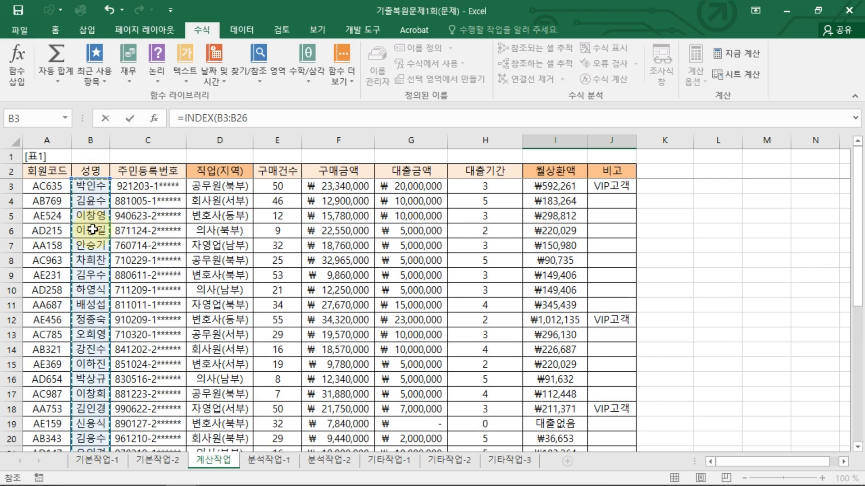
scroll(125, 233, "down", 5)
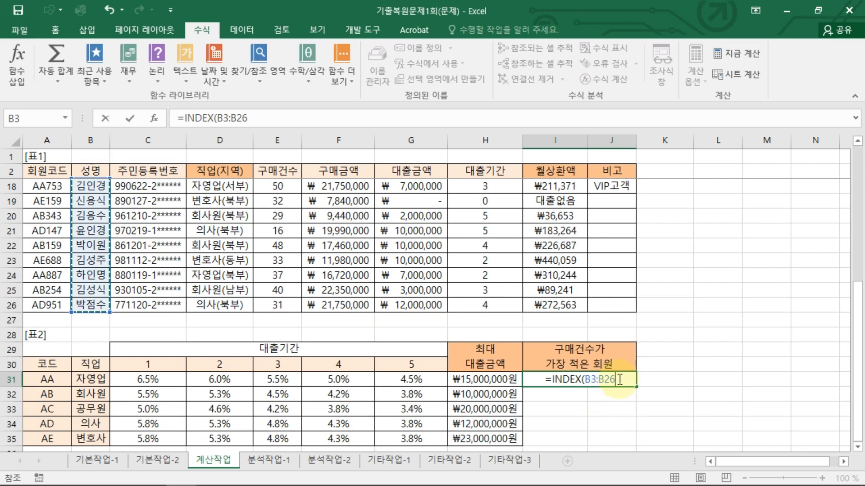
type(",")
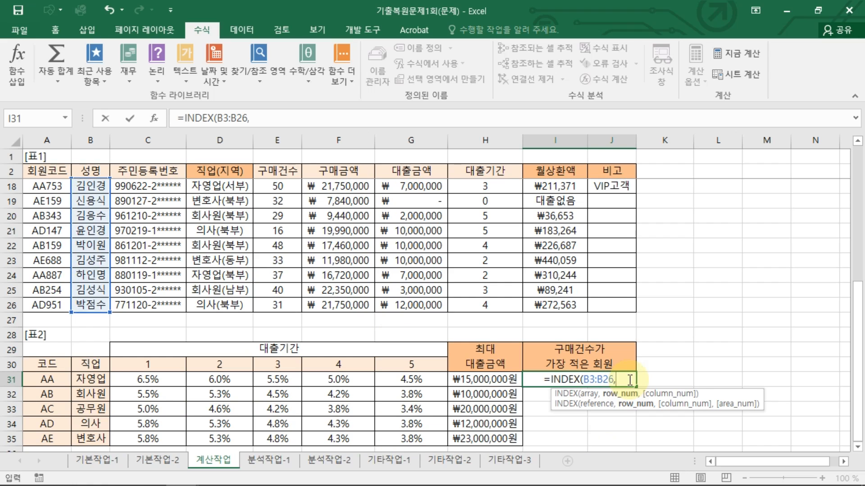
Nest MATCH as the INDEX row number in I31, with MIN(E3:E26) of the 구매건수 column as its lookup value.
type("MATCH(MIN")
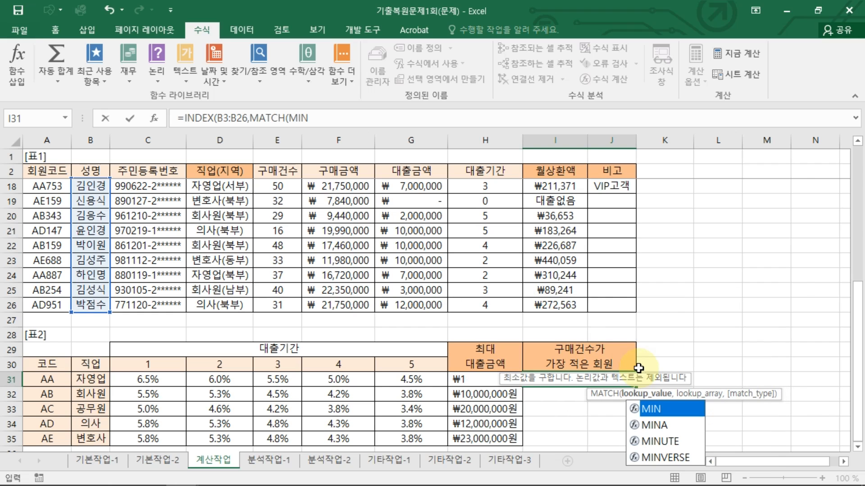
type("(")
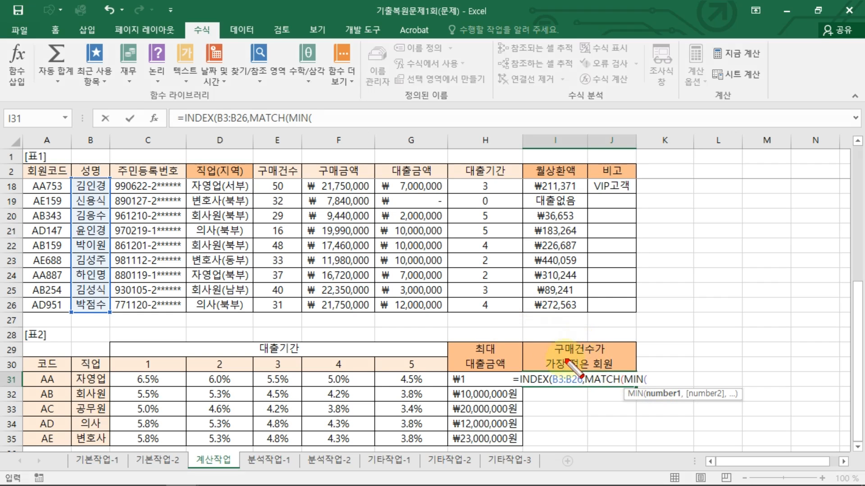
scroll(291, 233, "up", 4)
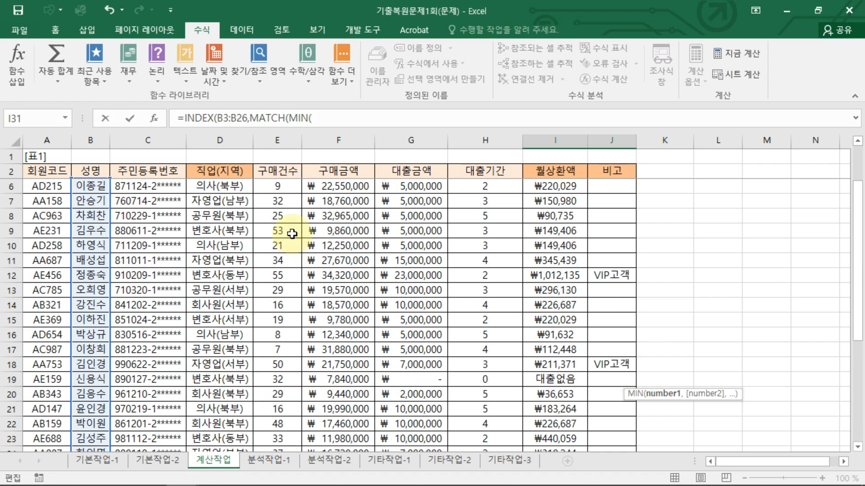
scroll(288, 223, "up", 1)
left_click_drag(288, 186, 283, 424)
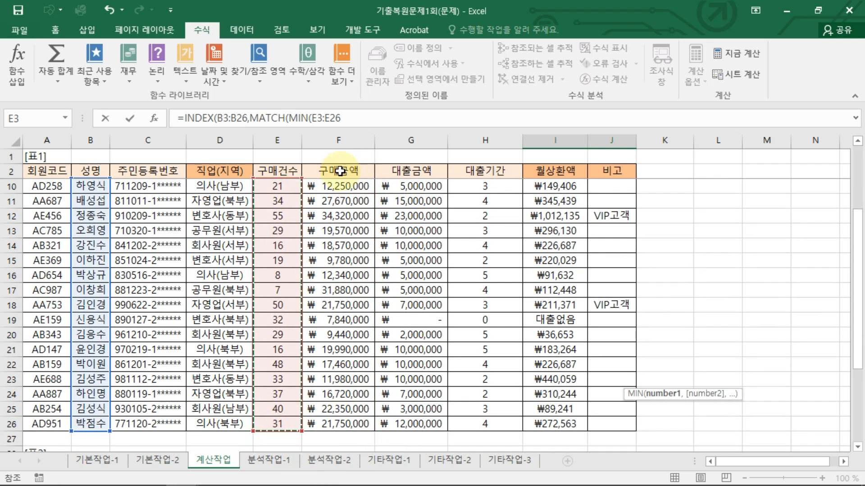
scroll(568, 360, "down", 3)
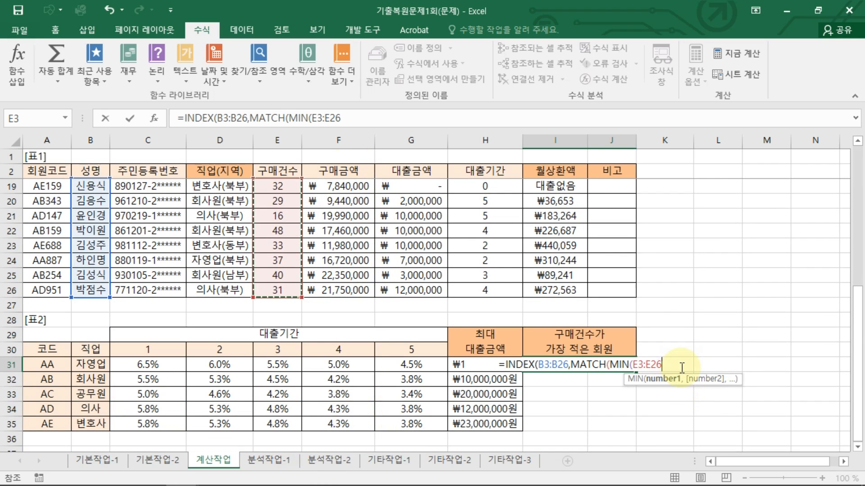
type("),")
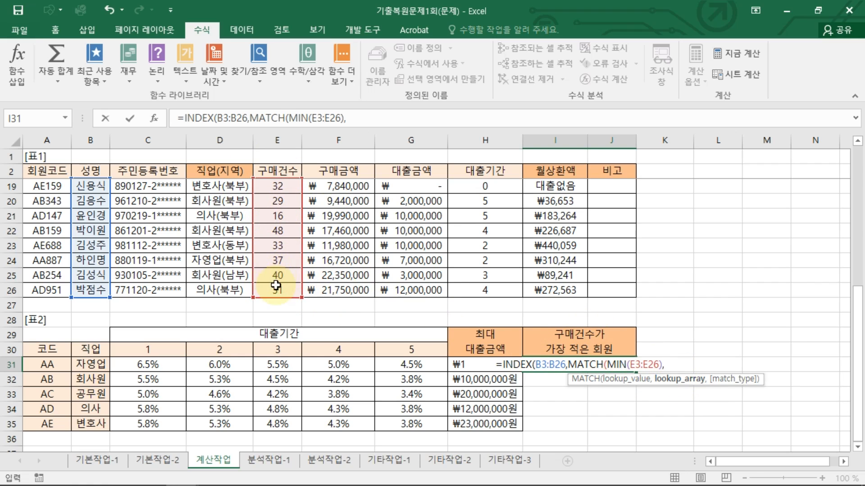
Supply the 구매건수 range E3:E26 as MATCH's lookup array and 0 (exact match) as its match type.
left_click_drag(277, 290, 277, 185)
type(",")
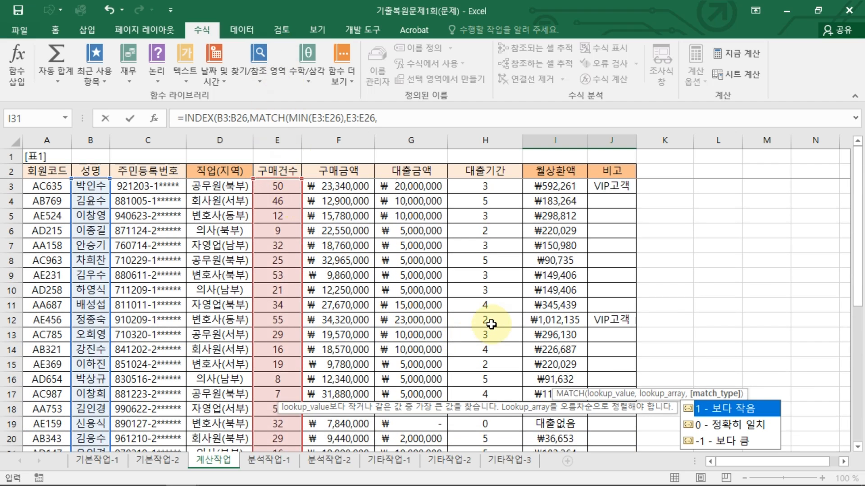
double_click(739, 433)
scroll(676, 380, "down", 6)
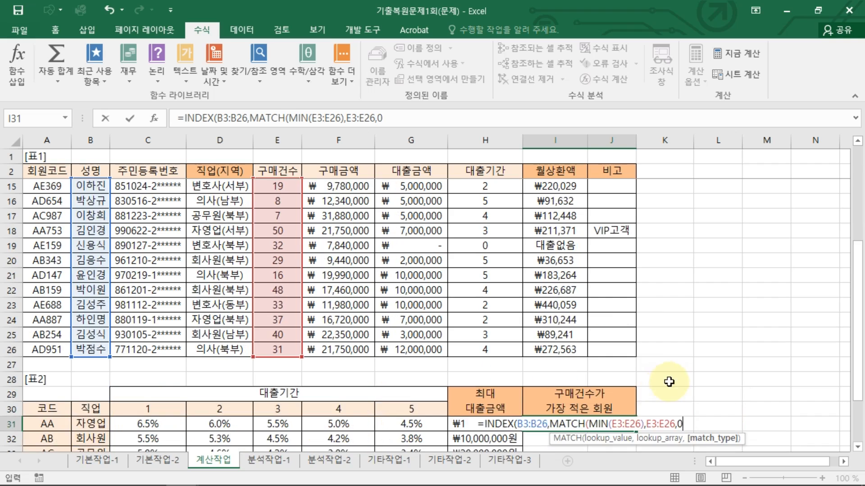
Close the MATCH and INDEX functions, commit the I31 formula, and reselect the cell.
type(")")
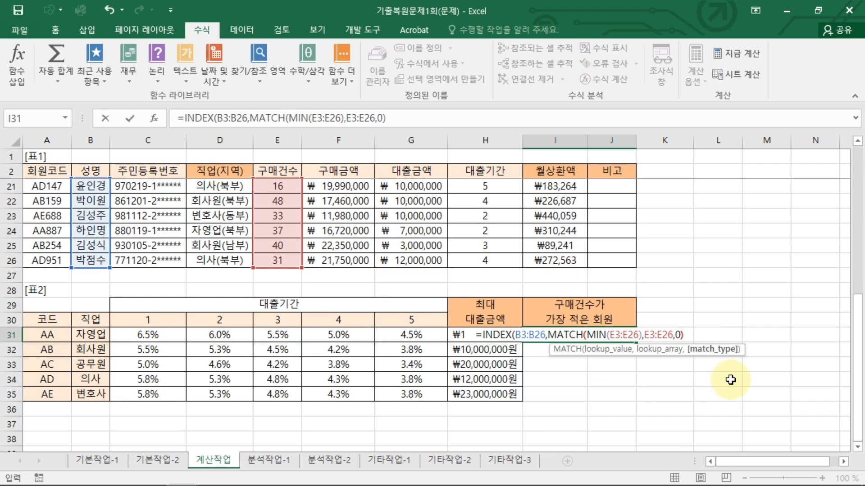
type(")")
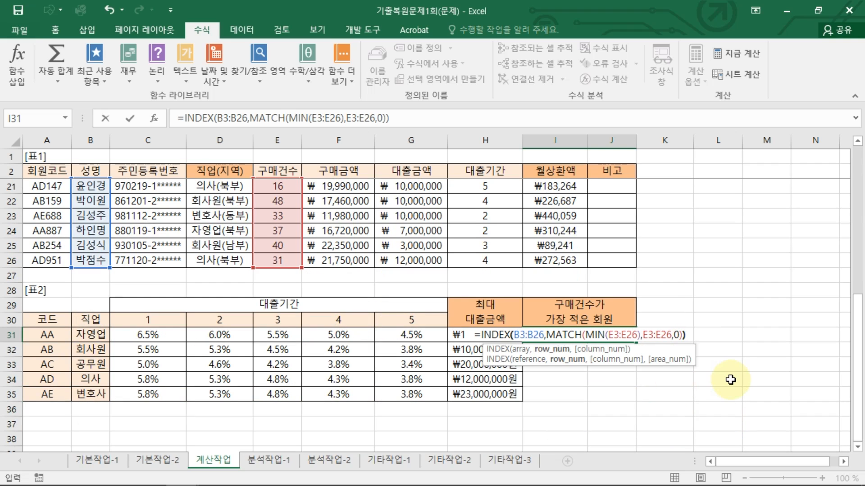
key("Return")
left_click(593, 336)
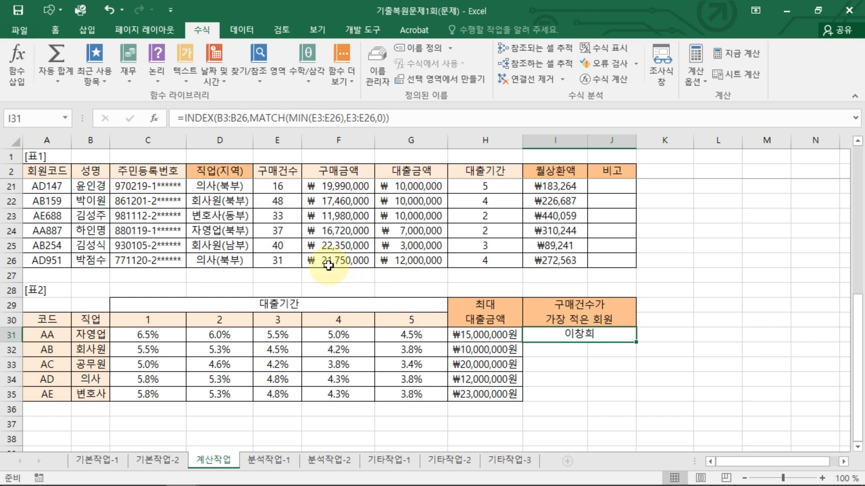
Check the I31 result against [표1] by examining the 성명 in B17 and the 구매건수 values in E3:E26.
scroll(270, 253, "up", 6)
mouse_move(79, 231)
left_mouse_down()
mouse_move(128, 412)
mouse_move(297, 396)
mouse_move(273, 406)
left_mouse_up()
left_click(127, 412)
key("ctrl+2")
key("Escape")
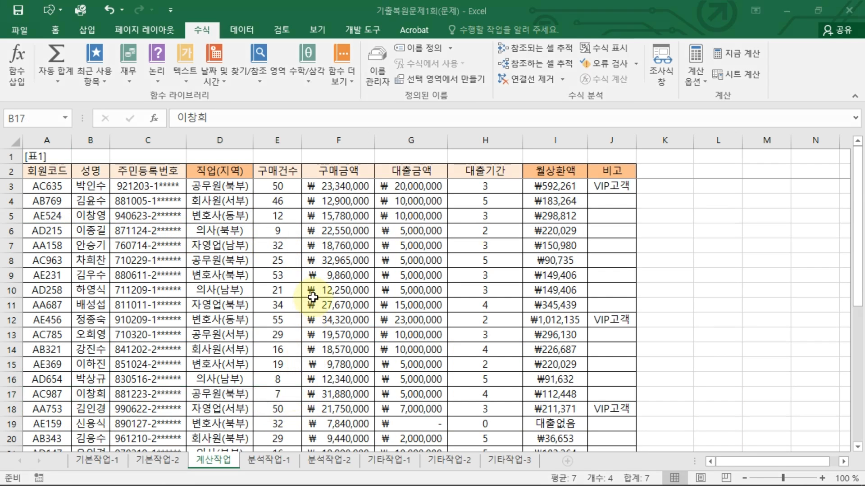
mouse_move(277, 186)
left_mouse_down()
mouse_move(286, 481)
mouse_move(283, 439)
left_mouse_up()
key("ctrl+2")
mouse_move(282, 313)
left_mouse_down()
mouse_move(260, 311)
mouse_move(258, 299)
mouse_move(275, 296)
mouse_move(275, 315)
left_mouse_up()
mouse_move(190, 305)
left_mouse_down()
mouse_move(110, 301)
mouse_move(101, 324)
mouse_move(111, 298)
left_mouse_up()
key("Escape")
scroll(578, 380, "down", 3)
scroll(578, 380, "down", 1)
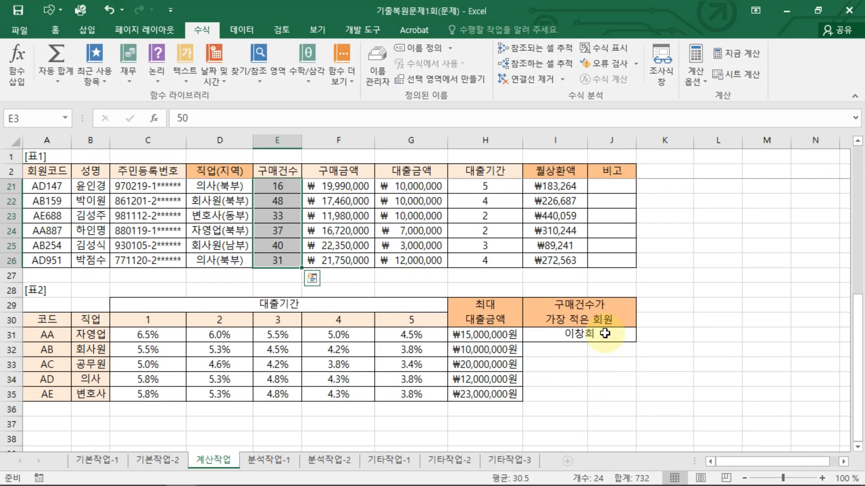
Reopen the I31 formula and expand the INDEX array to the full [표1] data range A3:J26.
double_click(561, 334)
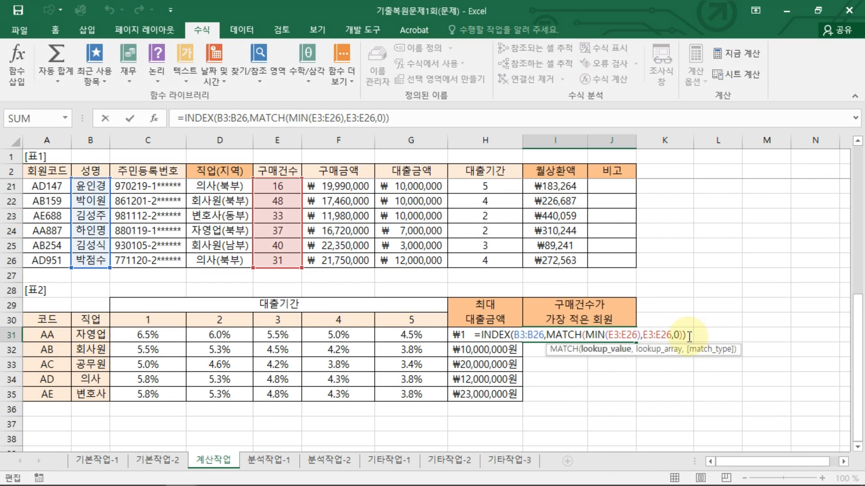
left_click(691, 336)
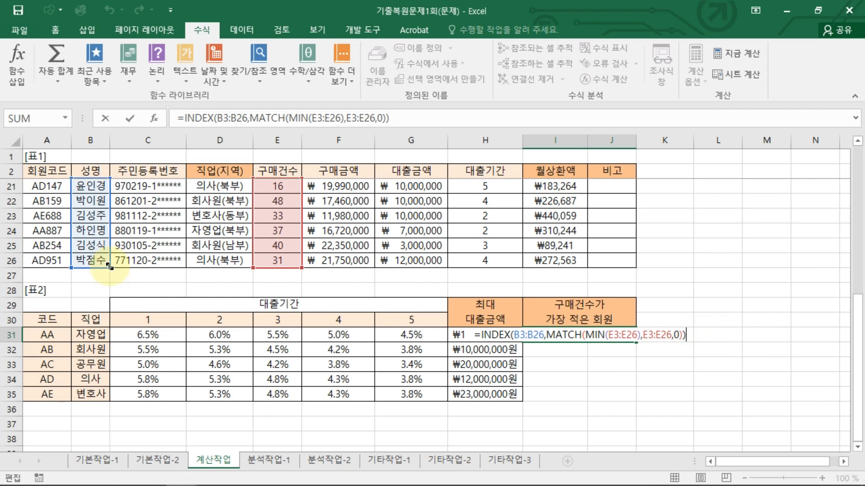
left_click_drag(119, 266, 624, 271)
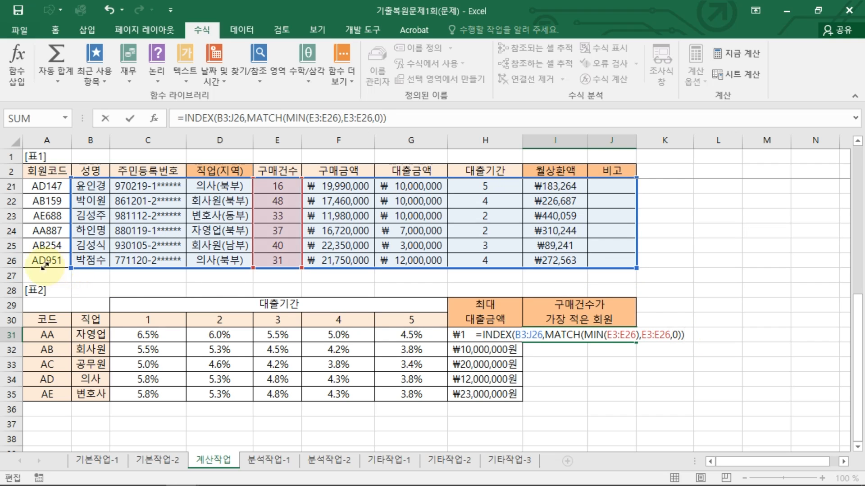
left_click_drag(50, 267, 43, 266)
mouse_move(530, 322)
left_mouse_down()
mouse_move(505, 342)
mouse_move(529, 349)
left_mouse_up()
left_click_drag(581, 347, 620, 358)
left_click_drag(680, 345, 701, 360)
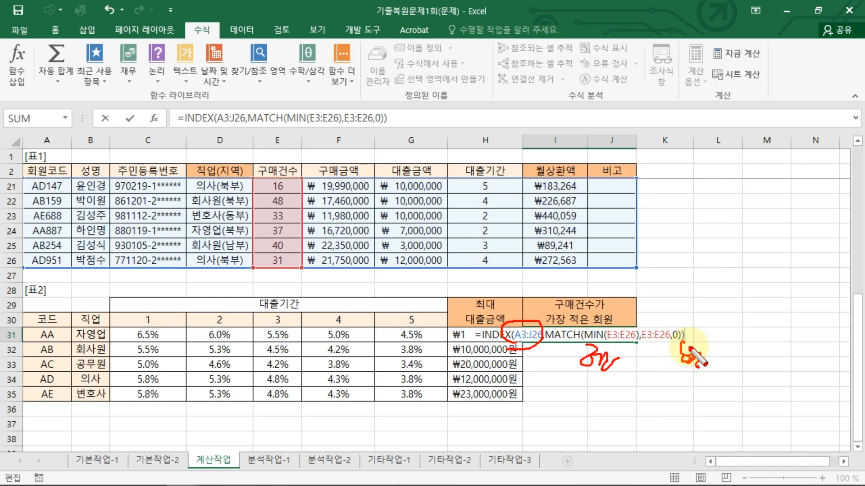
key("Escape")
Add 2 as the INDEX column number, pointing to the 성명 column, and commit the I31 formula.
left_click(681, 335)
type(",2")
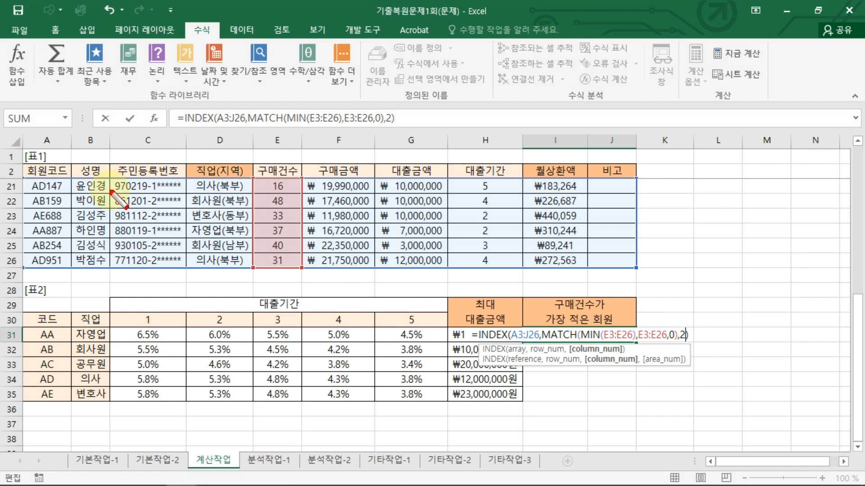
left_click_drag(53, 155, 51, 184)
left_click_drag(83, 160, 110, 168)
key("Escape")
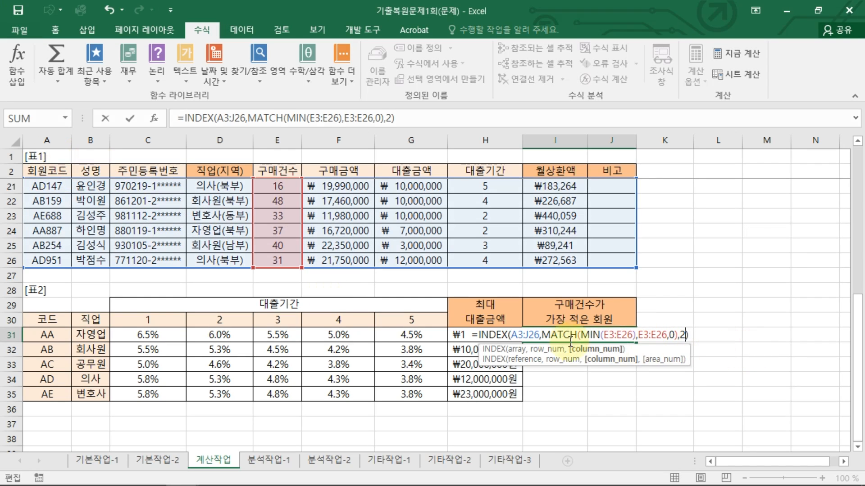
key("Return")
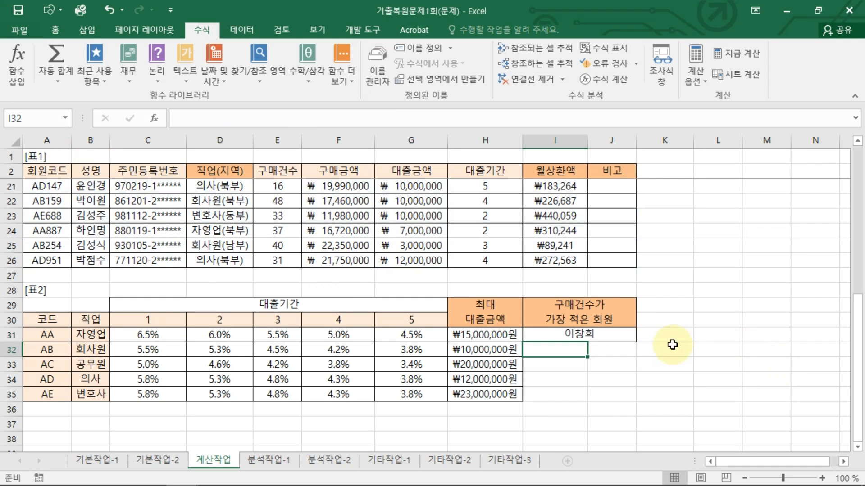
Review the array range and column number arguments of the INDEX formula in I31, leaving the formula as it is.
double_click(611, 337)
left_click_drag(514, 342, 529, 342)
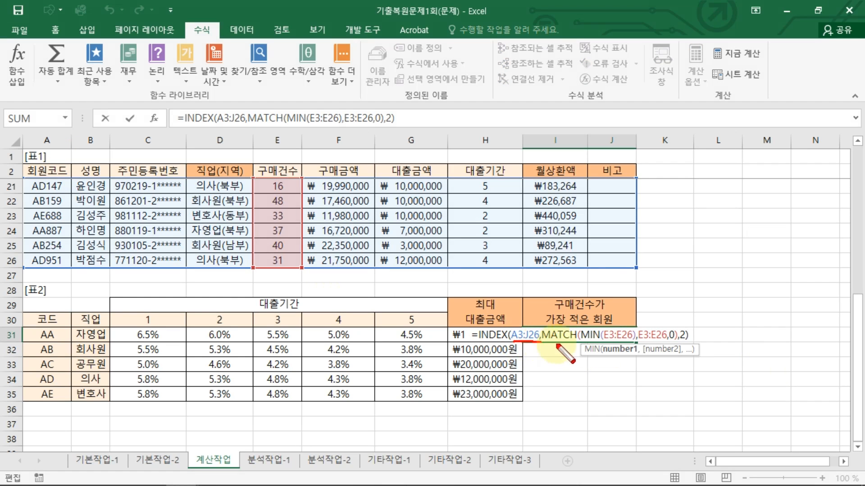
left_click_drag(677, 338, 709, 338)
key("Escape")
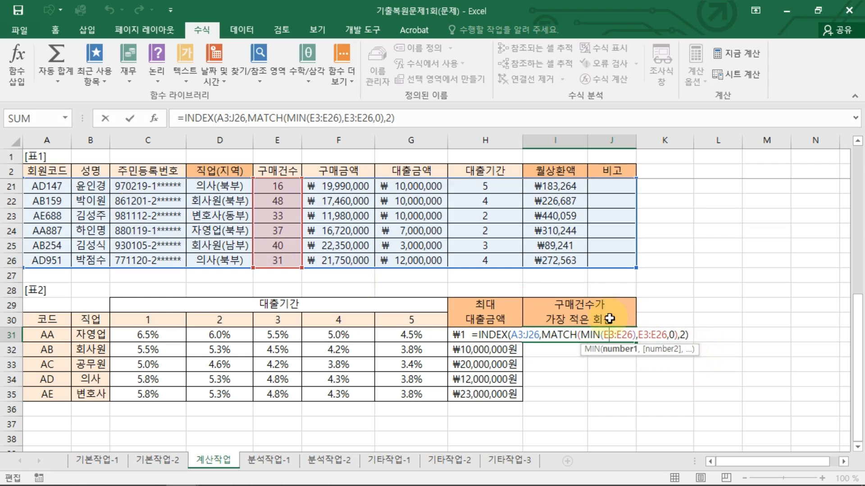
left_click_drag(682, 336, 708, 341)
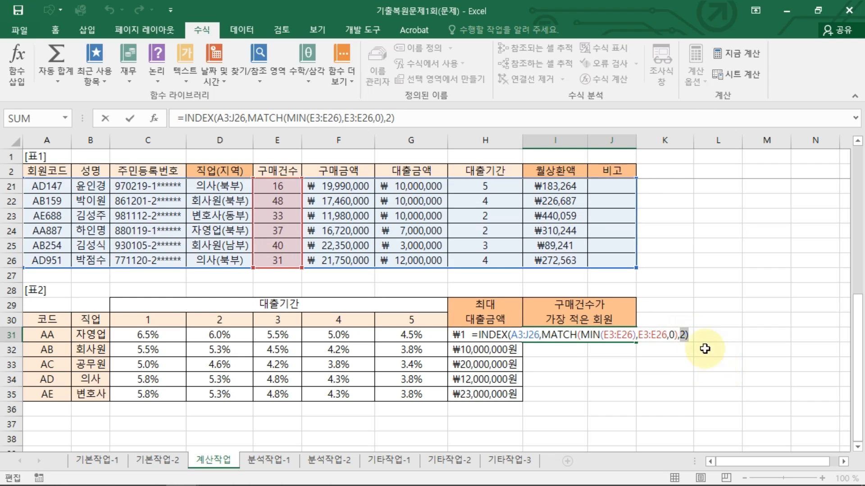
key("Escape")
double_click(604, 334)
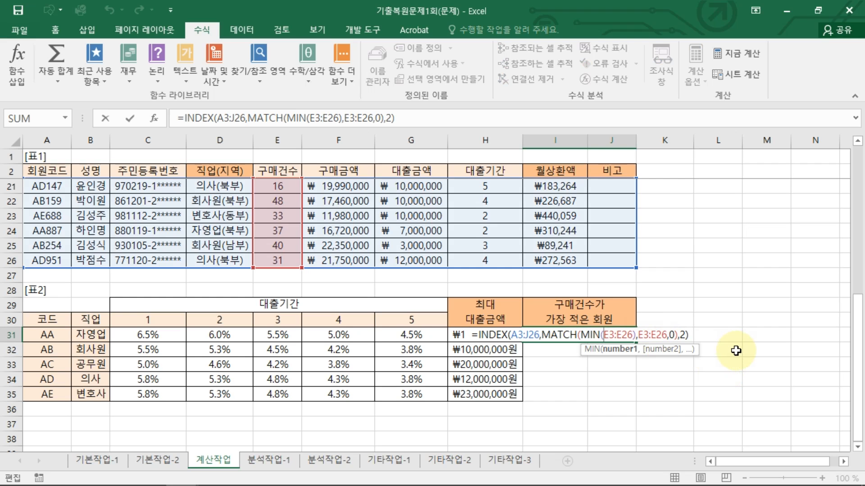
key("Escape")
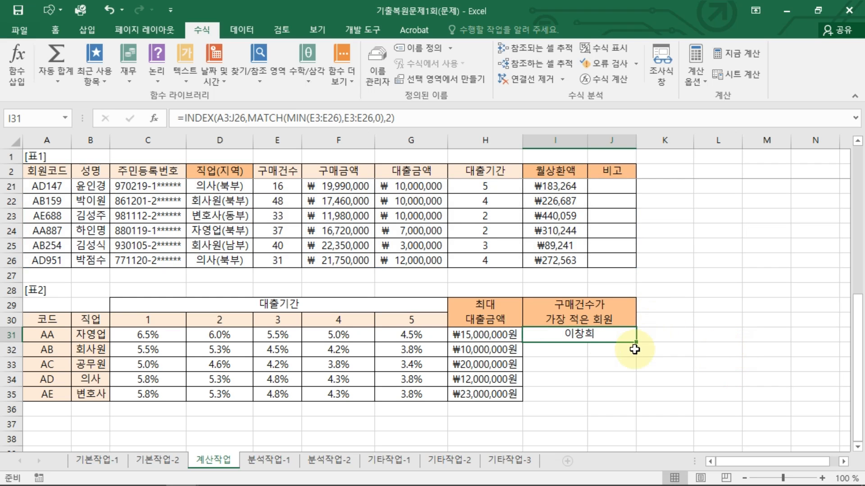
Return to the start of [표1] and select the 비고 cell J13 to view its formula.
scroll(635, 349, "up", 4)
scroll(634, 349, "up", 2)
left_click(629, 336)
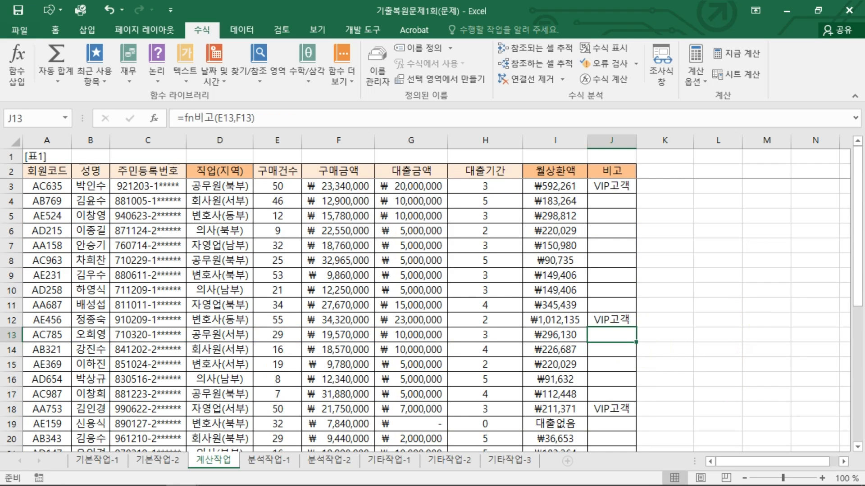